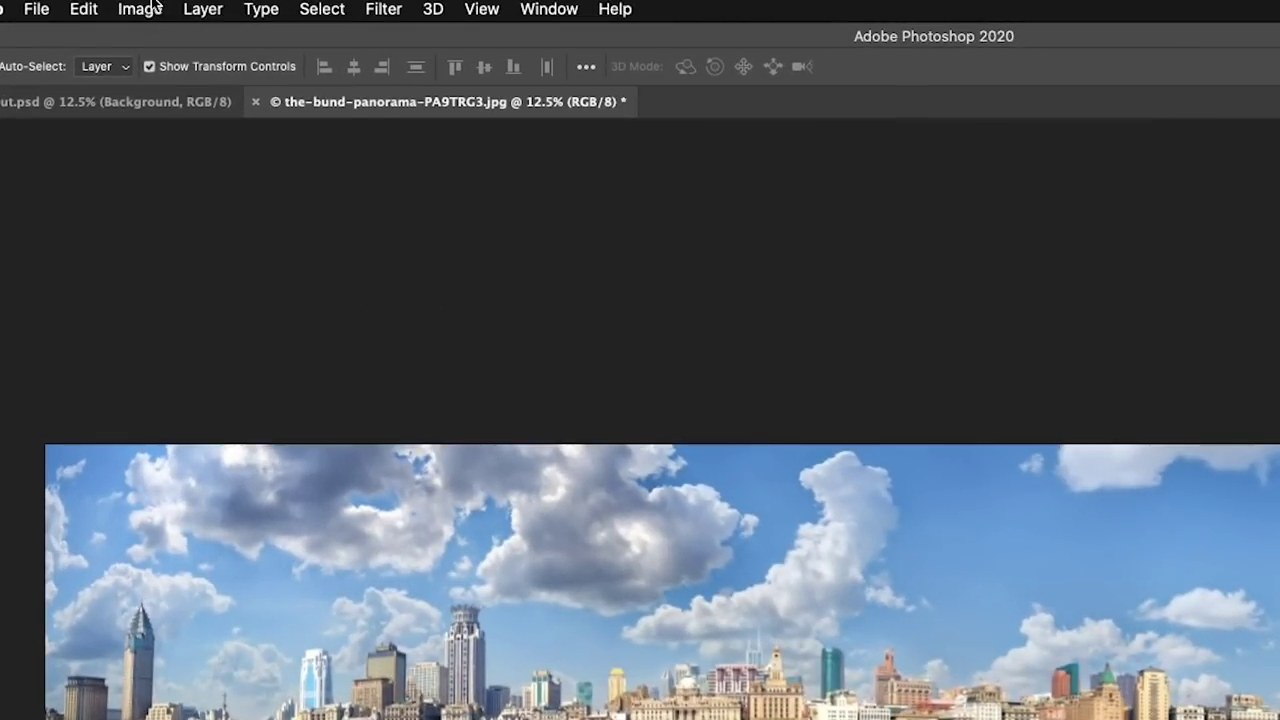
# Resize the panorama to a square by setting the image width to 2969 pixels, matching its height.
pyautogui.click(173, 7)
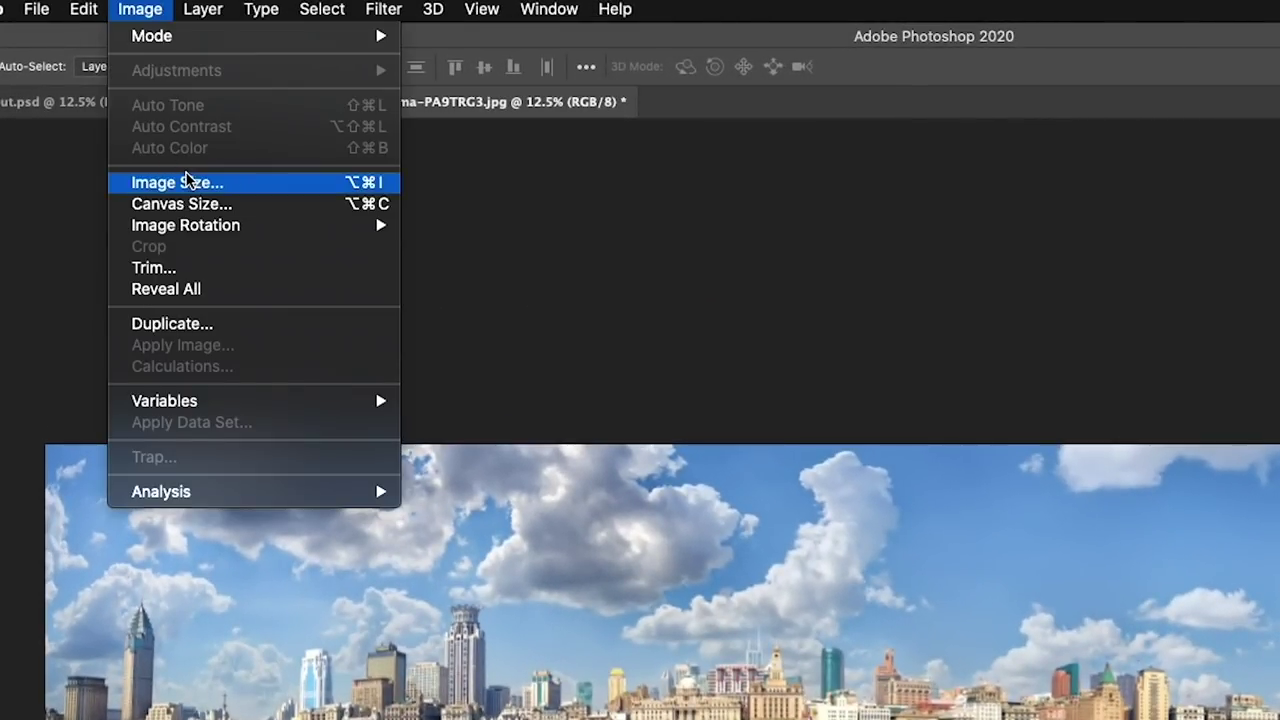
pyautogui.click(184, 183)
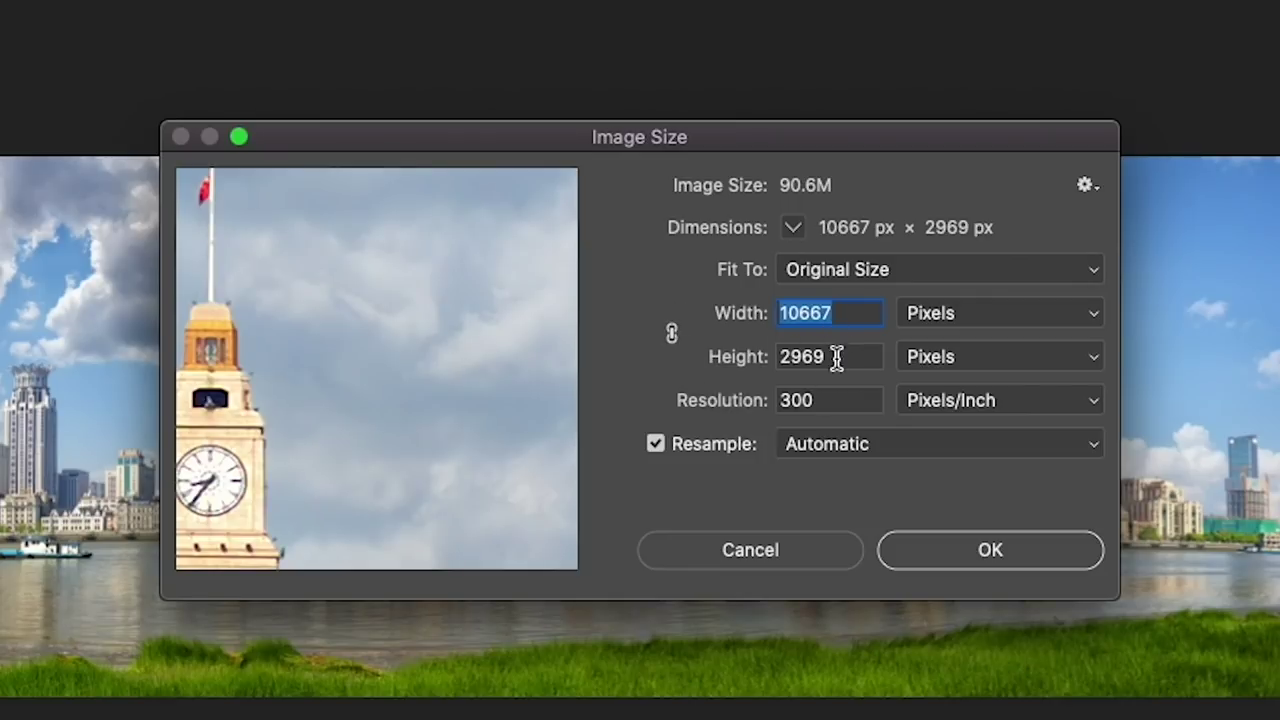
pyautogui.write('2969')
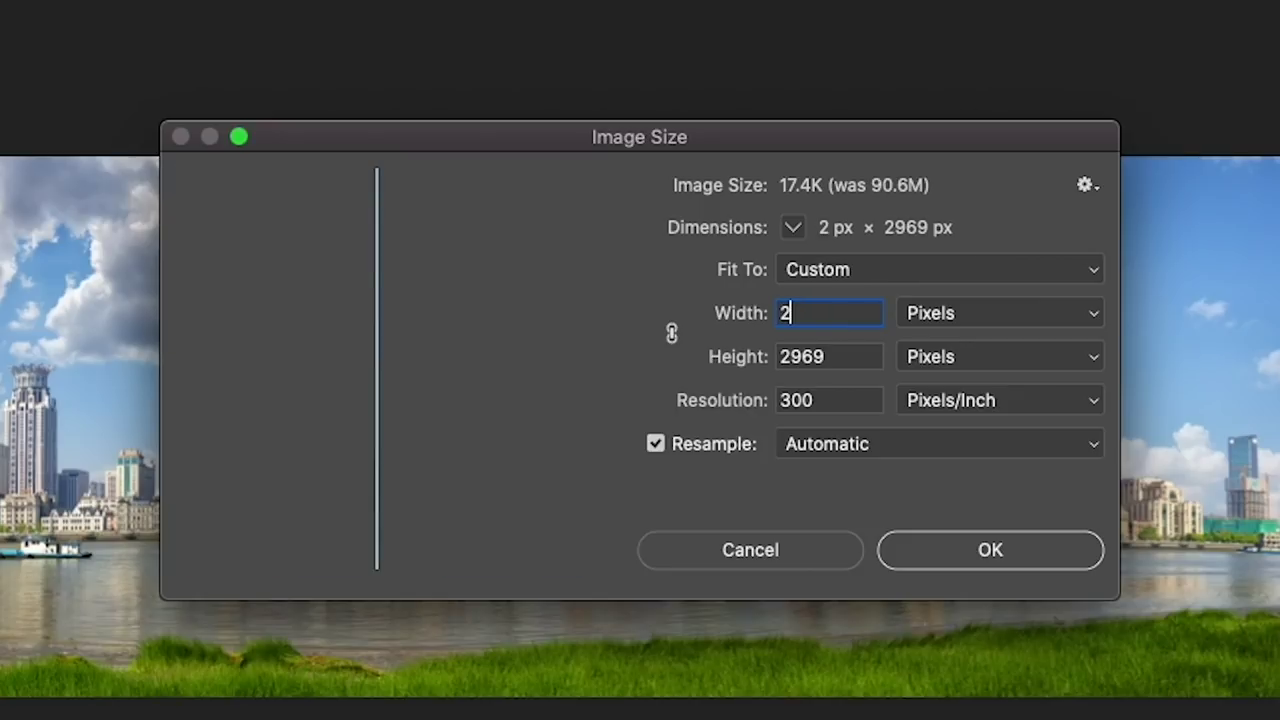
pyautogui.click(1027, 558)
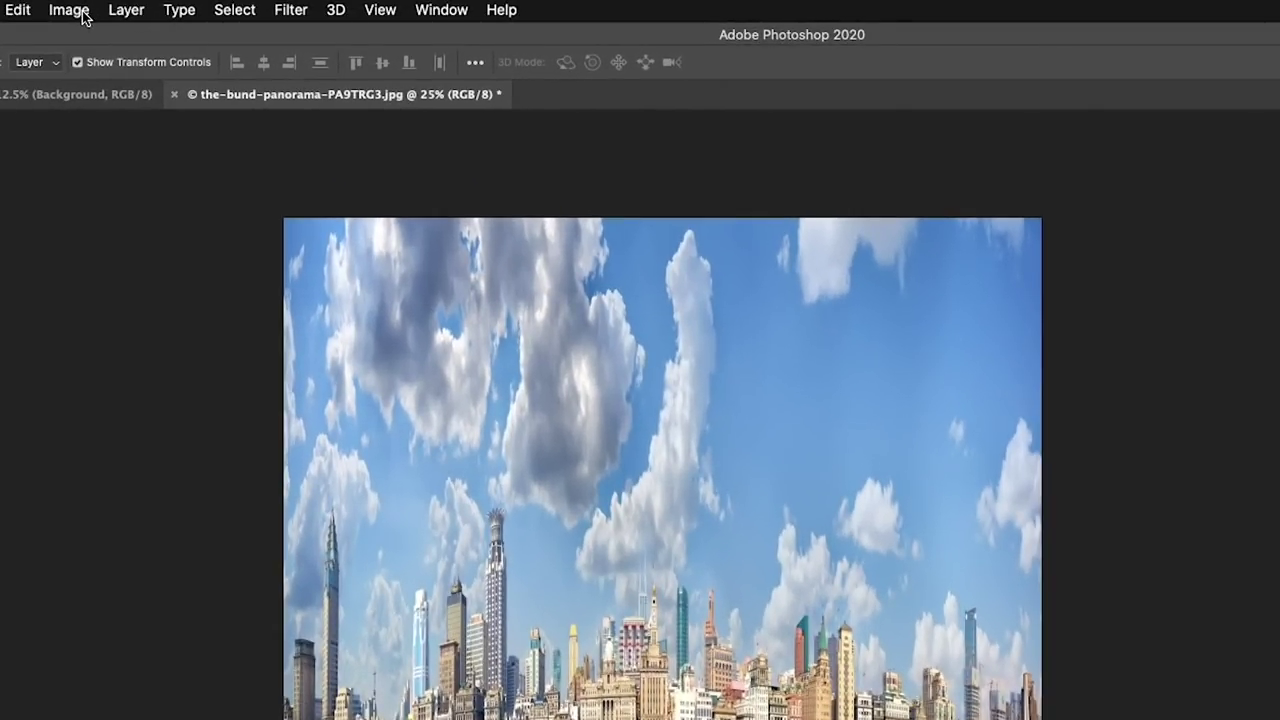
# Rotate the whole image by 180°.
pyautogui.click(172, 8)
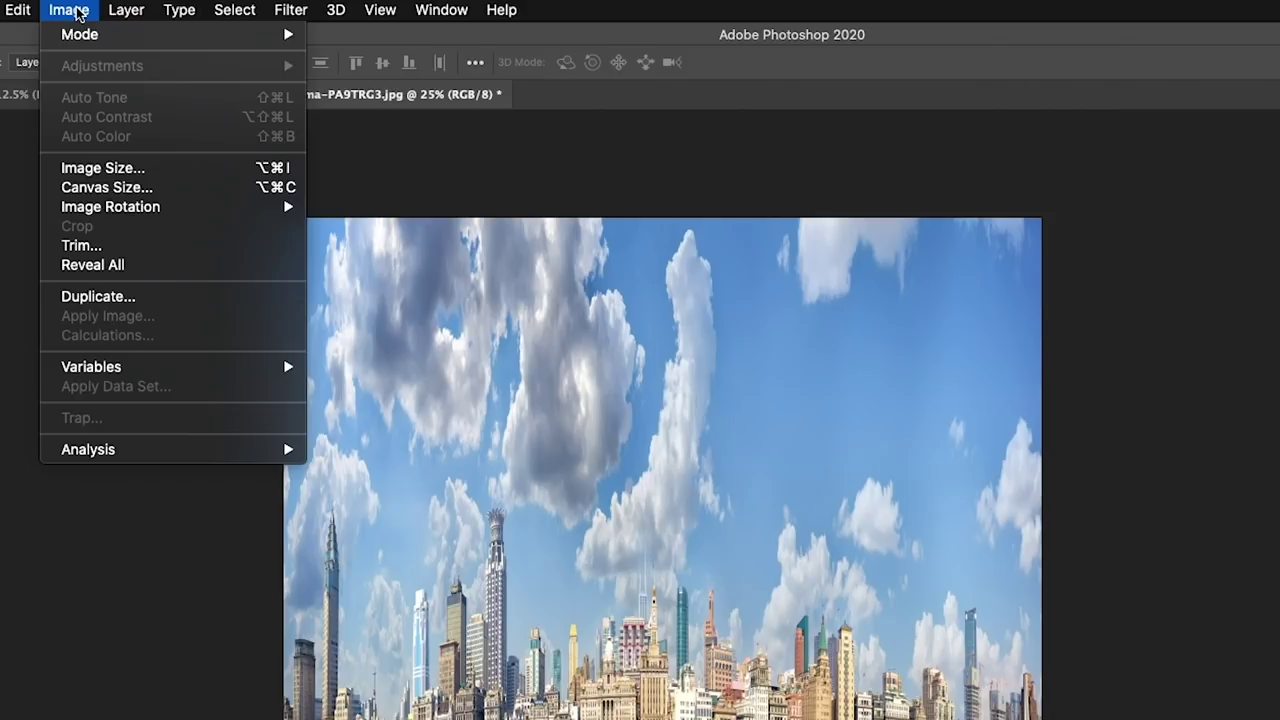
pyautogui.moveTo(114, 209)
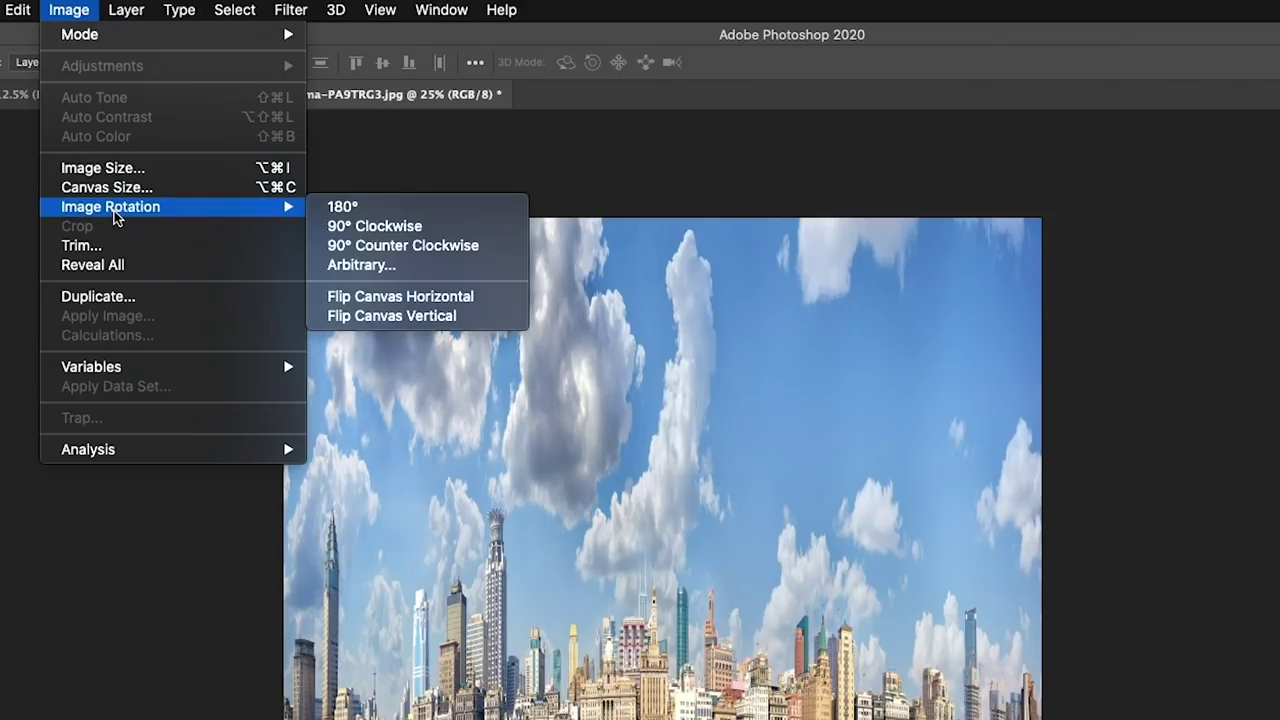
pyautogui.click(398, 207)
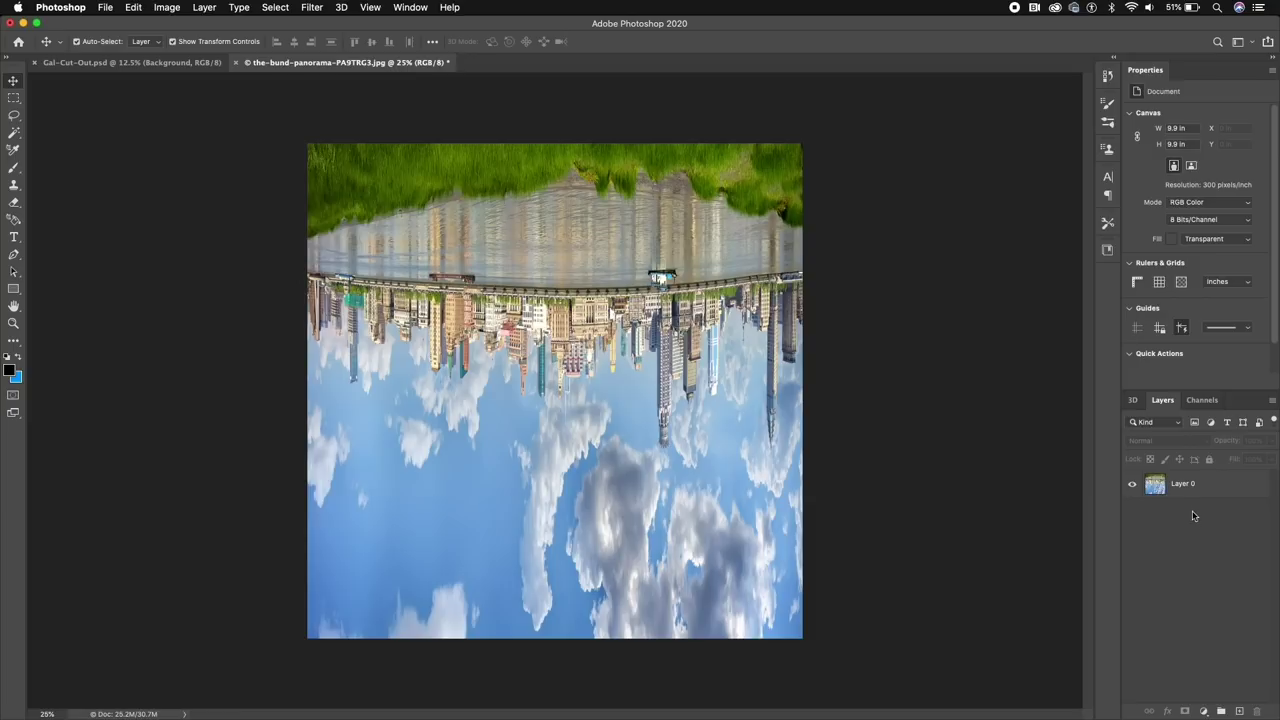
# Apply the Polar Coordinates distortion to Layer 0 with the Rectangular to Polar option.
pyautogui.click(1190, 494)
pyautogui.click(313, 7)
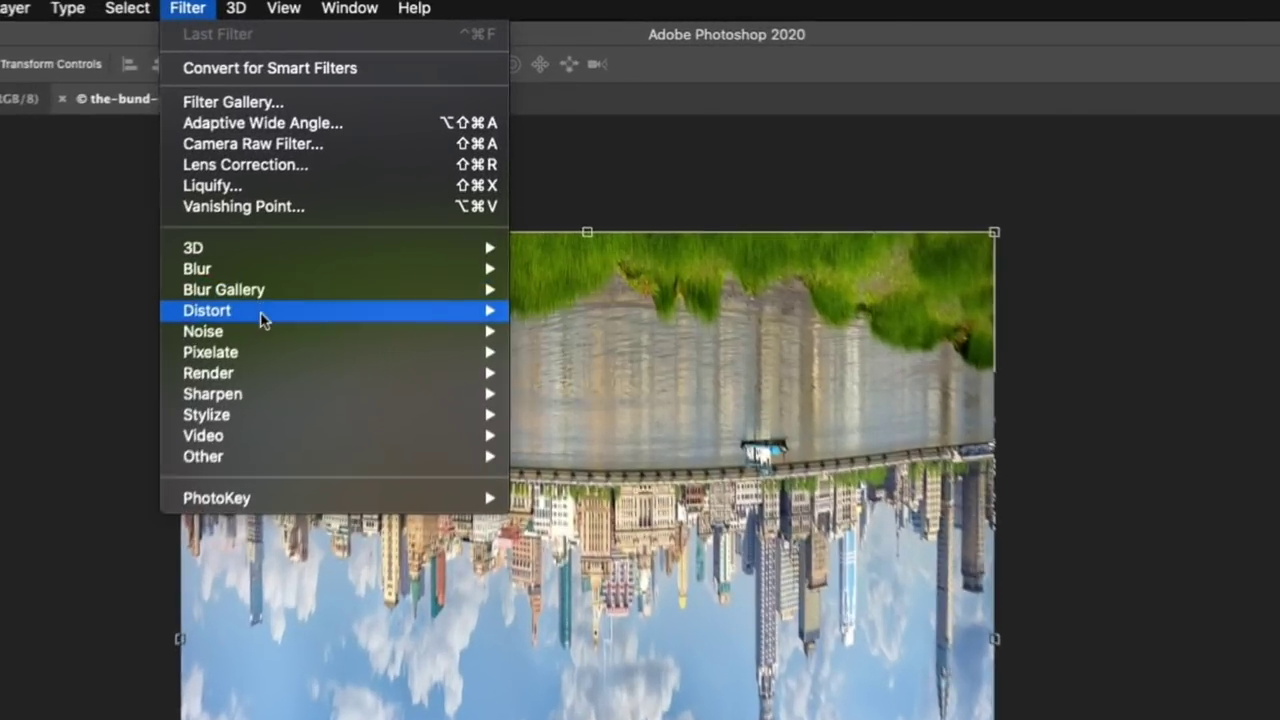
pyautogui.moveTo(358, 194)
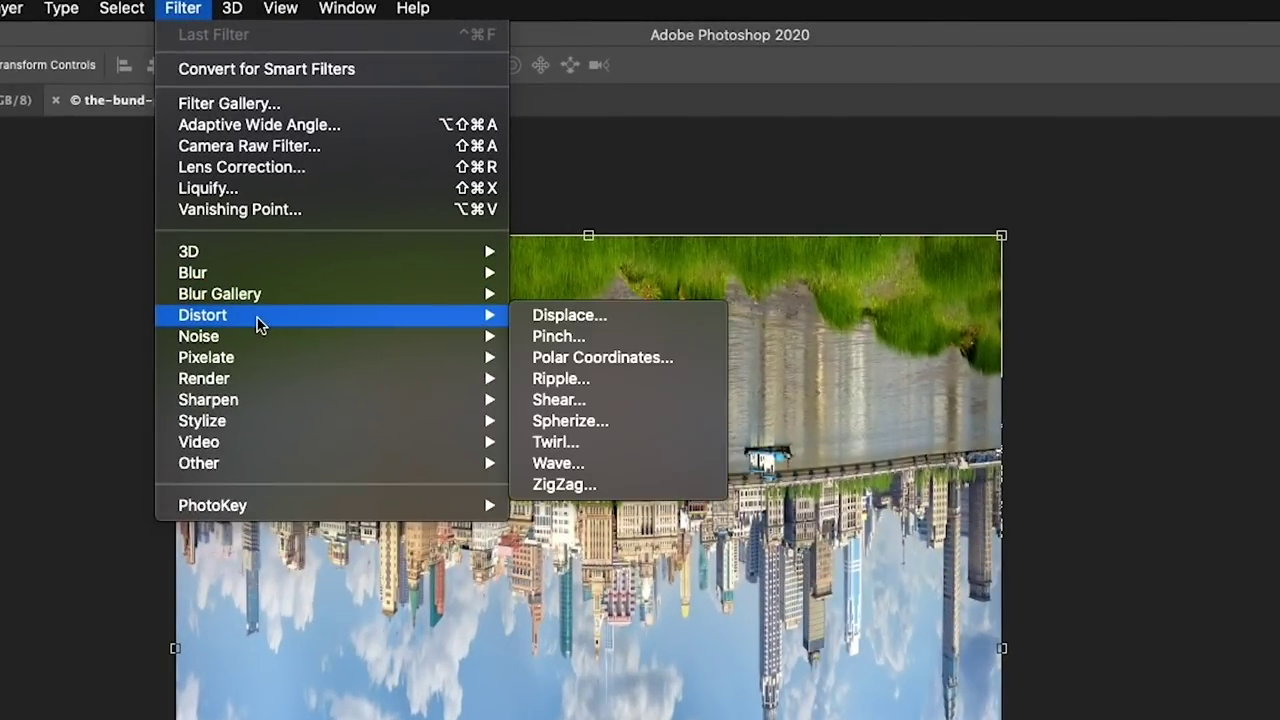
pyautogui.click(695, 358)
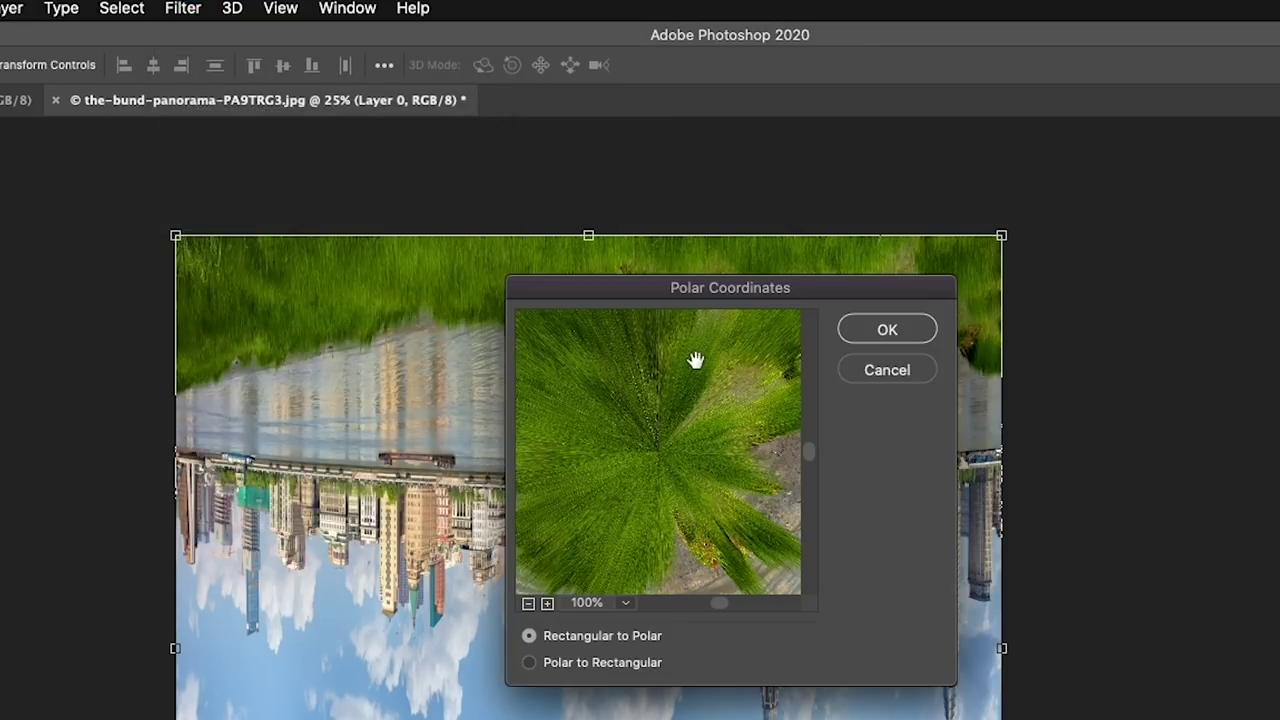
pyautogui.click(886, 329)
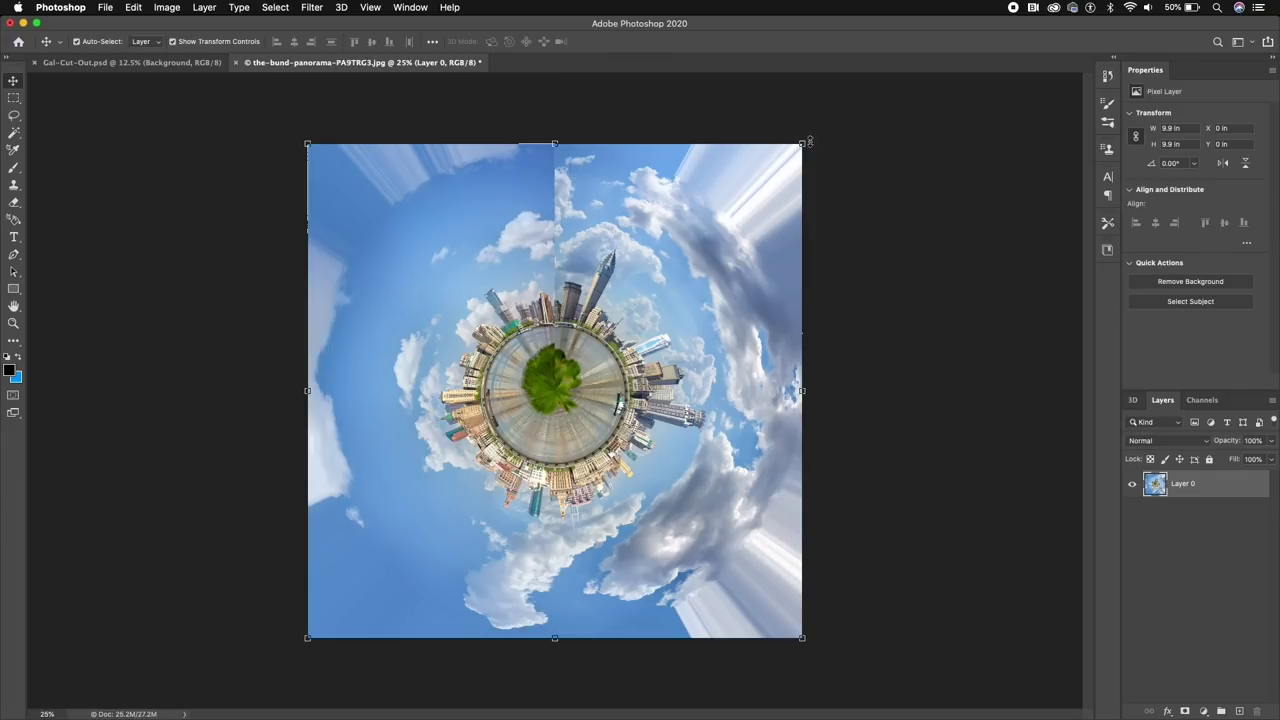
# Scale the planet layer up to about 157% and reposition it so the planet sits centred on the canvas.
pyautogui.moveTo(802, 145); pyautogui.dragTo(982, 3)
pyautogui.moveTo(621, 328); pyautogui.dragTo(535, 380)
pyautogui.moveTo(889, 693); pyautogui.dragTo(922, 714)
pyautogui.moveTo(652, 522); pyautogui.dragTo(627, 532)
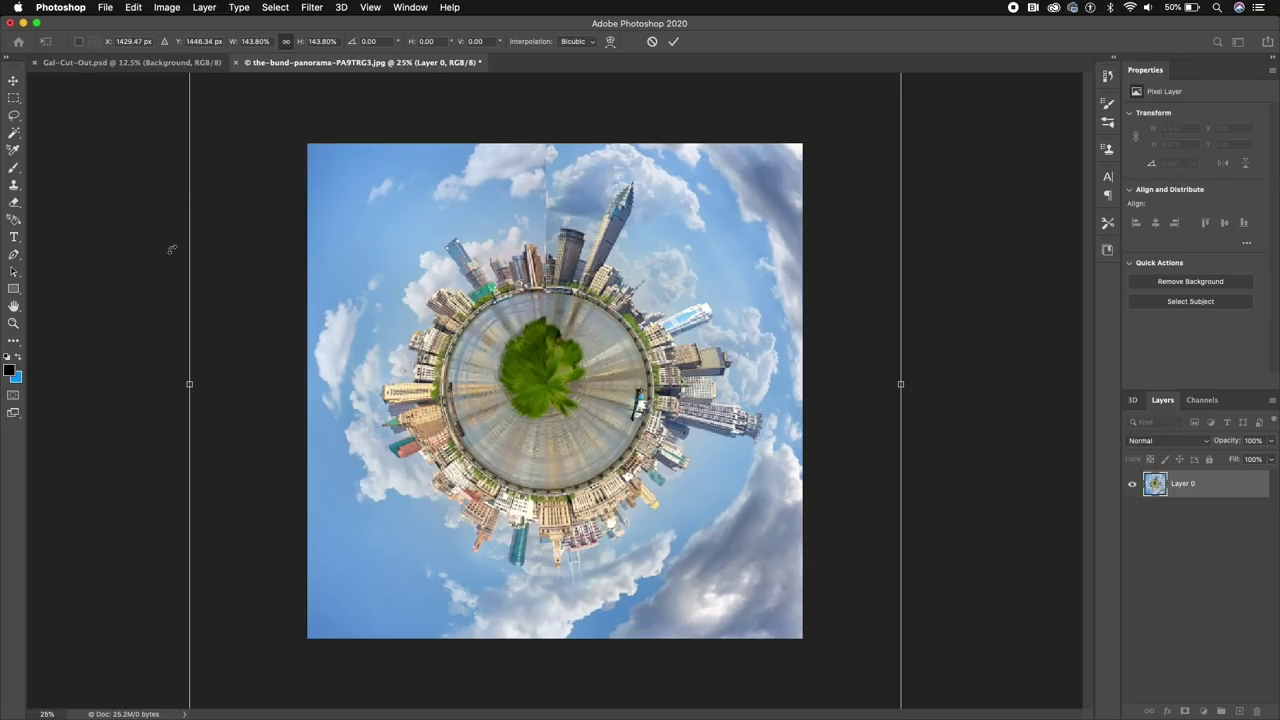
pyautogui.moveTo(190, 384); pyautogui.dragTo(123, 380)
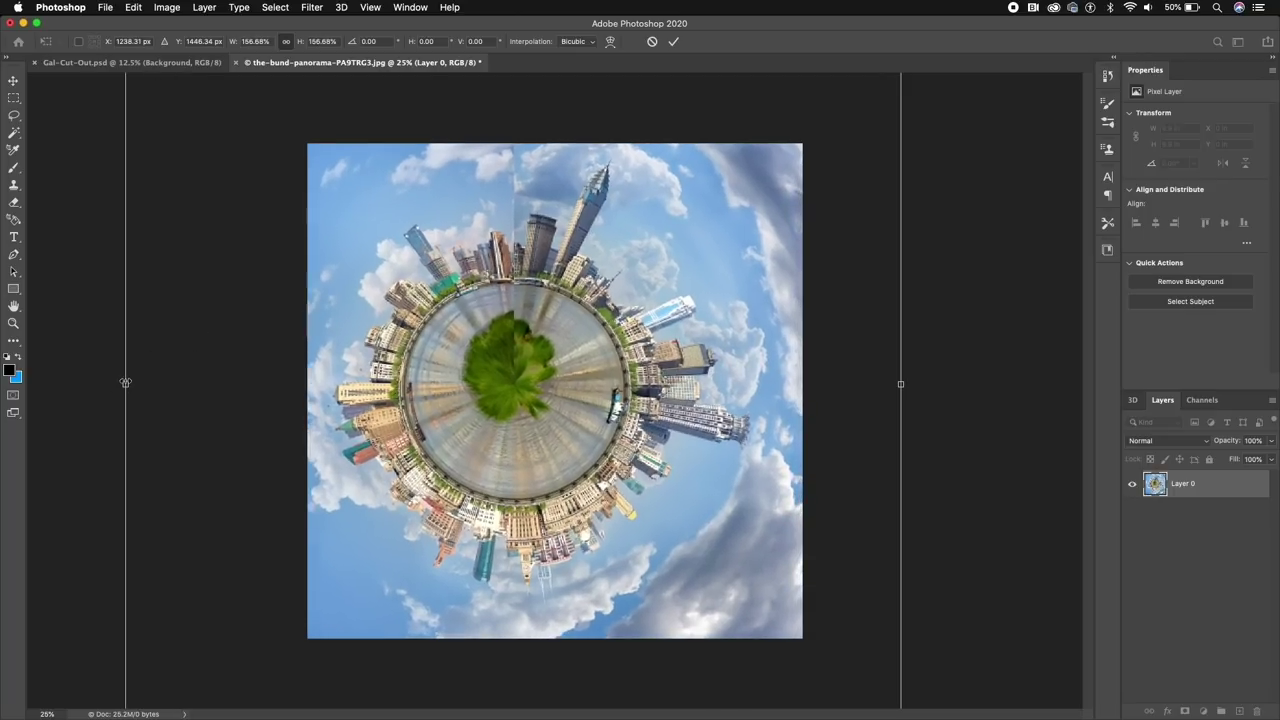
pyautogui.moveTo(485, 431); pyautogui.dragTo(514, 430)
pyautogui.press('Return')
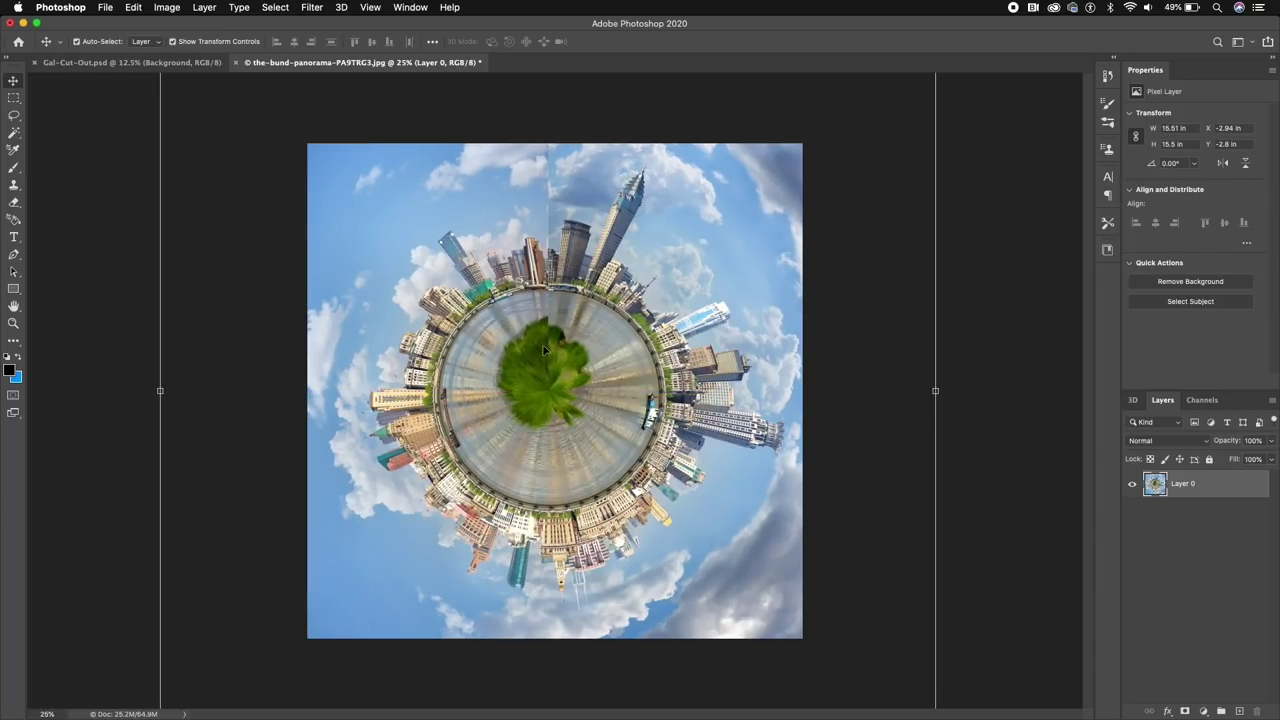
# Choose the Spot Healing Brush and reduce its size to about 63 px for working on the vertical seam.
pyautogui.press('super')
pyautogui.press('super+equal')
pyautogui.press('super+equal')
pyautogui.press('super+equal')
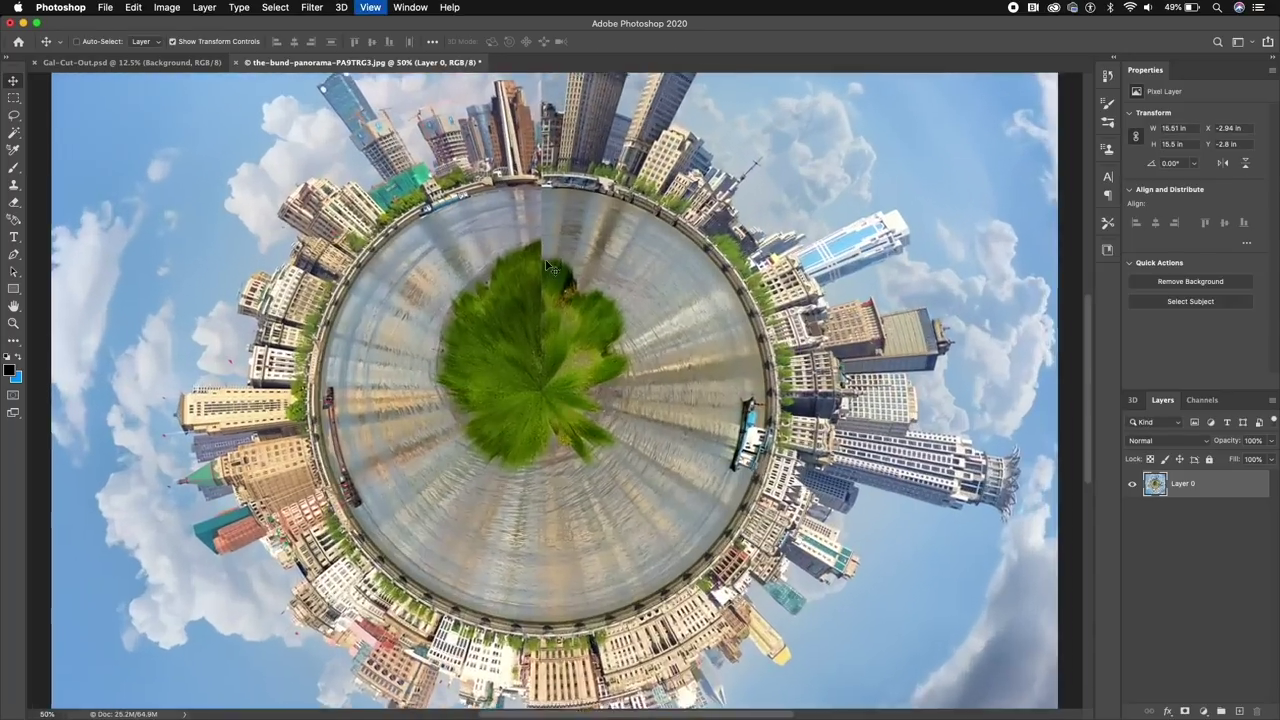
pyautogui.press('space')
pyautogui.moveTo(537, 257); pyautogui.dragTo(540, 582)
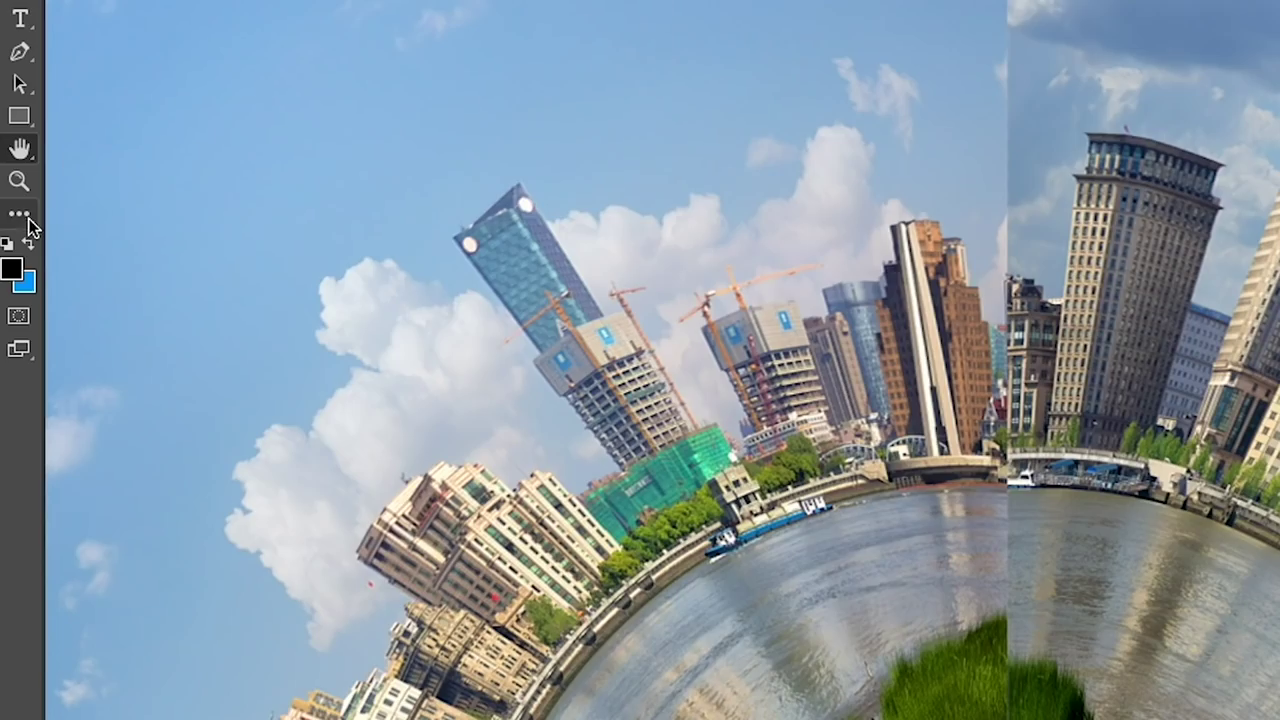
pyautogui.click(13, 340)
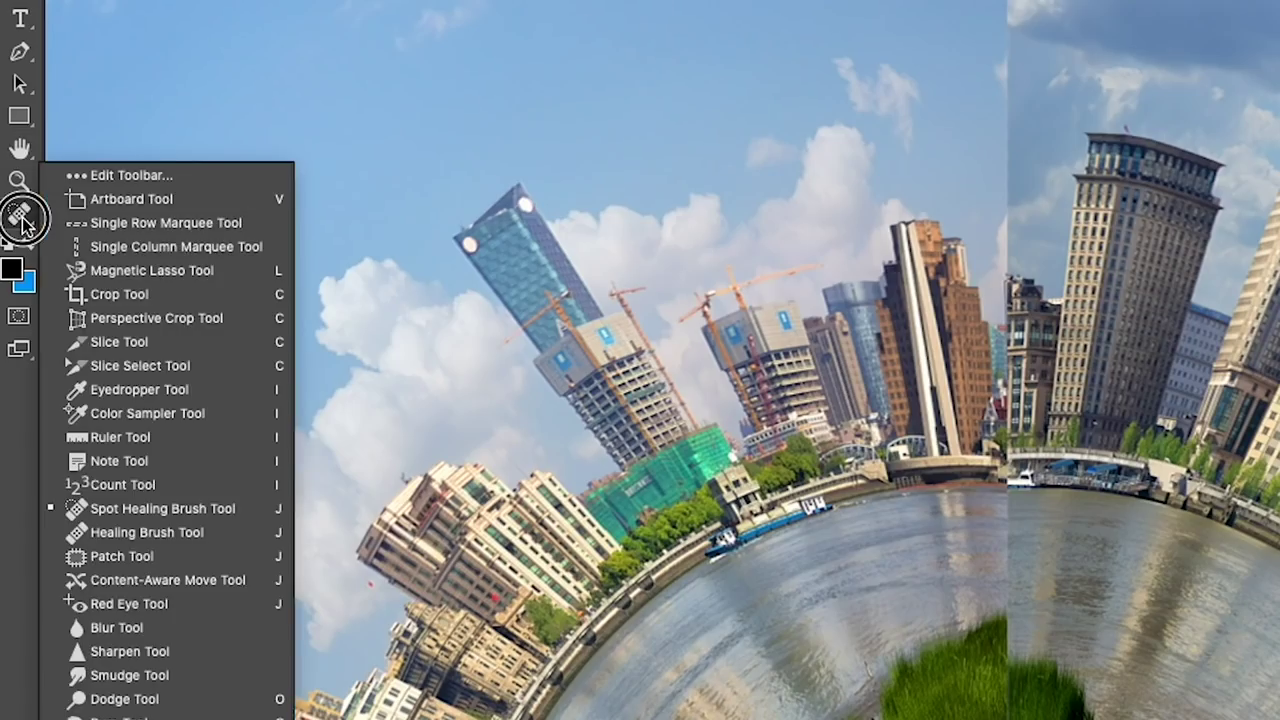
pyautogui.click(163, 514)
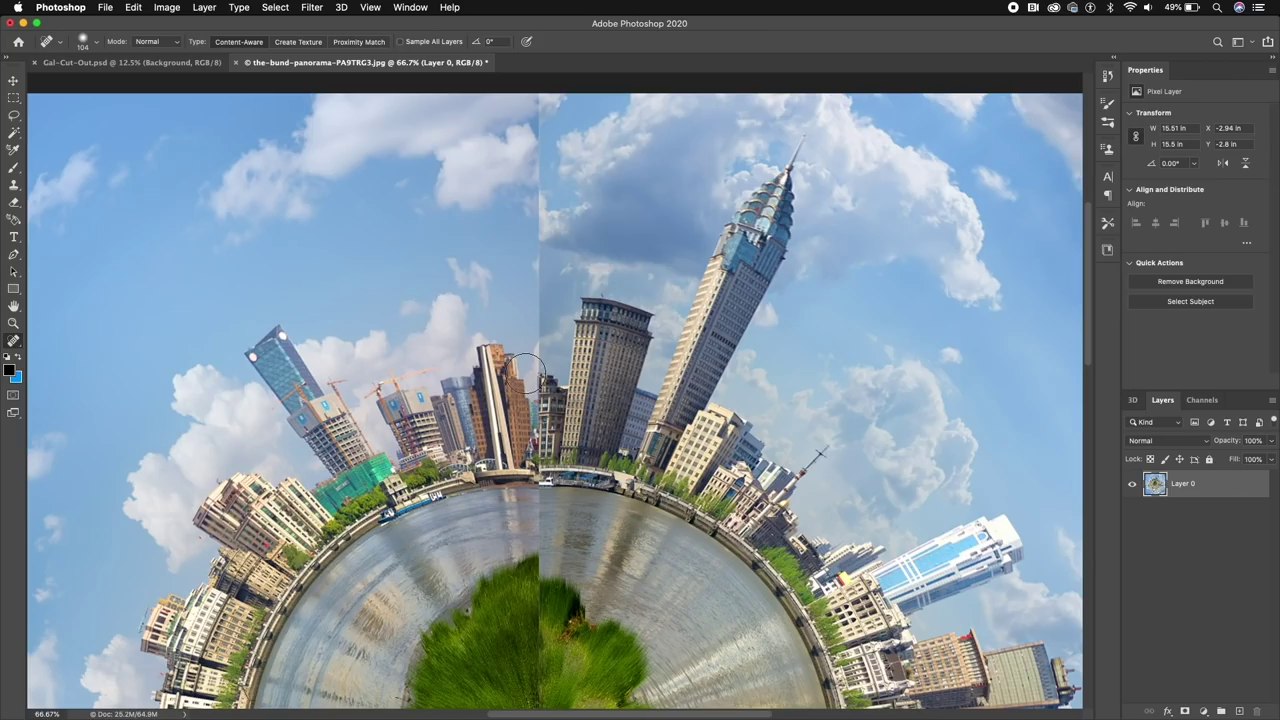
pyautogui.scroll(5, 533, 381)
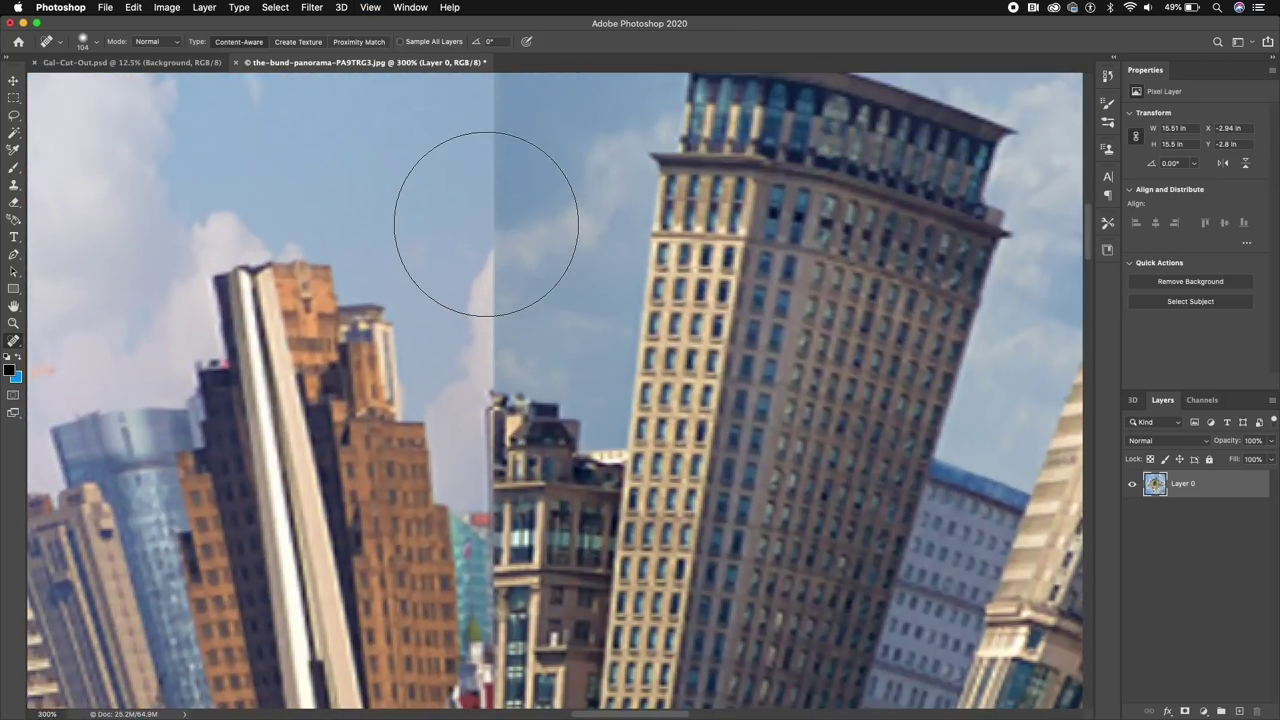
pyautogui.rightClick(459, 231)
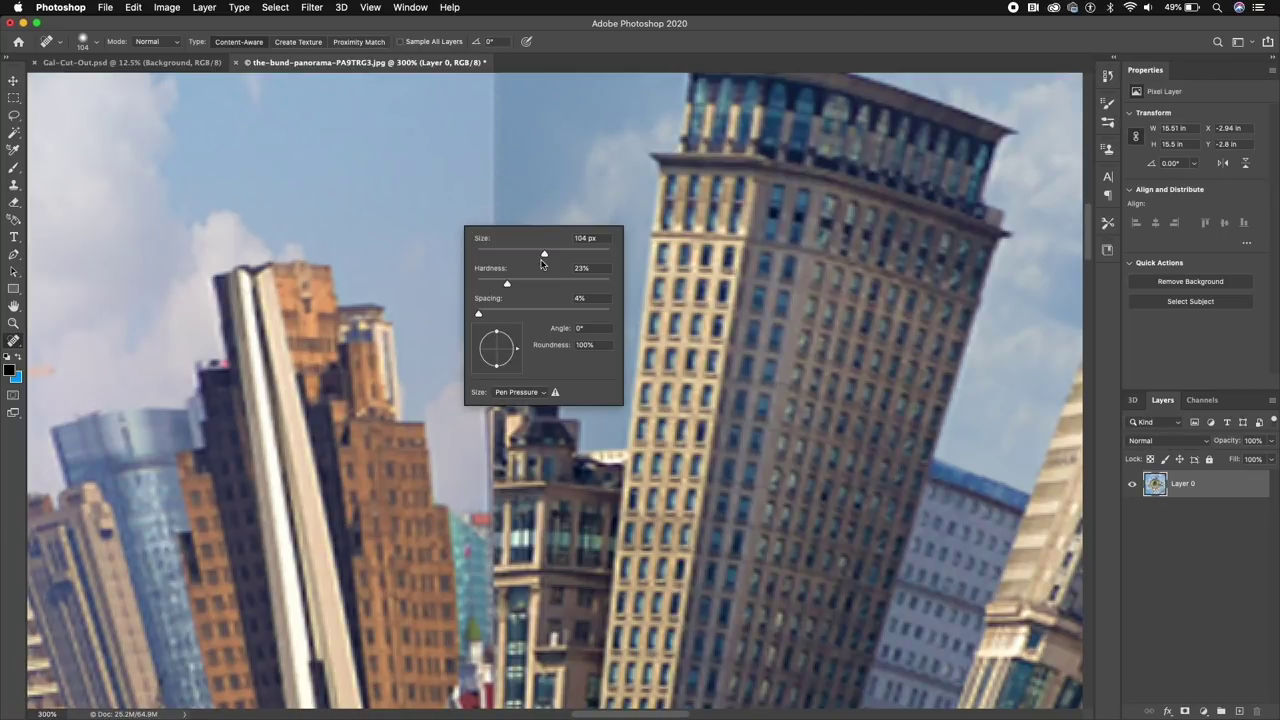
pyautogui.moveTo(541, 256); pyautogui.dragTo(515, 258)
pyautogui.press('Return')
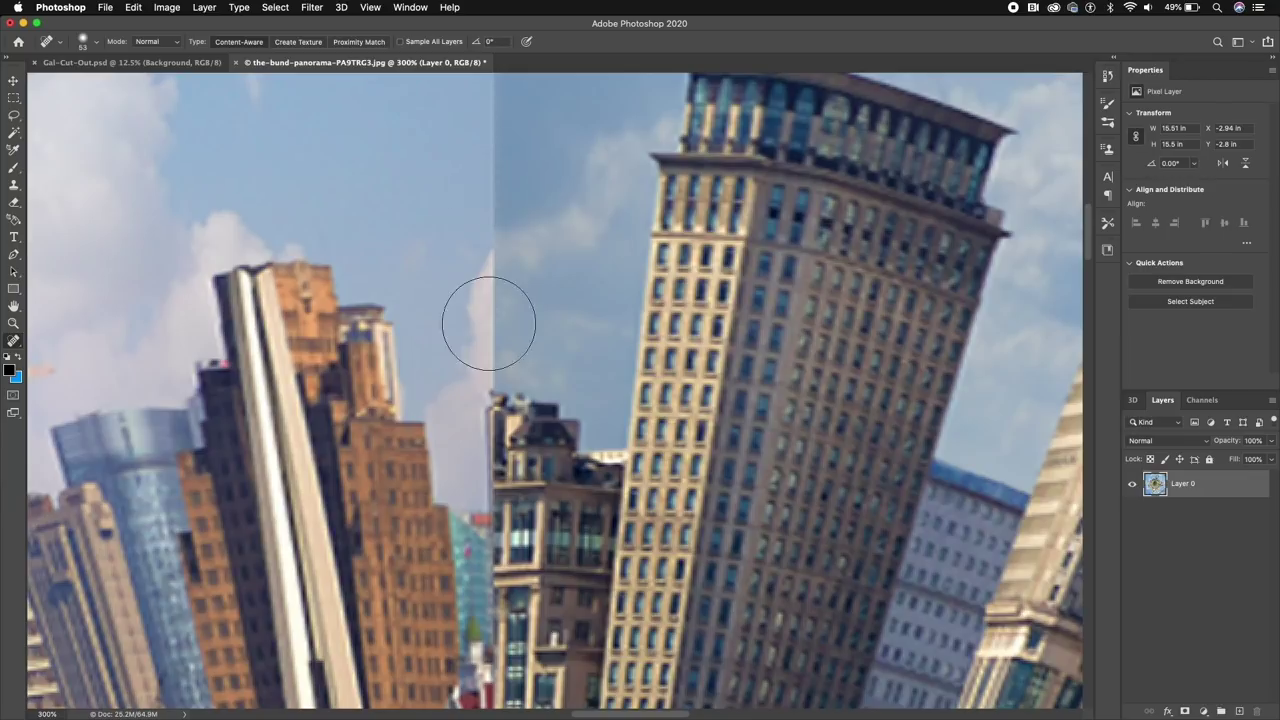
# Heal the vertical seam through the sky, from above the buildings up to the canvas's upper edge.
pyautogui.moveTo(493, 341)
pyautogui.mouseDown()
pyautogui.moveTo(481, 60)
pyautogui.moveTo(483, 88)
pyautogui.mouseUp()
pyautogui.scroll(5, 463, 266)
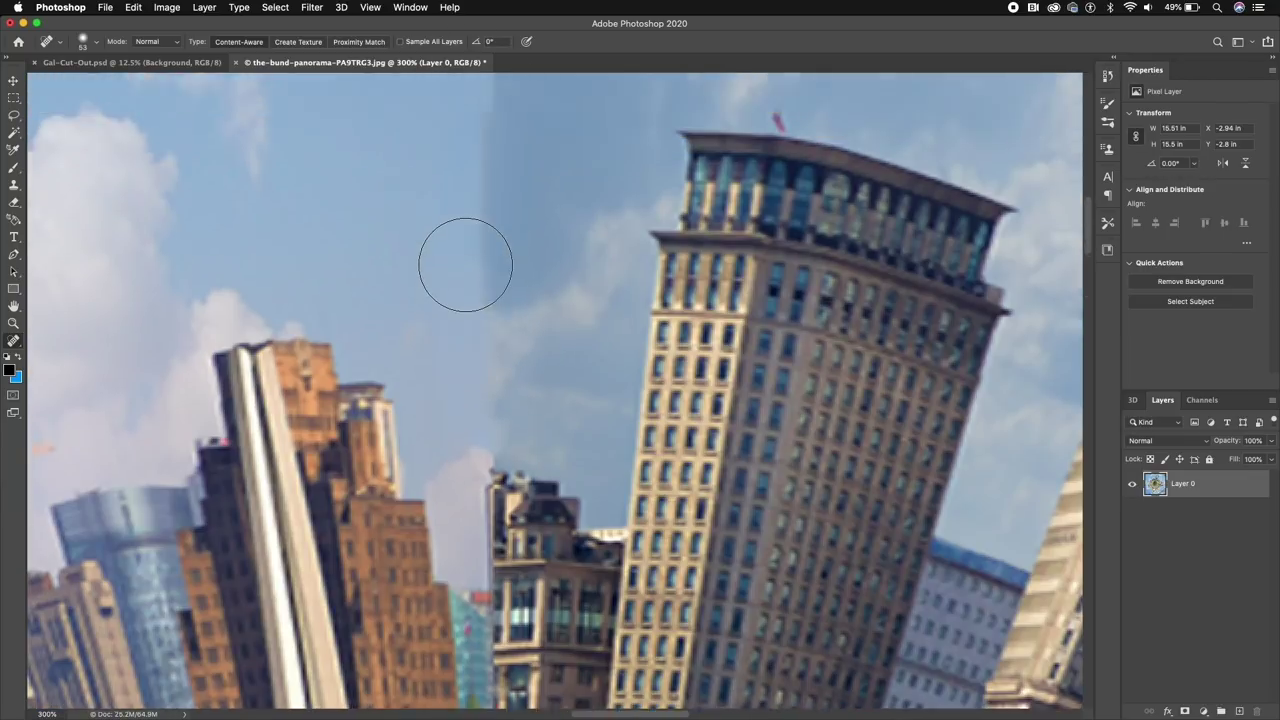
pyautogui.moveTo(465, 264); pyautogui.dragTo(491, 91)
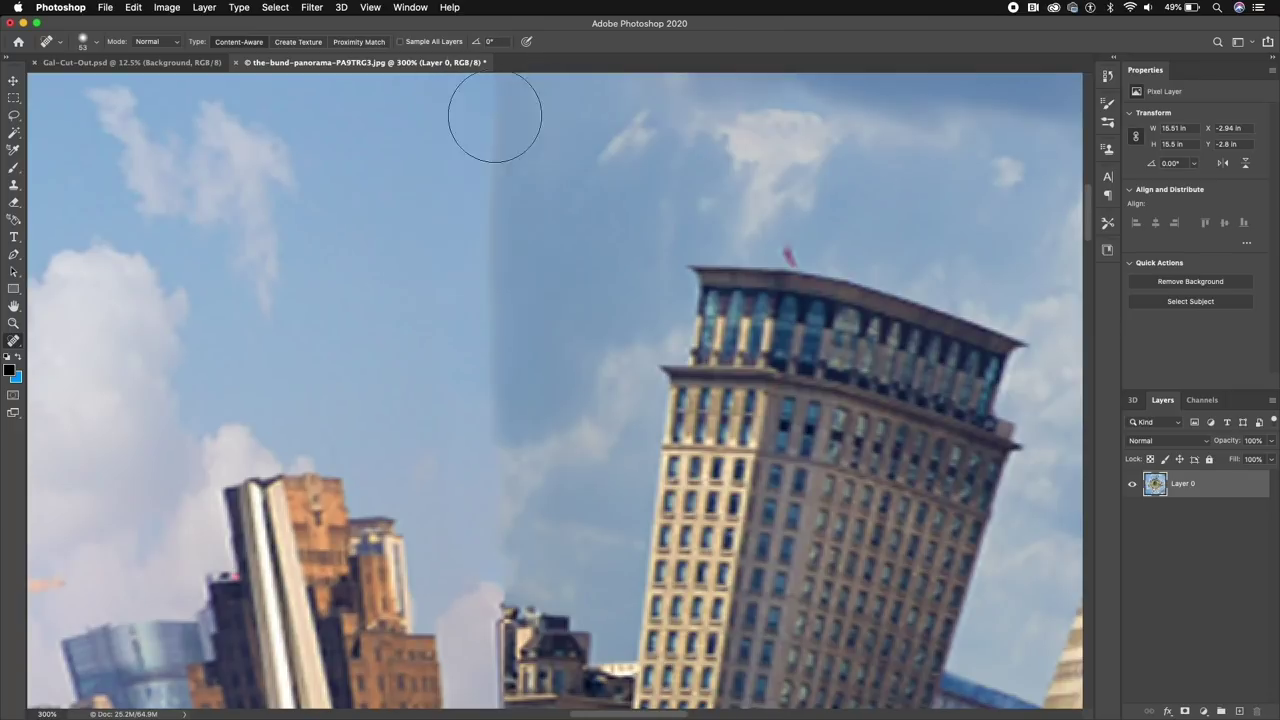
pyautogui.scroll(5, 488, 238)
pyautogui.scroll(3, 490, 280)
pyautogui.moveTo(494, 378); pyautogui.dragTo(491, 92)
pyautogui.scroll(10, 489, 335)
pyautogui.scroll(2, 489, 335)
pyautogui.moveTo(491, 400); pyautogui.dragTo(508, 90)
pyautogui.scroll(10, 500, 309)
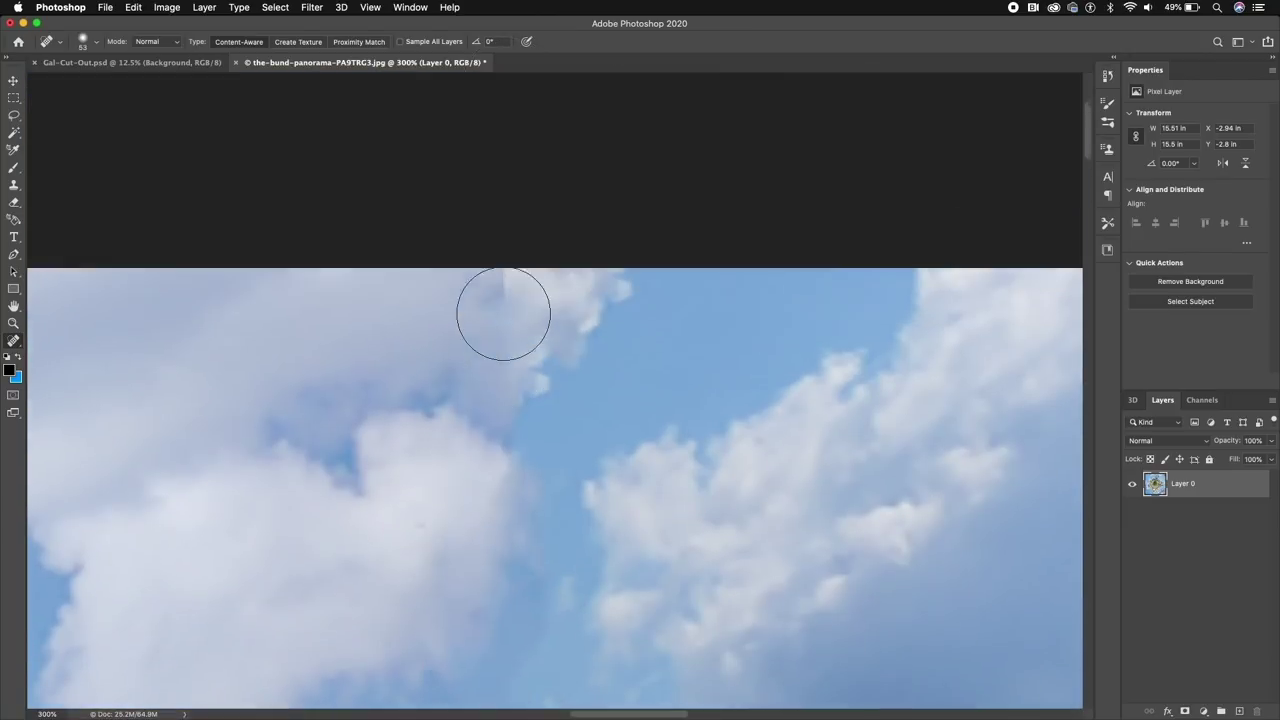
pyautogui.moveTo(514, 425); pyautogui.dragTo(491, 263)
# Heal the vertical seam across the river water between the embankment and the grass.
pyautogui.scroll(-20, 625, 452)
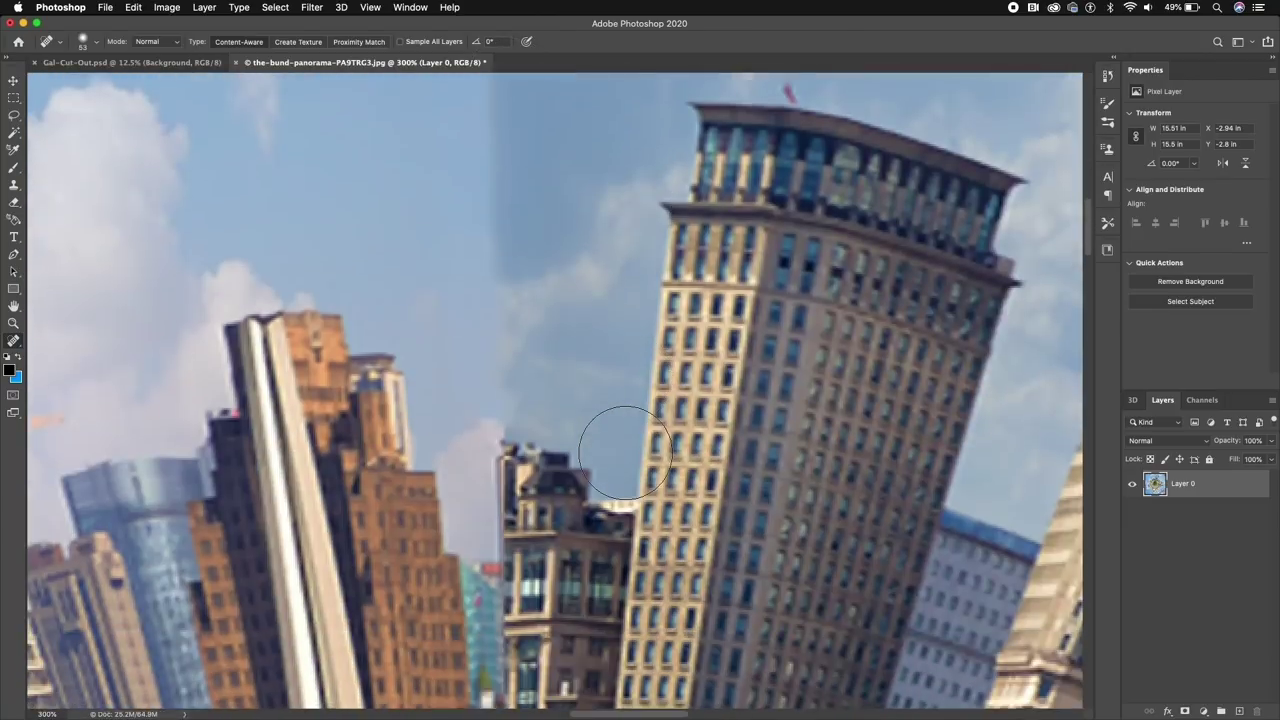
pyautogui.scroll(10, 625, 452)
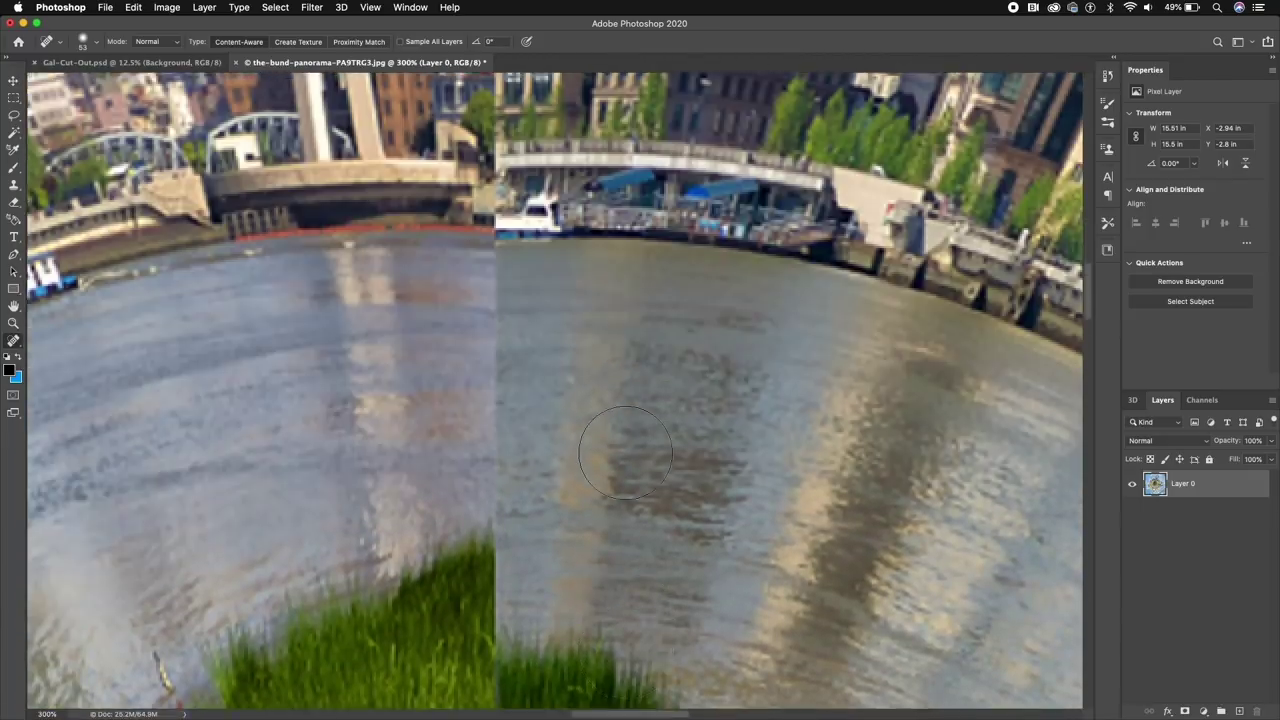
pyautogui.scroll(8, 531, 270)
pyautogui.scroll(-8, 531, 270)
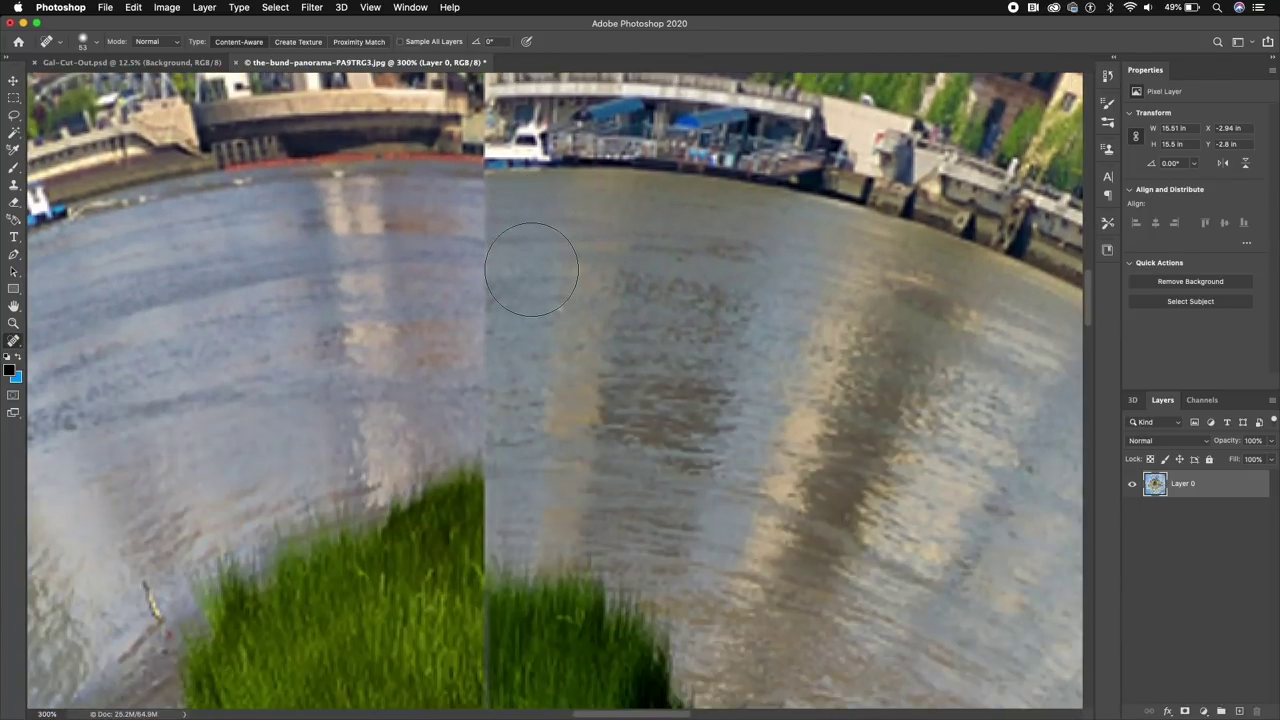
pyautogui.click(485, 390)
pyautogui.moveTo(485, 390)
pyautogui.mouseDown()
pyautogui.moveTo(476, 210)
pyautogui.moveTo(481, 478)
pyautogui.mouseUp()
# Heal the vertical seam running through the central grass patch.
pyautogui.scroll(-5, 553, 541)
pyautogui.scroll(-3, 530, 480)
pyautogui.scroll(3, 480, 330)
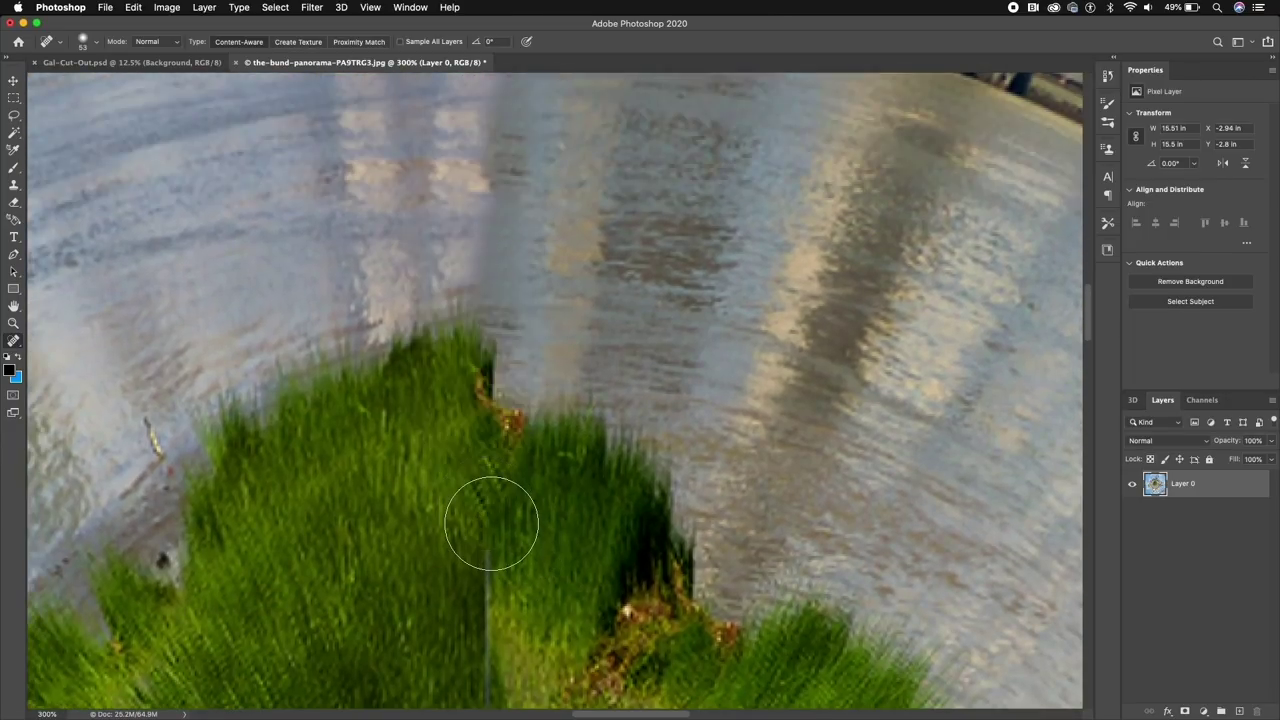
pyautogui.scroll(-5, 491, 523)
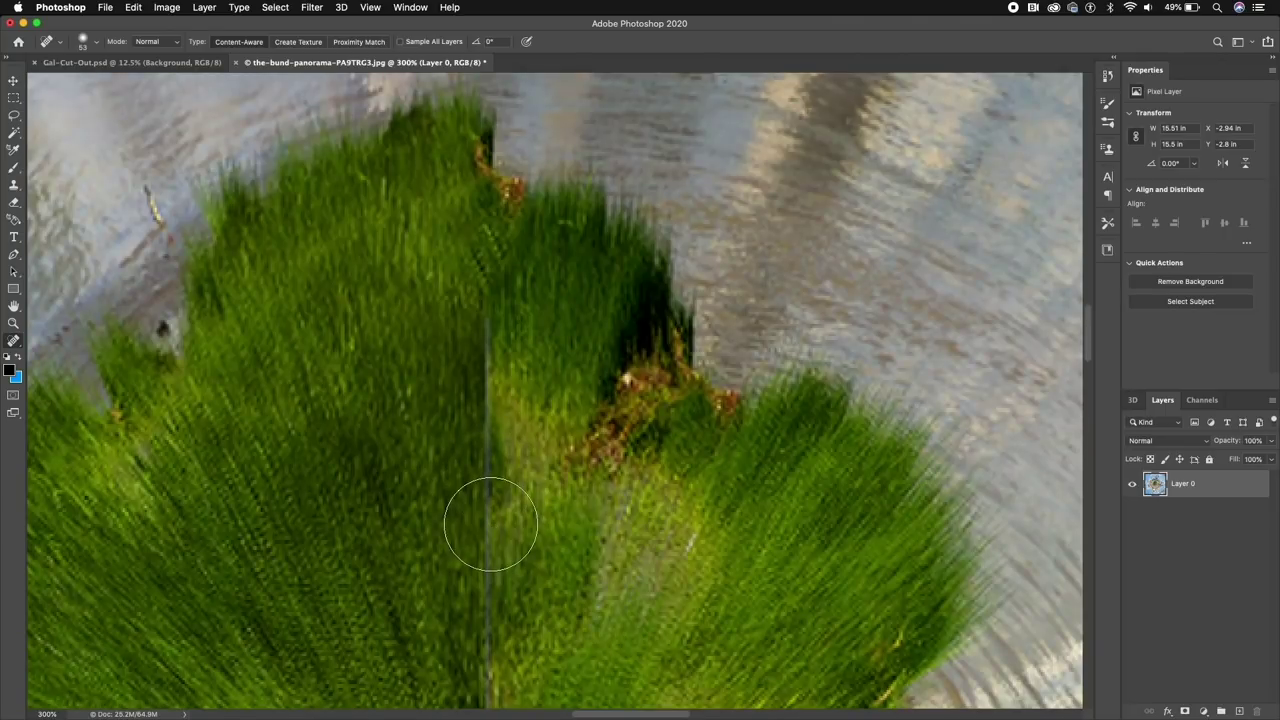
pyautogui.scroll(-5, 491, 523)
pyautogui.moveTo(477, 592); pyautogui.dragTo(476, 208)
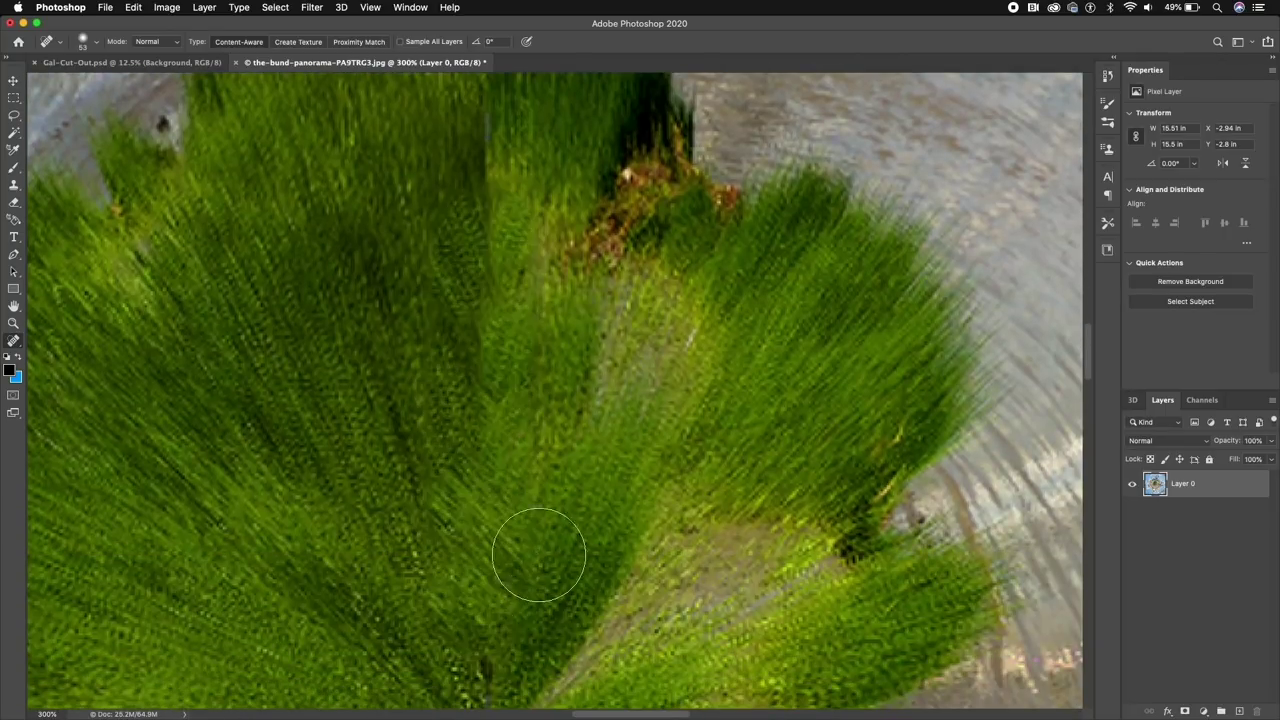
pyautogui.scroll(3, 551, 594)
pyautogui.moveTo(481, 325); pyautogui.dragTo(478, 232)
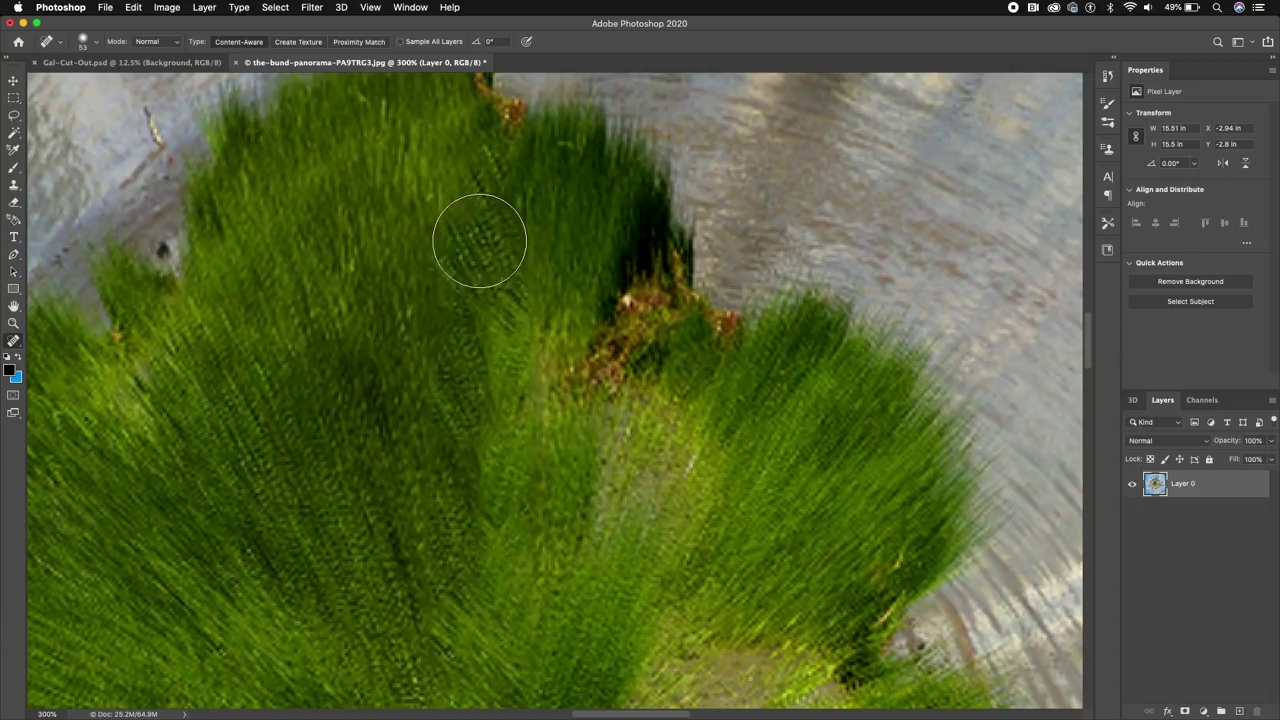
# Clone clear blue sky over the vertical seam beside the dark tower using the Clone Stamp.
pyautogui.press('super+0')
pyautogui.press('super+minus')
pyautogui.press('super+minus')
pyautogui.press('super+minus')
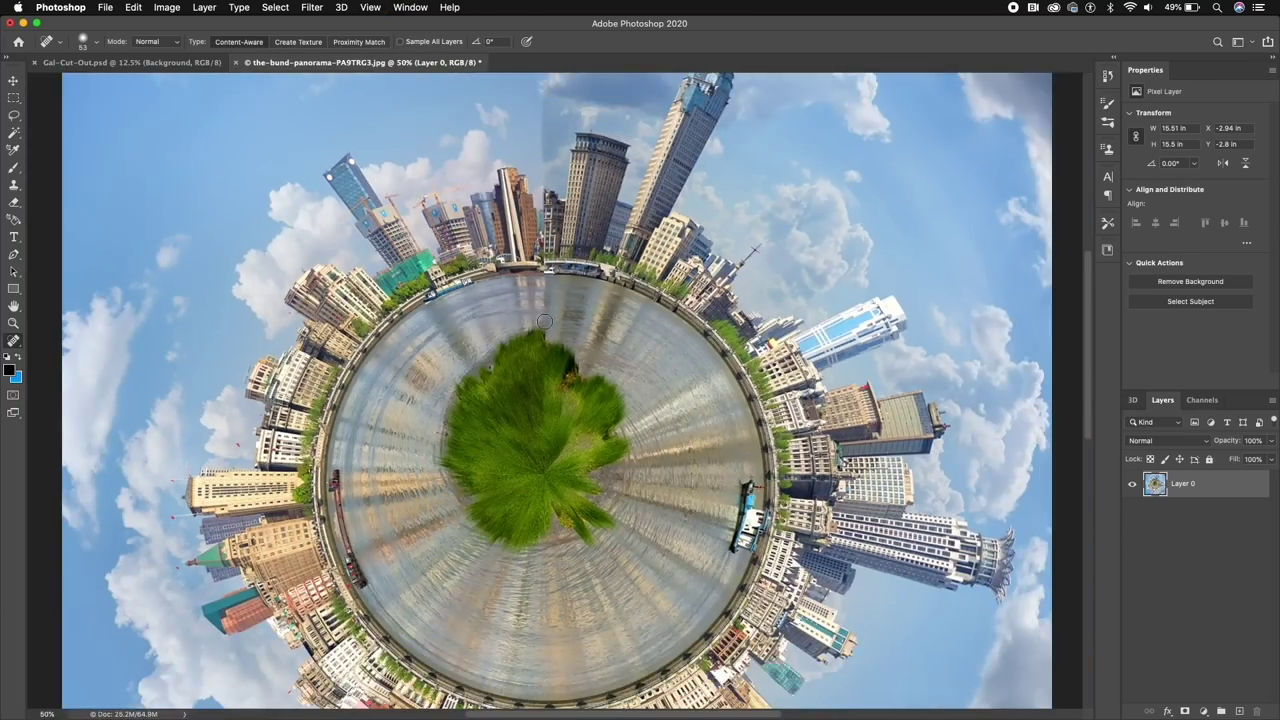
pyautogui.press('super+minus')
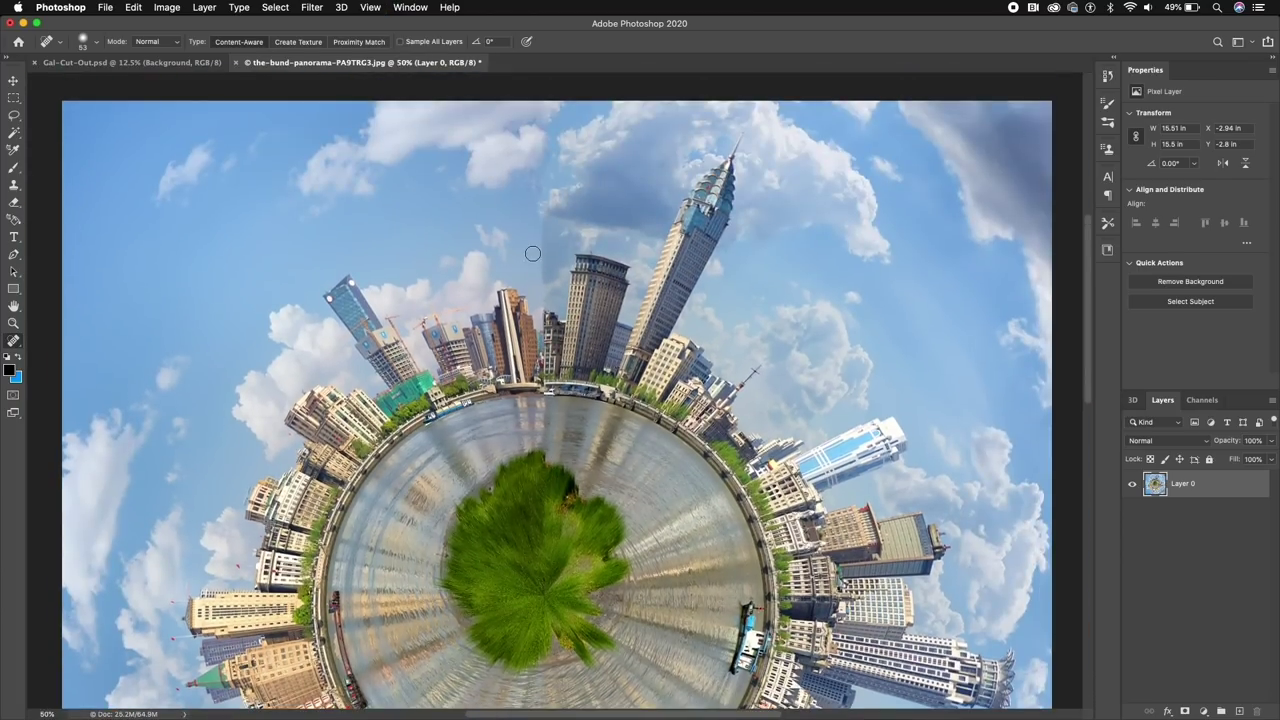
pyautogui.press('super+plus')
pyautogui.press('super+plus')
pyautogui.press('super+plus')
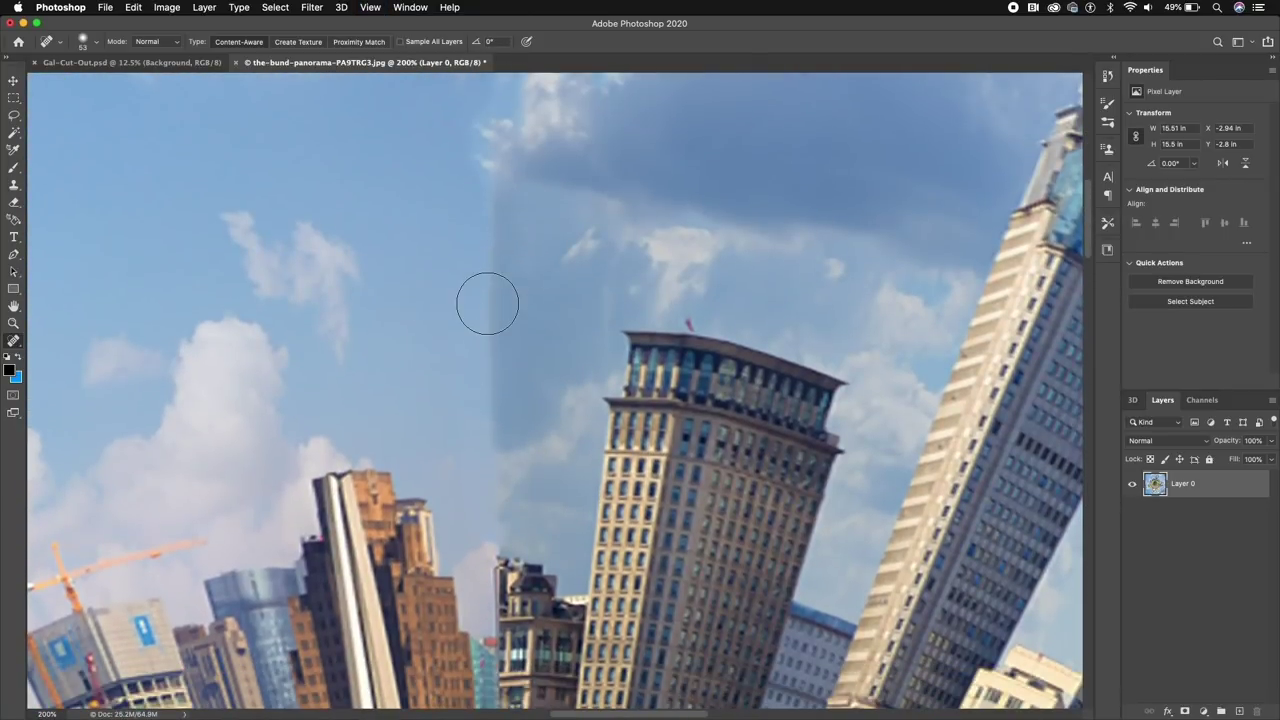
pyautogui.click(14, 187)
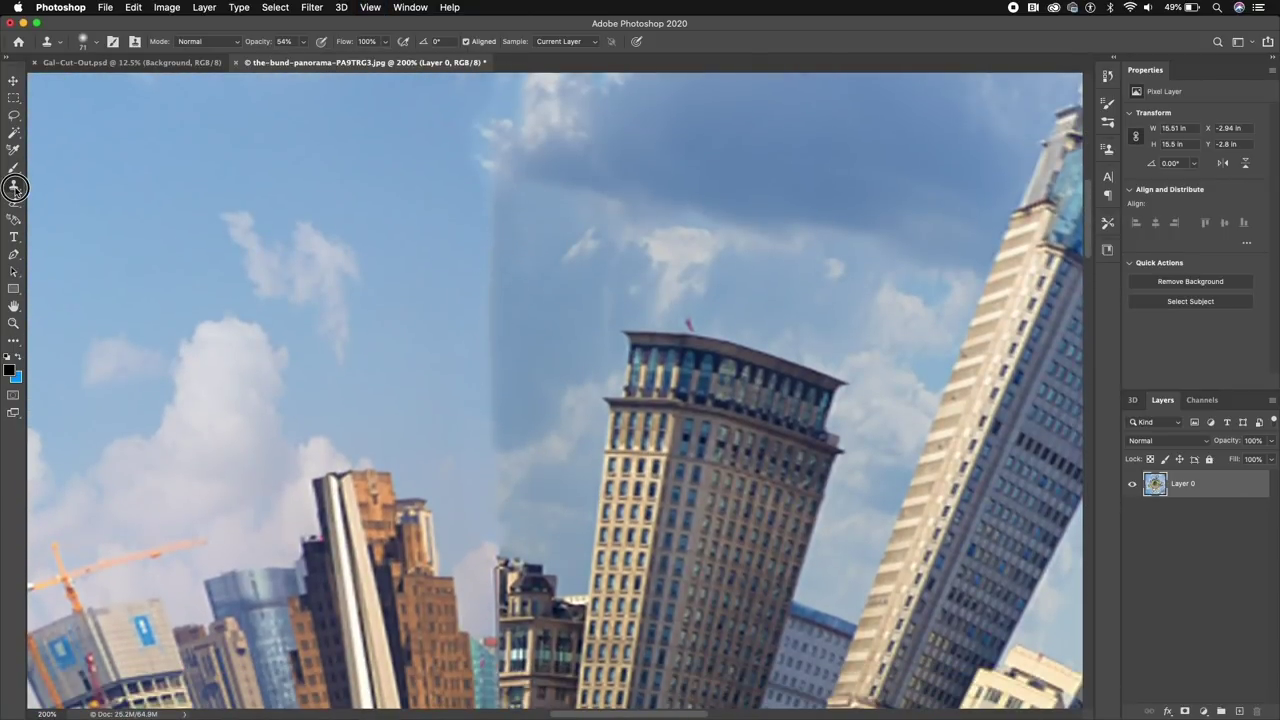
pyautogui.keyDown('alt'); pyautogui.click(445, 287); pyautogui.keyUp('alt')
pyautogui.moveTo(497, 228)
pyautogui.mouseDown()
pyautogui.moveTo(500, 360)
pyautogui.moveTo(480, 220)
pyautogui.moveTo(535, 232)
pyautogui.moveTo(483, 306)
pyautogui.moveTo(486, 409)
pyautogui.mouseUp()
pyautogui.moveTo(457, 306)
pyautogui.mouseDown()
pyautogui.moveTo(449, 291)
pyautogui.moveTo(483, 313)
pyautogui.moveTo(486, 437)
pyautogui.moveTo(514, 437)
pyautogui.mouseUp()
# Clone sampled sky over the ghosted rooftop above the buildings and the remaining dark seam edge.
pyautogui.scroll(3, 520, 200)
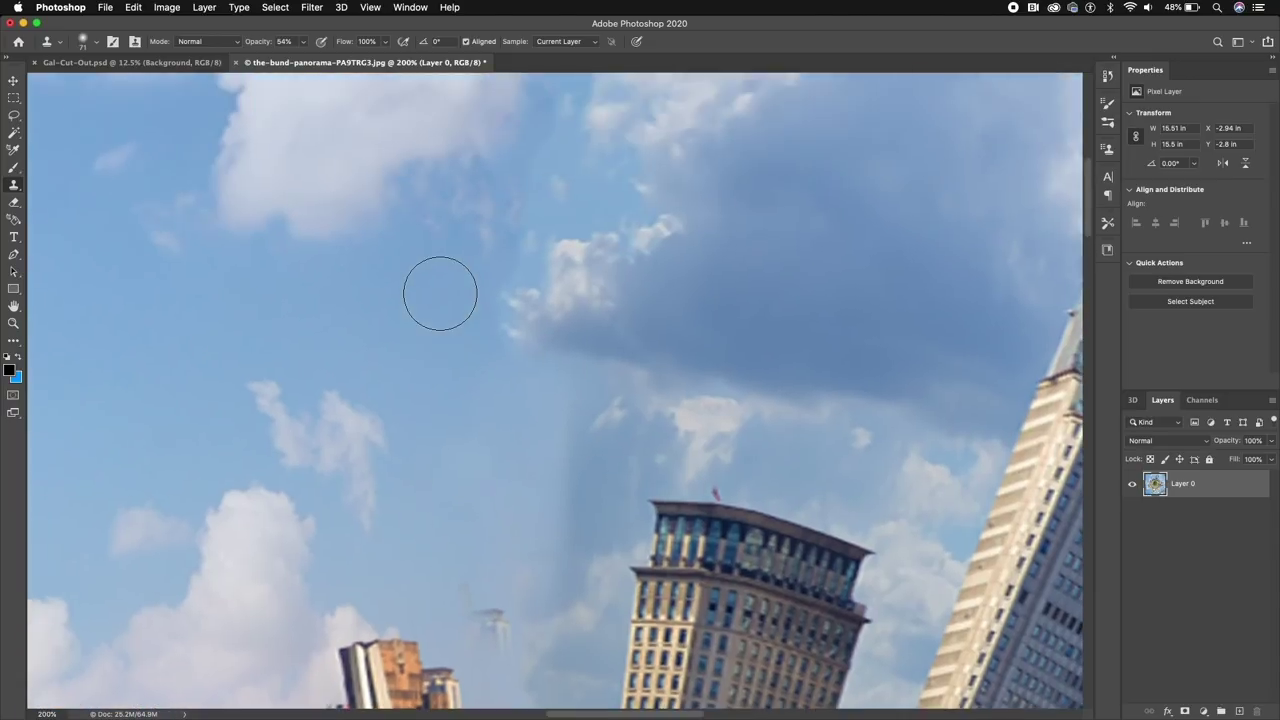
pyautogui.hscroll(1, 465, 350)
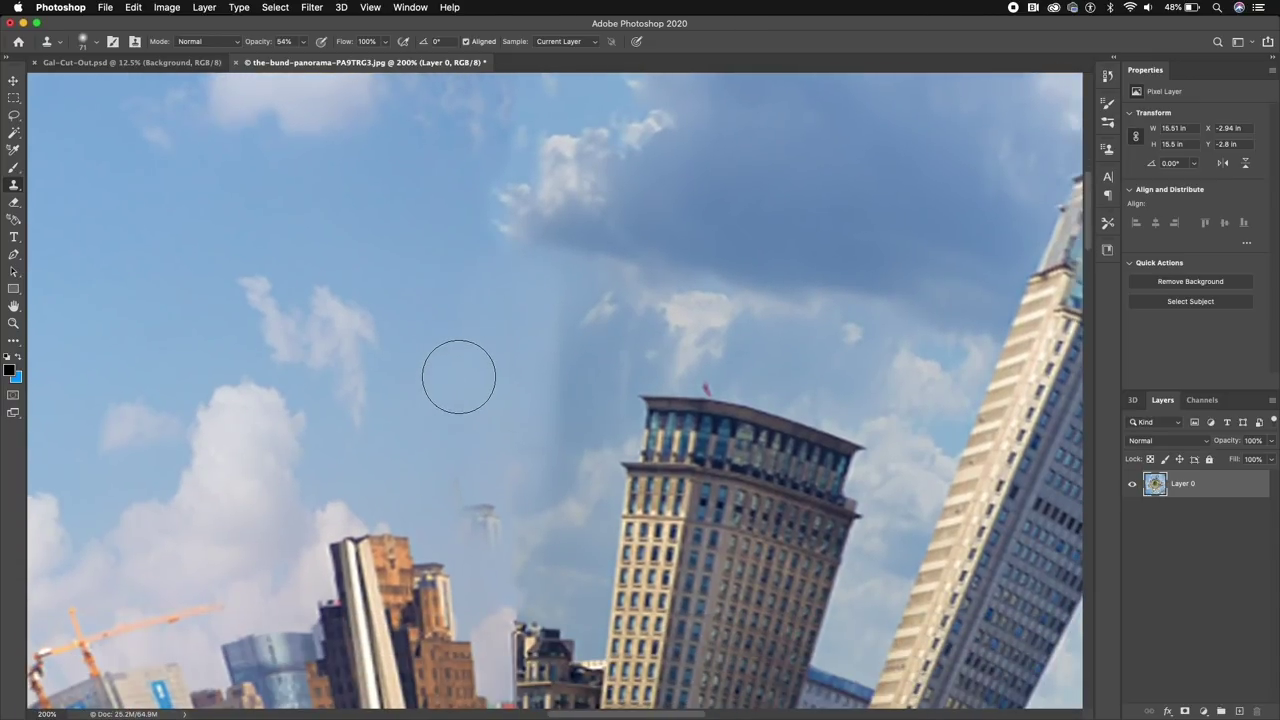
pyautogui.keyDown('alt'); pyautogui.click(455, 378); pyautogui.keyUp('alt')
pyautogui.moveTo(488, 477)
pyautogui.mouseDown()
pyautogui.moveTo(497, 535)
pyautogui.moveTo(451, 481)
pyautogui.moveTo(506, 476)
pyautogui.moveTo(513, 493)
pyautogui.moveTo(574, 328)
pyautogui.mouseUp()
pyautogui.click(506, 477)
# Inspect the retouched seam in the full planet view and close up through the sky, river and grass.
pyautogui.press('super+minus')
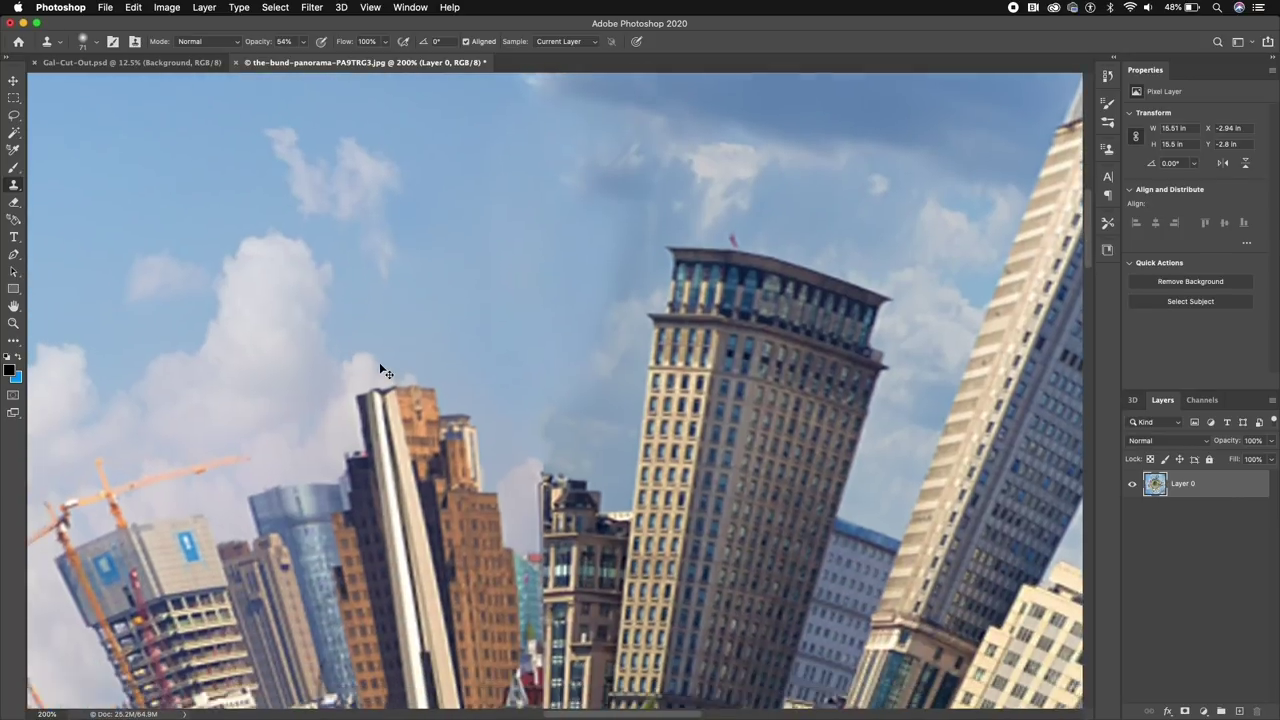
pyautogui.press('super+minus')
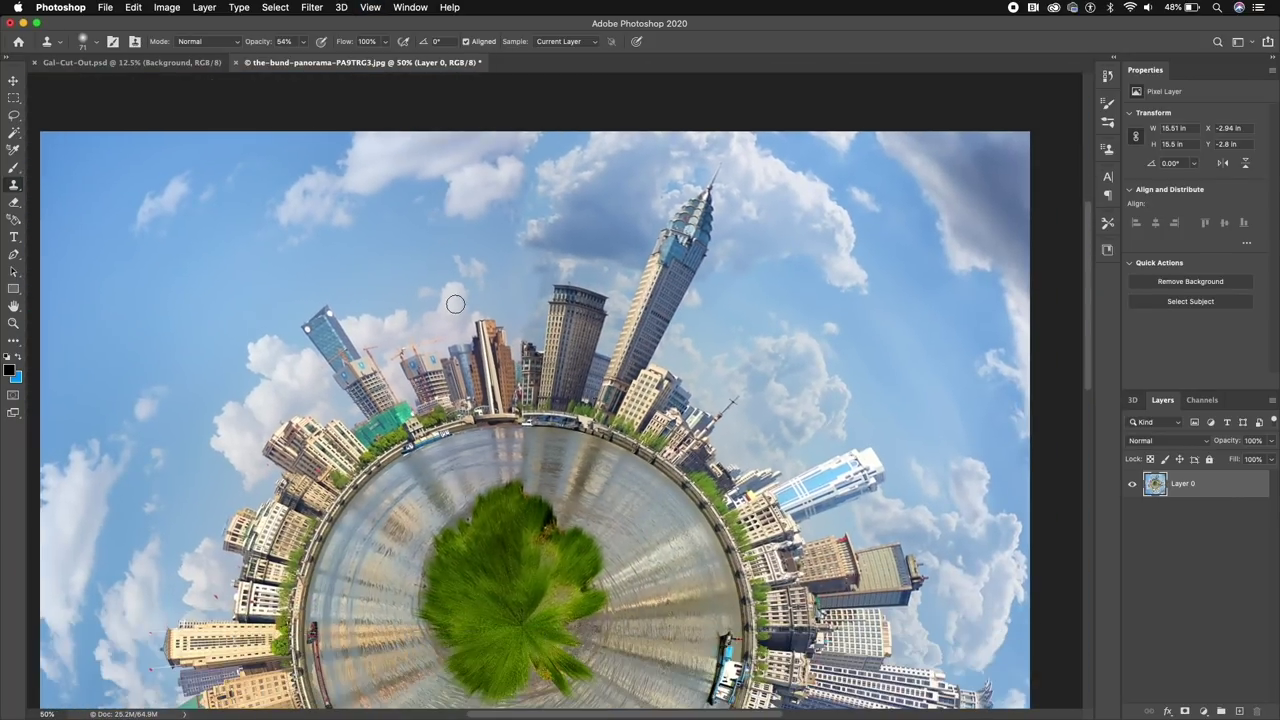
pyautogui.press('super+minus')
pyautogui.press('super+minus')
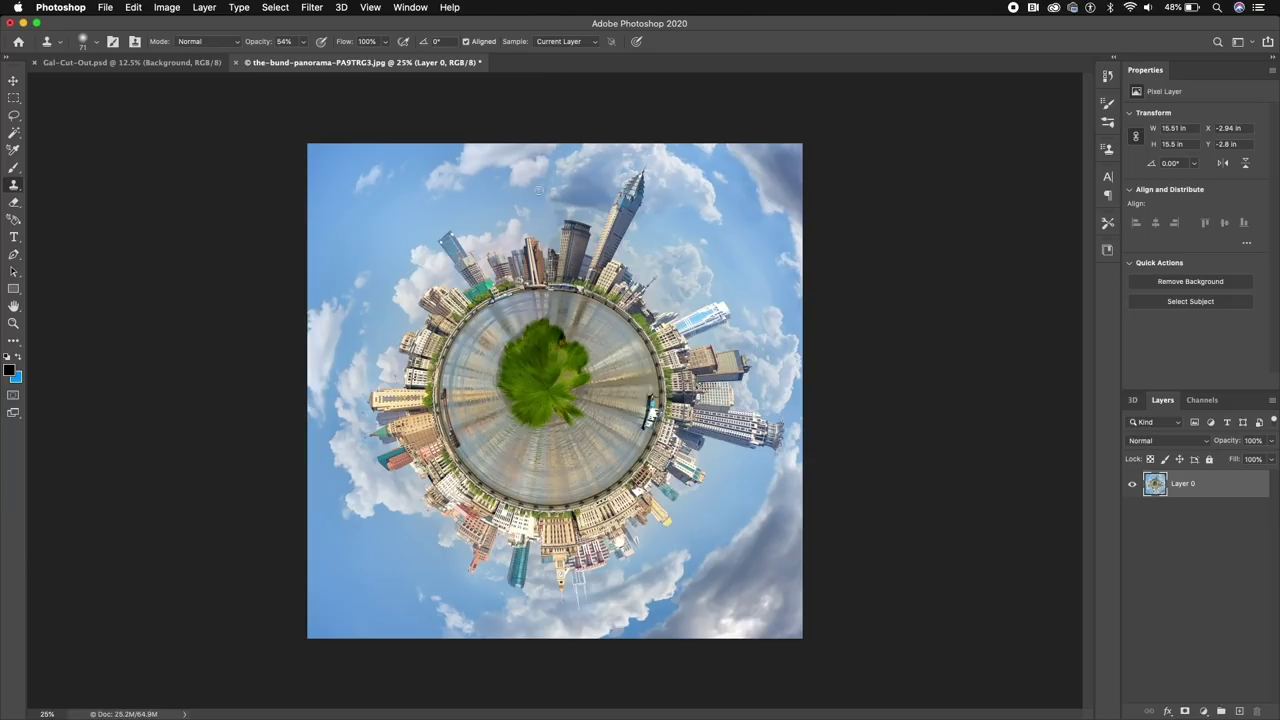
pyautogui.press('super+plus')
pyautogui.press('super+plus')
pyautogui.press('super+plus')
pyautogui.press('super+plus')
pyautogui.press('super+plus')
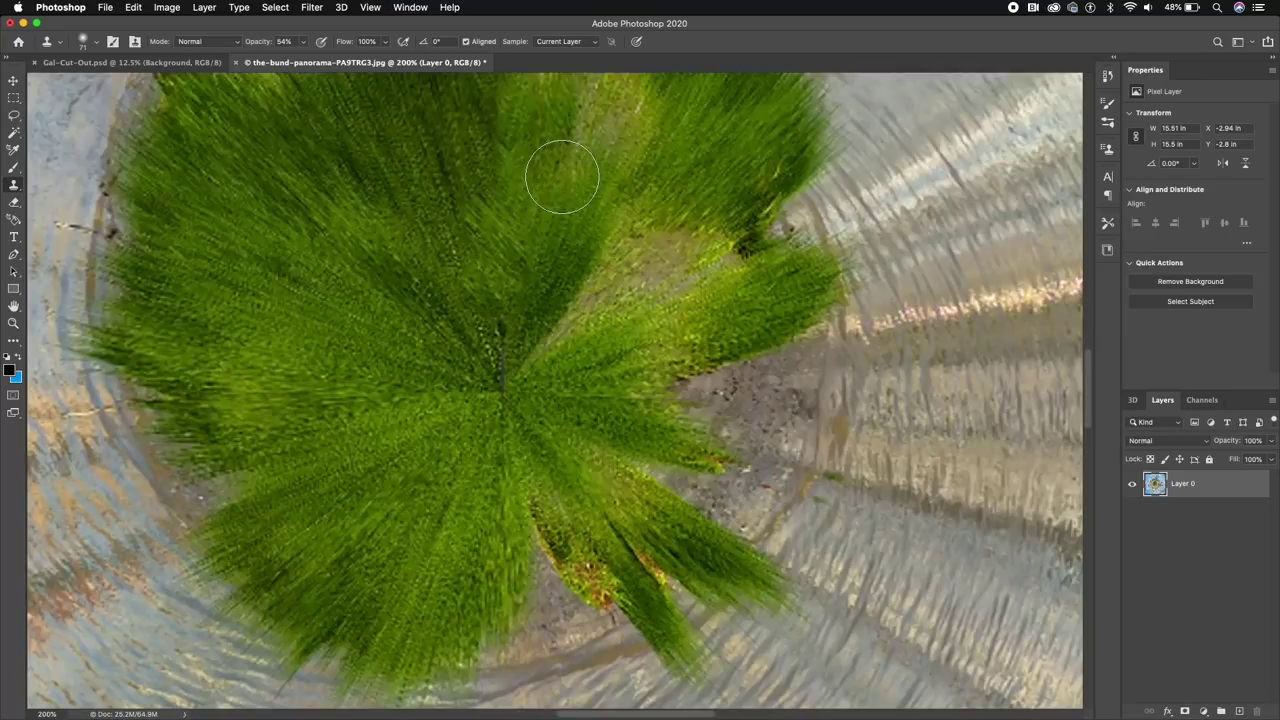
pyautogui.scroll(10, 529, 223)
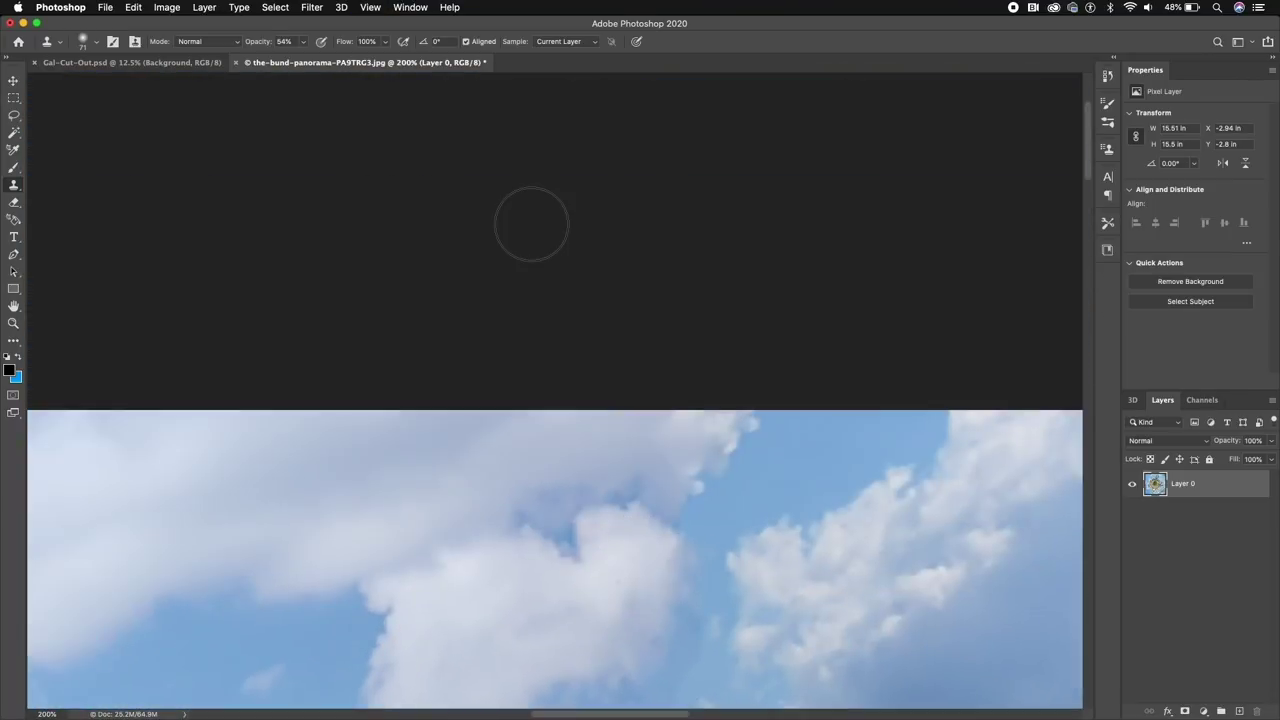
pyautogui.scroll(-5, 529, 223)
pyautogui.scroll(-2, 529, 223)
pyautogui.scroll(-10, 723, 446)
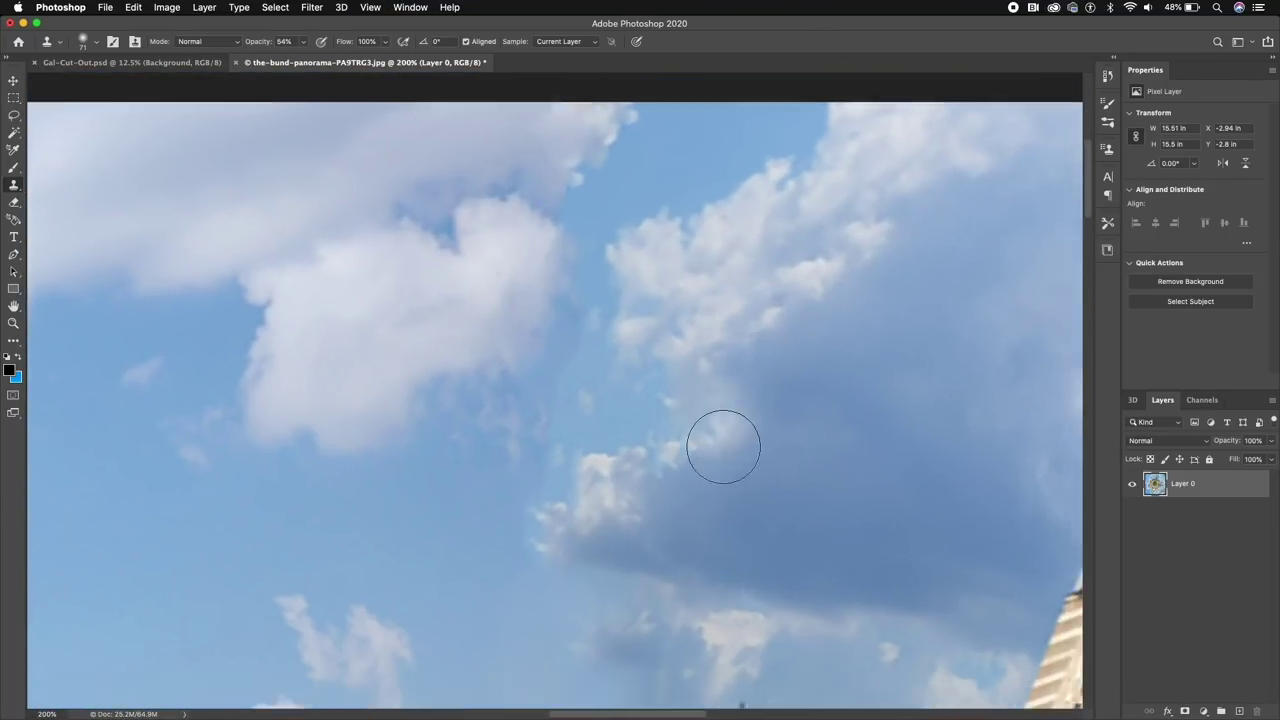
pyautogui.scroll(-15, 723, 446)
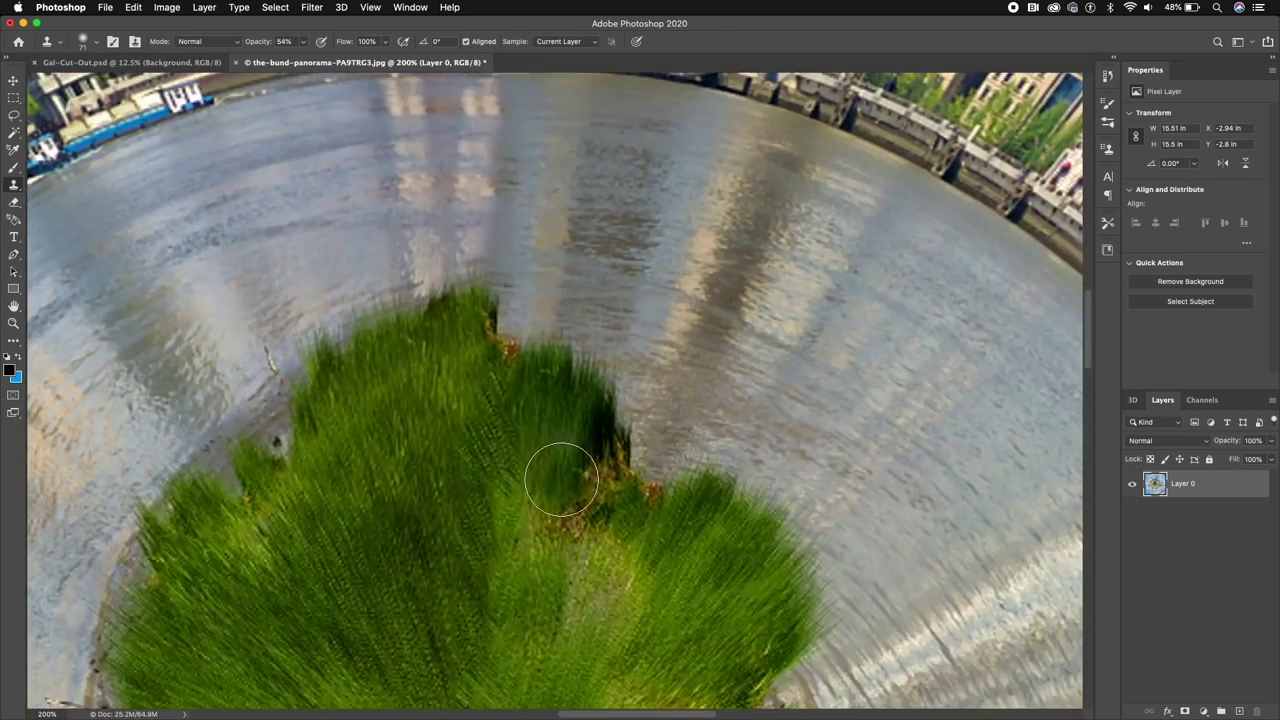
pyautogui.scroll(-5, 561, 481)
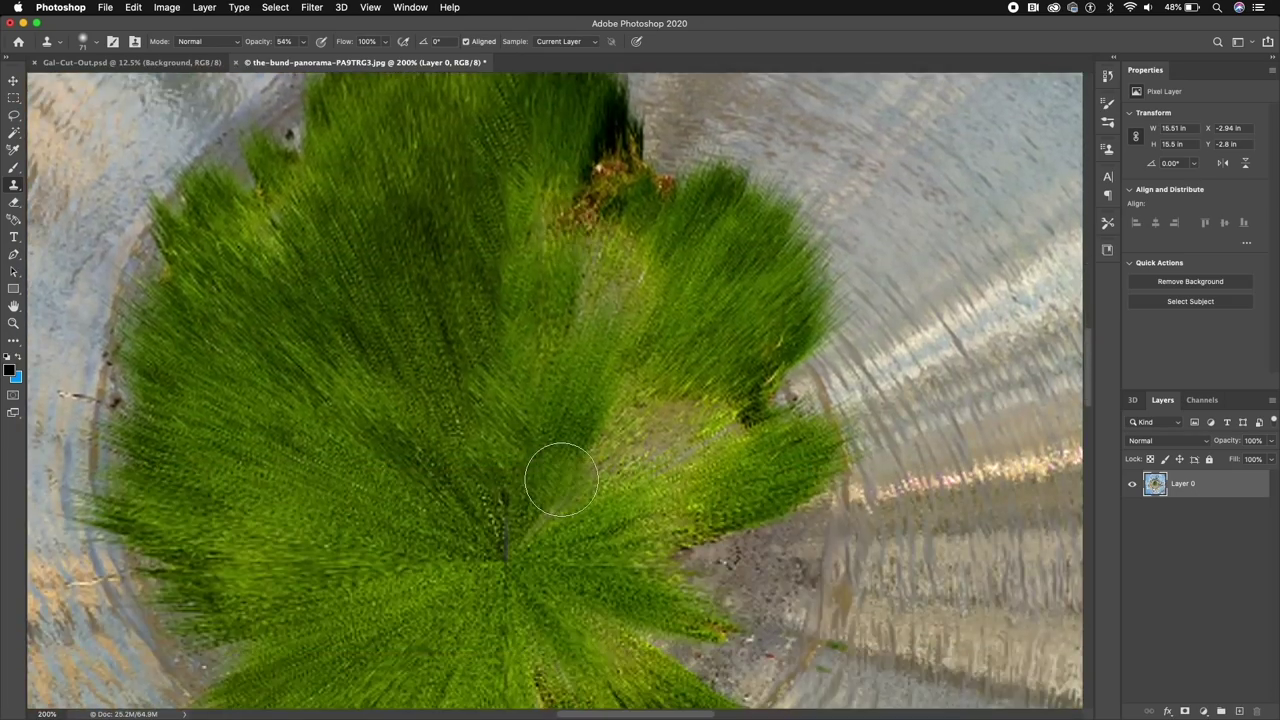
pyautogui.scroll(-10, 560, 477)
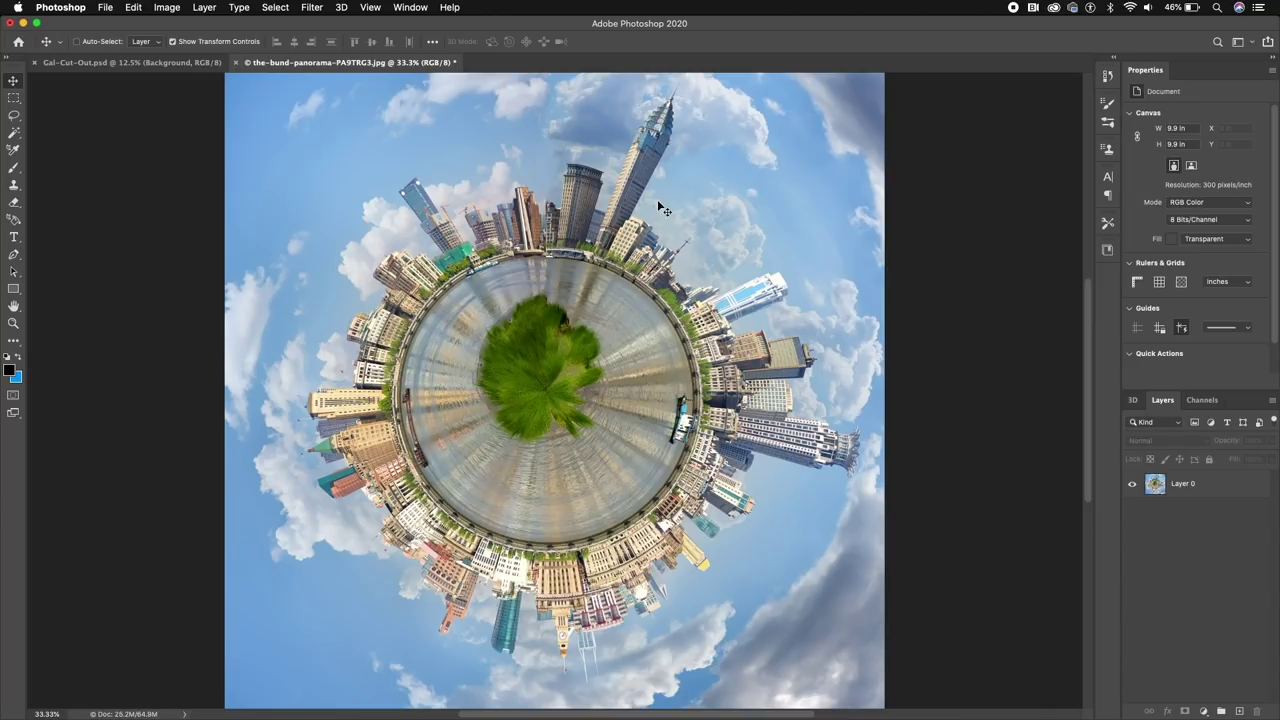
# Select the tiny-planet layer and rotate it slightly clockwise.
pyautogui.press('super+minus')
pyautogui.press('super+minus')
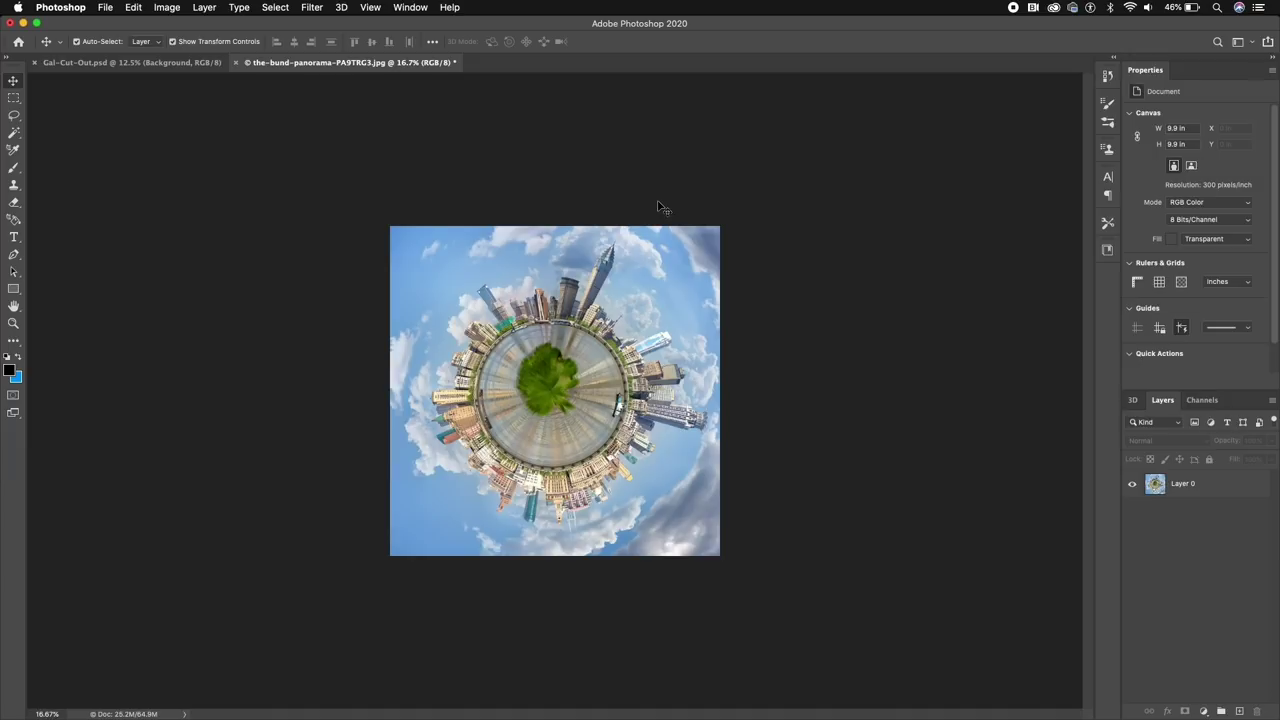
pyautogui.keyDown('super'); pyautogui.click(671, 254); pyautogui.keyUp('super')
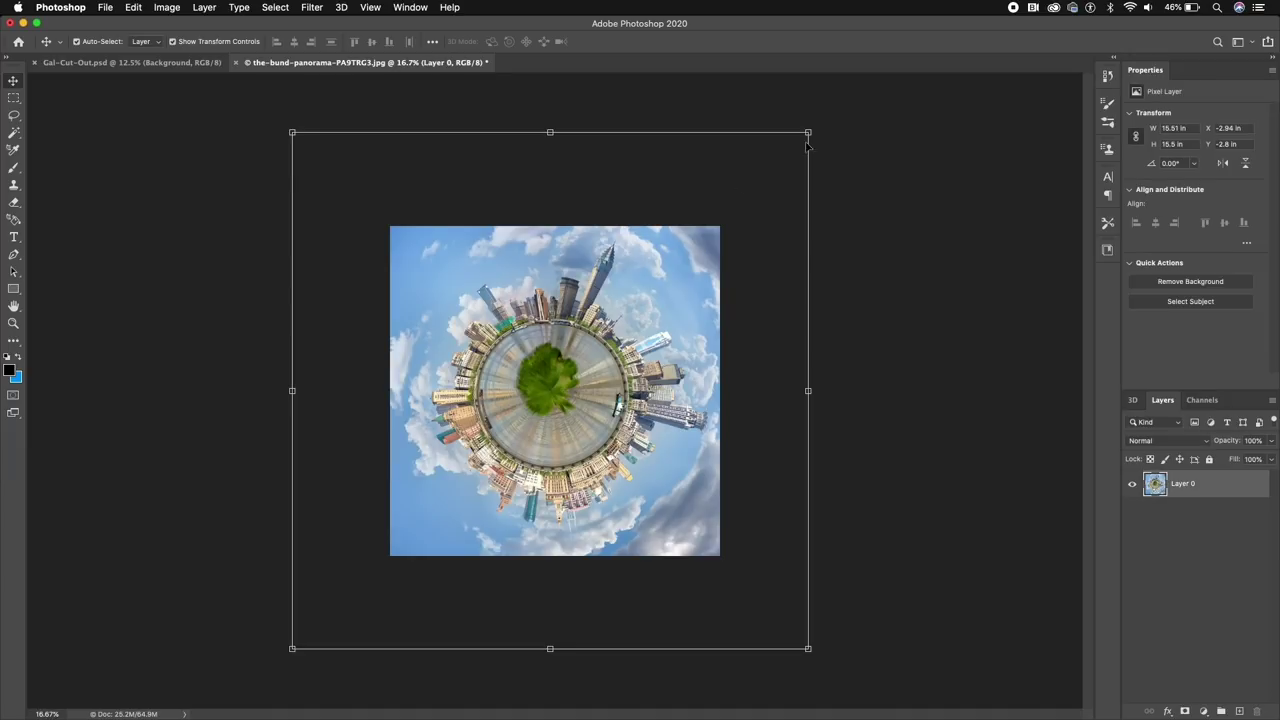
pyautogui.moveTo(820, 126); pyautogui.dragTo(645, 302)
pyautogui.press('Return')
pyautogui.press('super+plus')
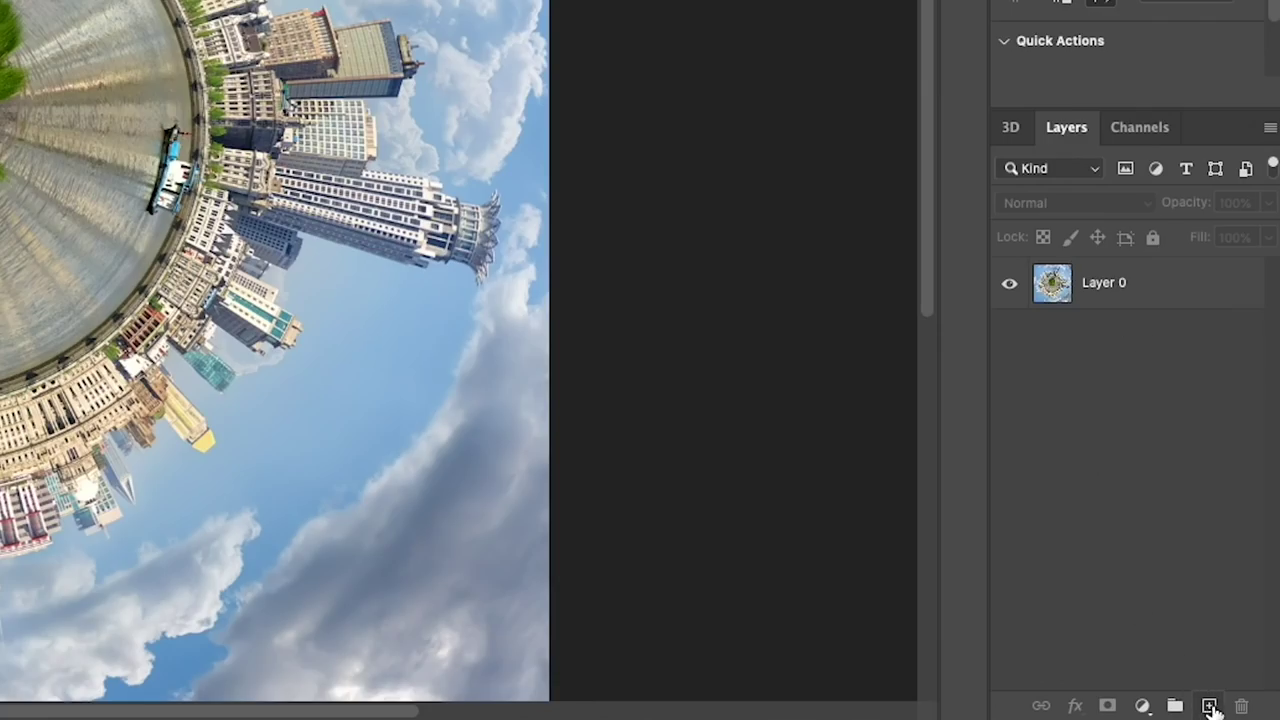
# Add a new layer above the planet and make it a black (000000) Solid Color fill.
pyautogui.click(1239, 711)
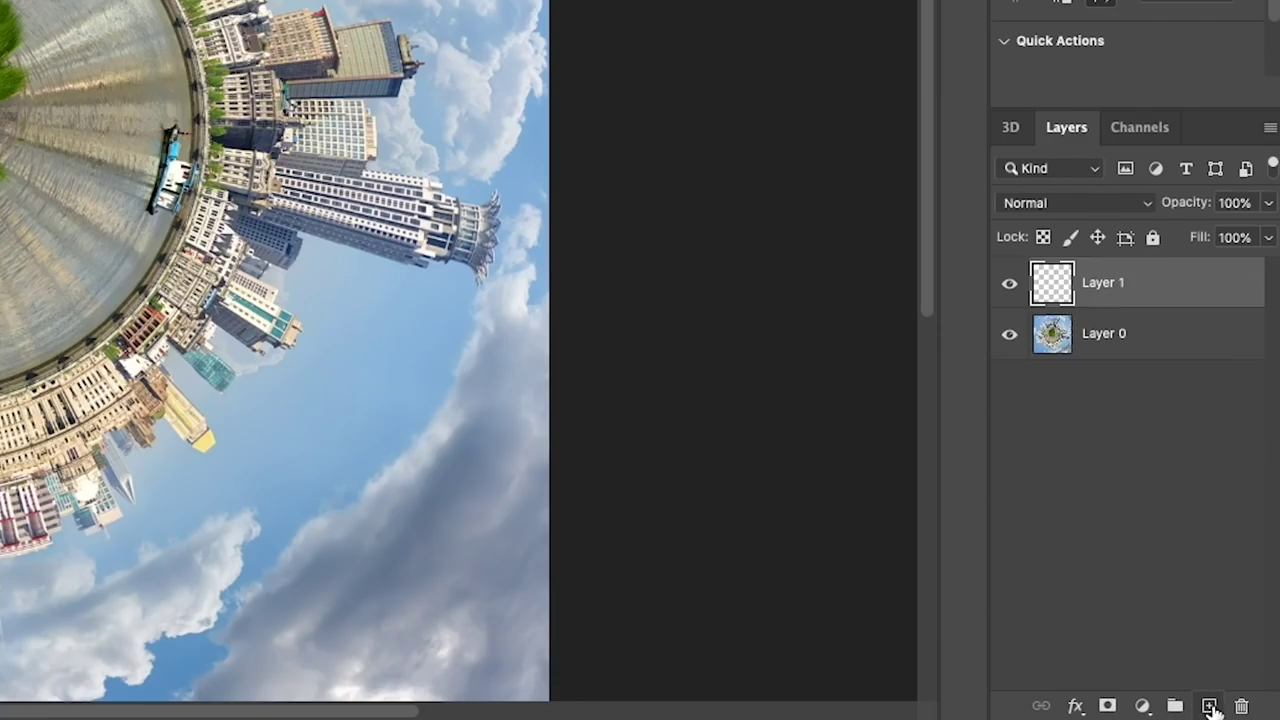
pyautogui.click(1143, 706)
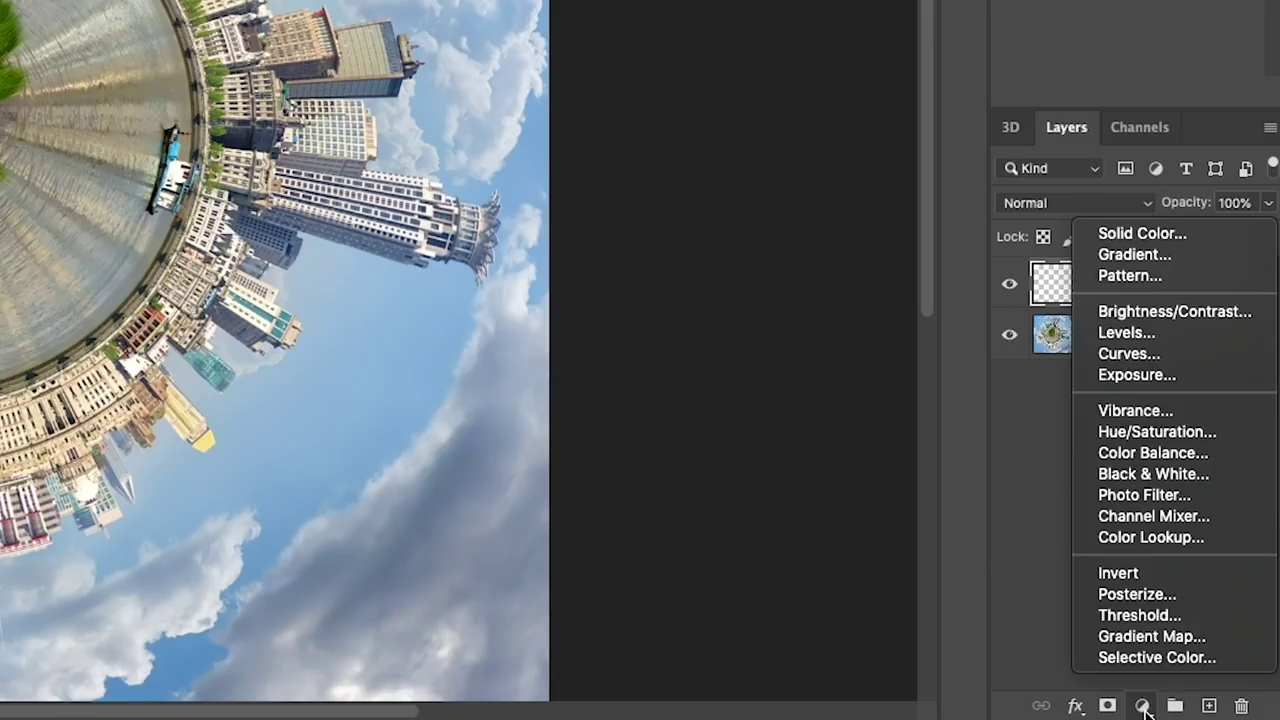
pyautogui.click(1122, 236)
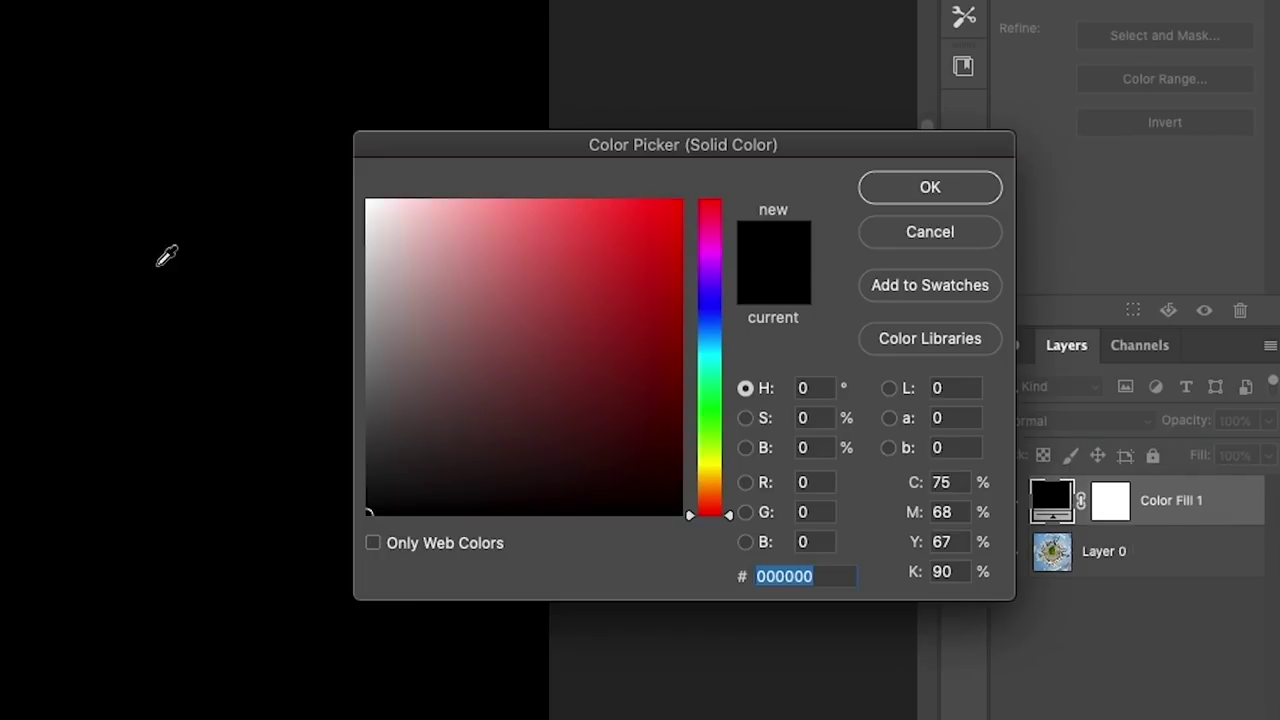
pyautogui.click(939, 182)
# Start the Lens Flare render filter on the black fill layer, converting the layer to a smart object.
pyautogui.click(198, 20)
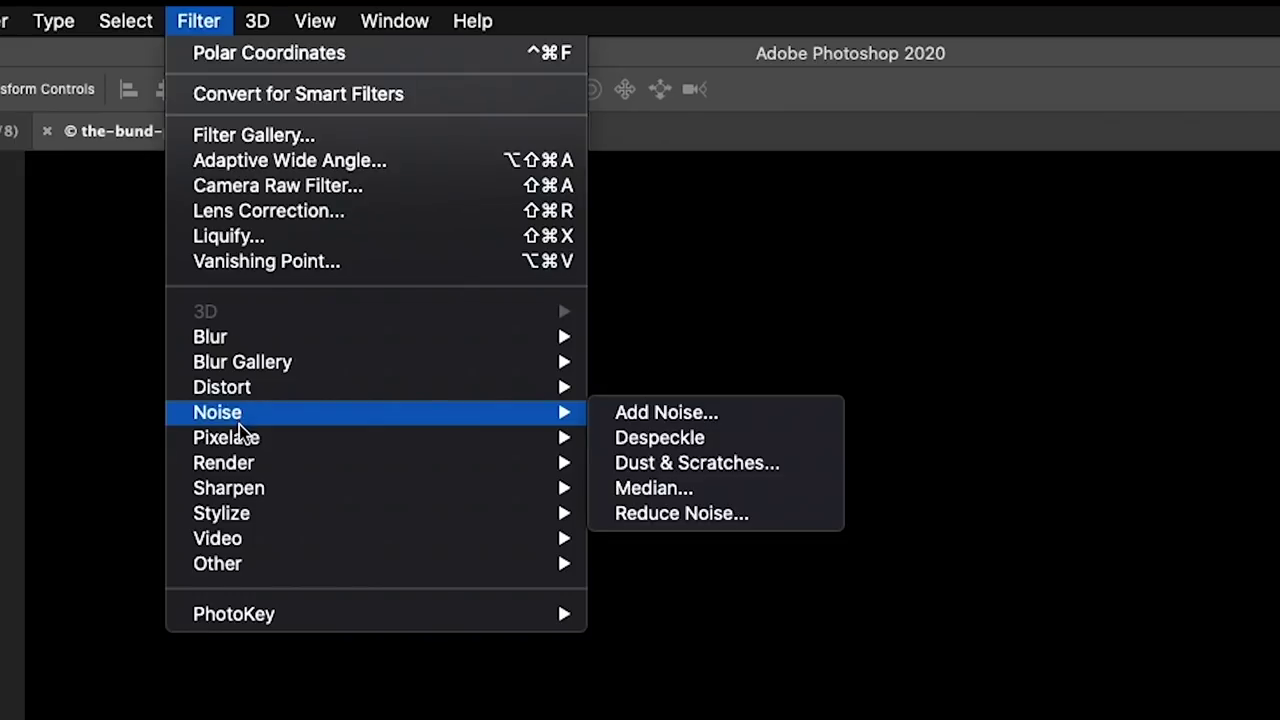
pyautogui.moveTo(241, 474)
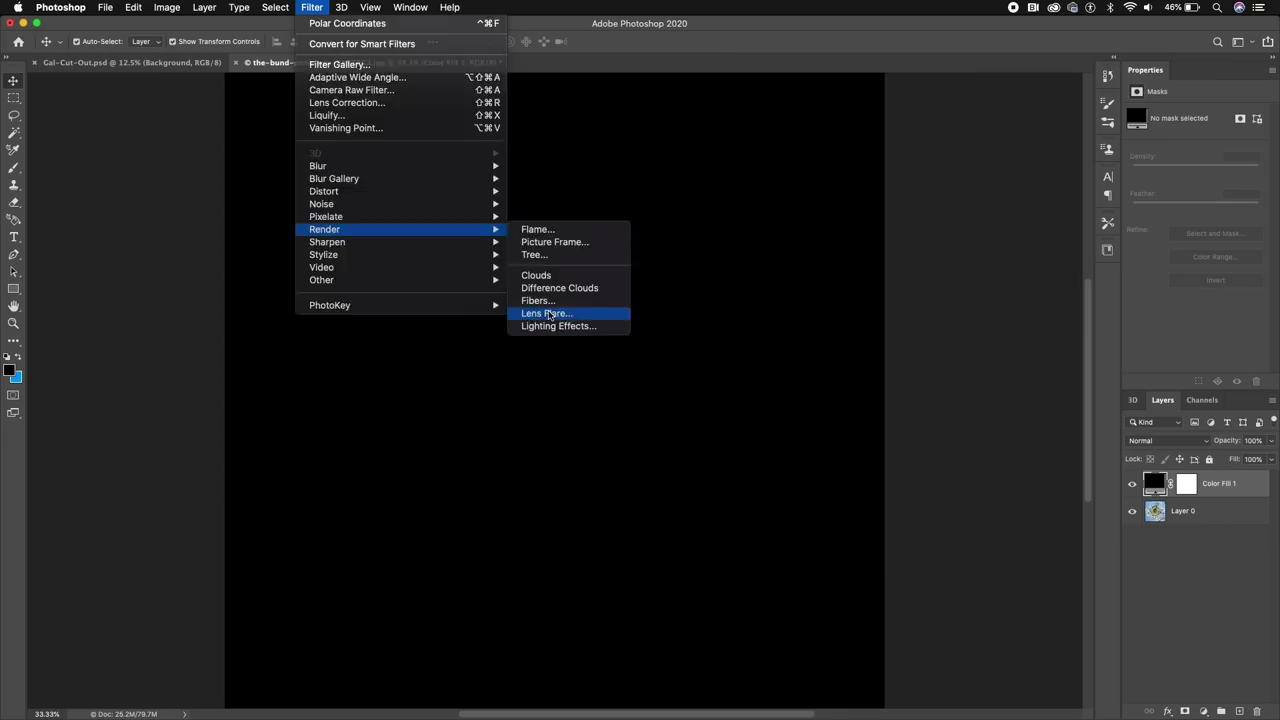
pyautogui.click(548, 314)
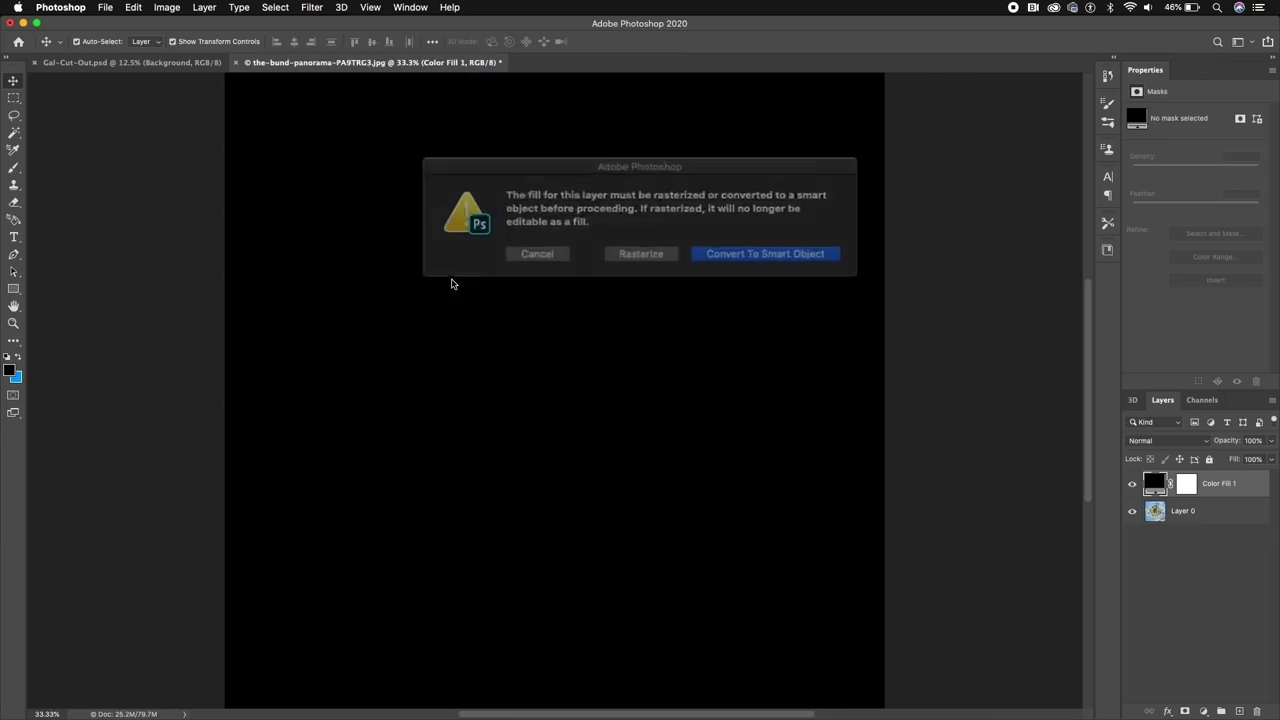
pyautogui.click(734, 248)
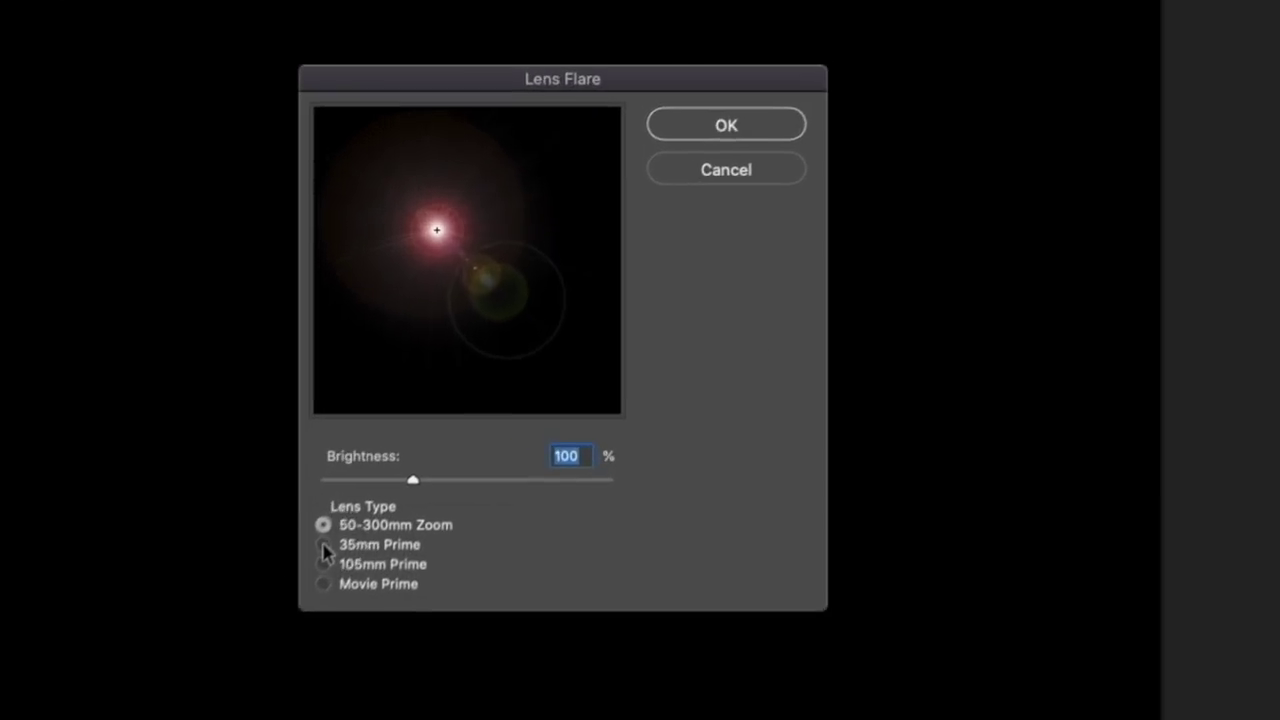
# Compare the lens types and apply the flare with the 105mm Prime lens at 100% brightness.
pyautogui.click(430, 404)
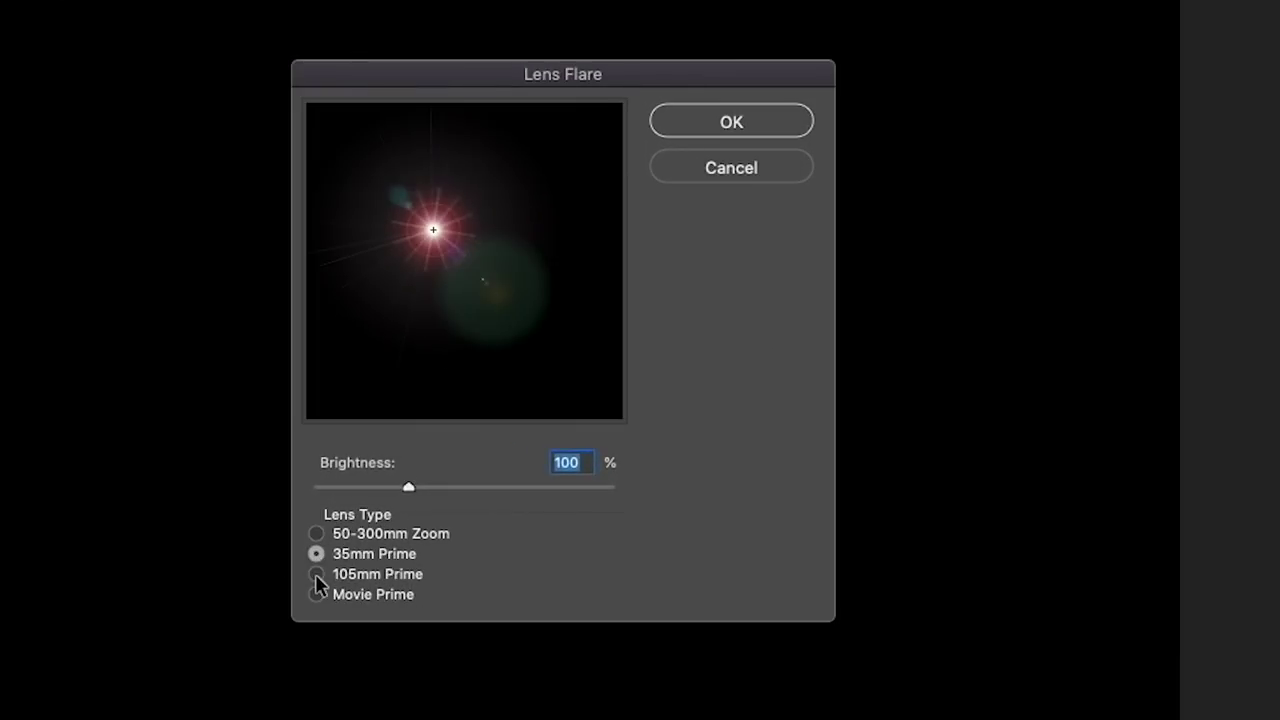
pyautogui.click(316, 575)
pyautogui.click(316, 596)
pyautogui.click(316, 578)
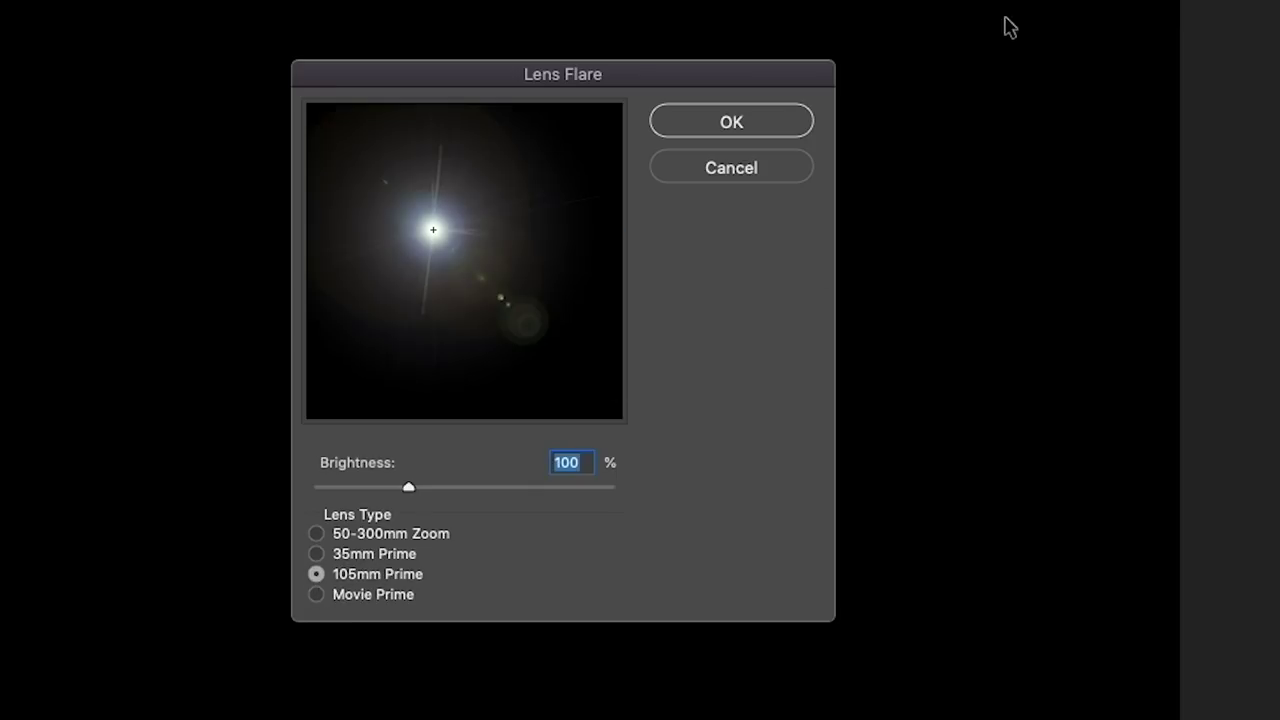
pyautogui.click(715, 130)
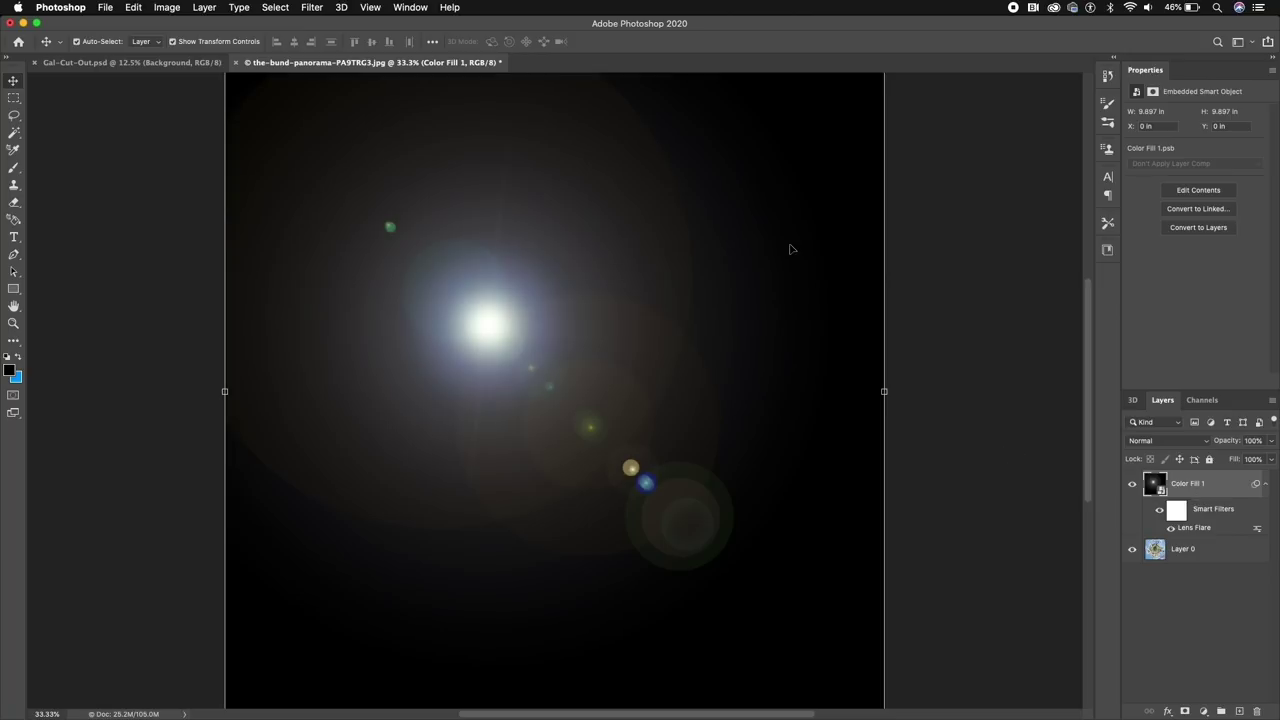
# Set the flare layer's blend mode to Screen and move the flare into the sky at the planet's upper left.
pyautogui.click(1168, 442)
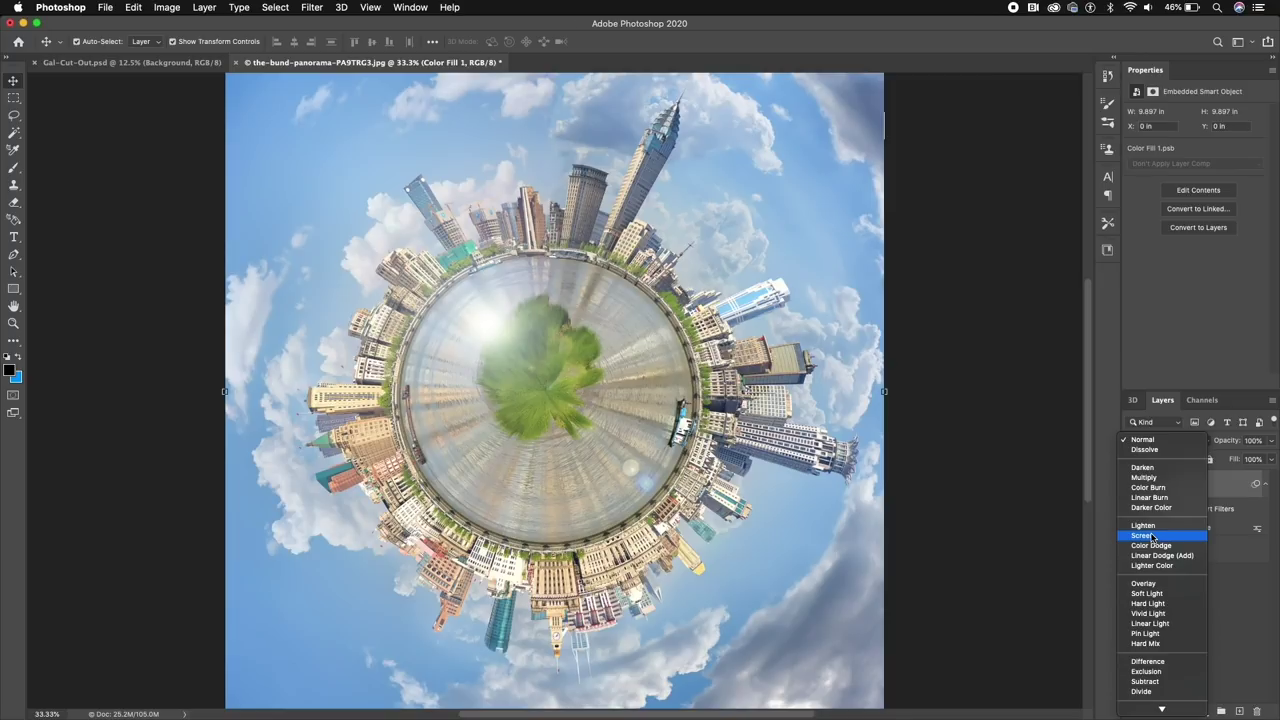
pyautogui.click(1152, 537)
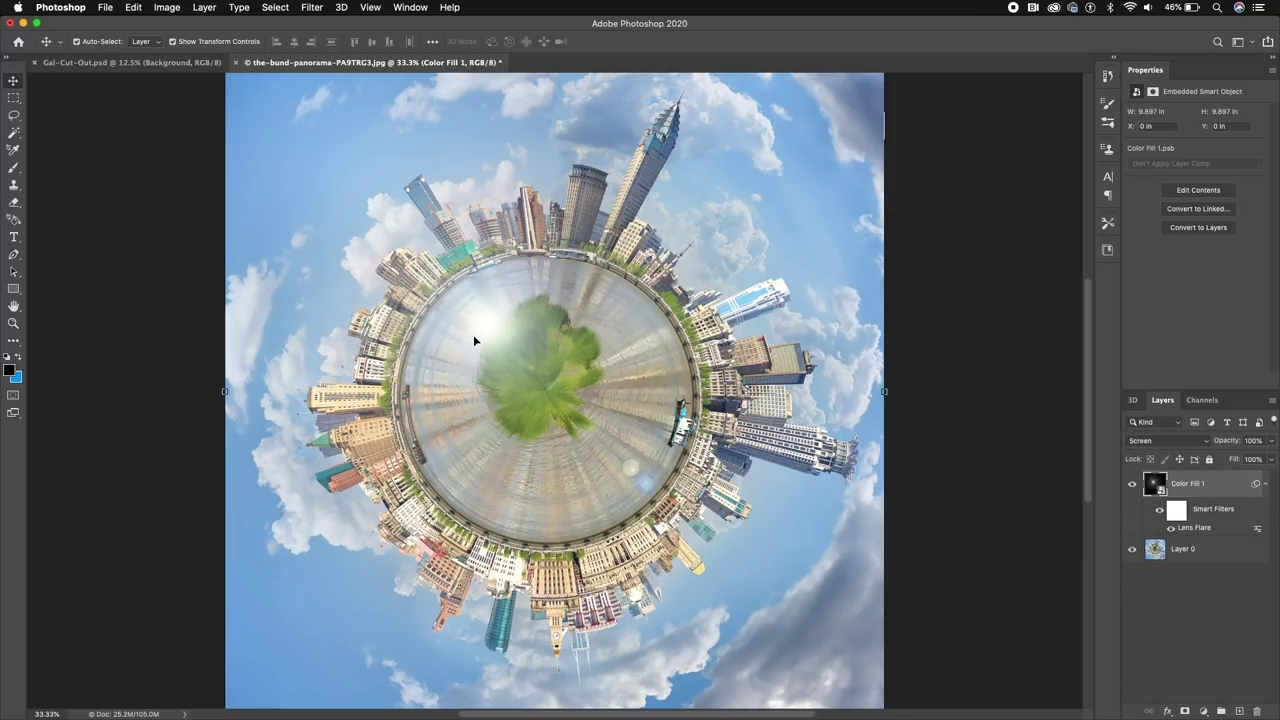
pyautogui.moveTo(486, 323); pyautogui.dragTo(362, 158)
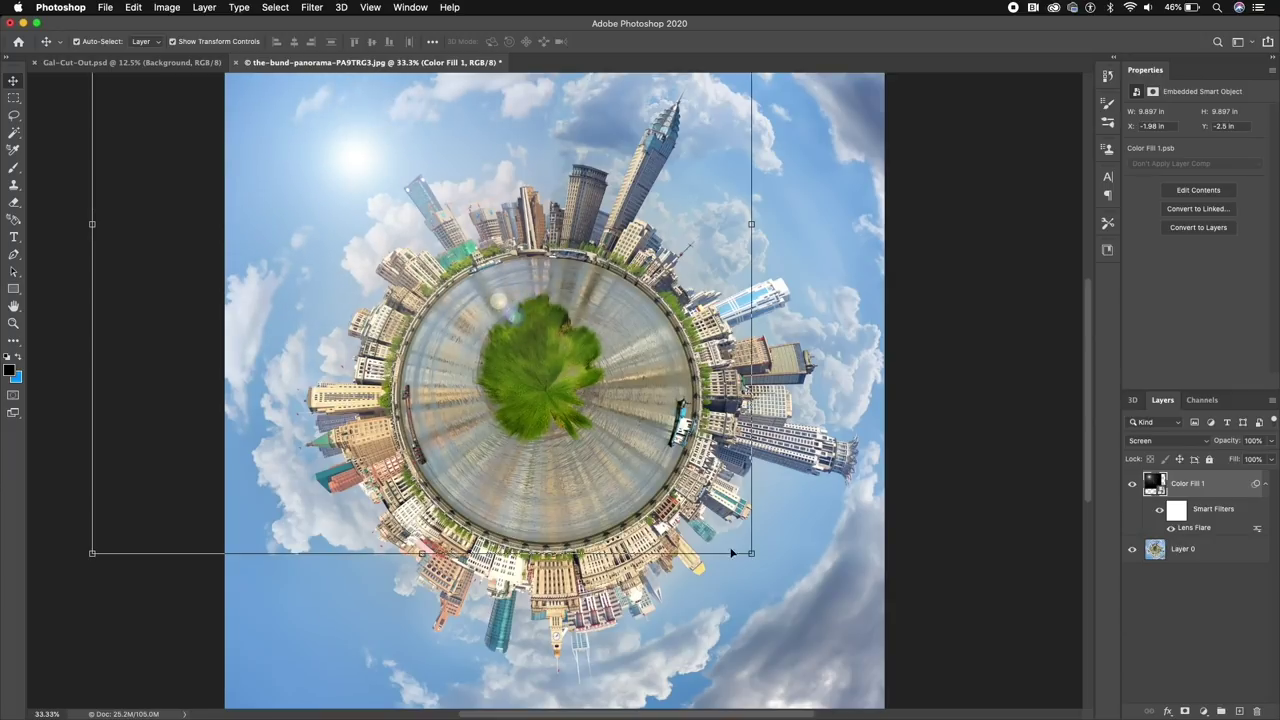
# Suppress the Smart Filters transform notice and rotate the lens flare layer about 9.44° clockwise.
pyautogui.click(763, 586)
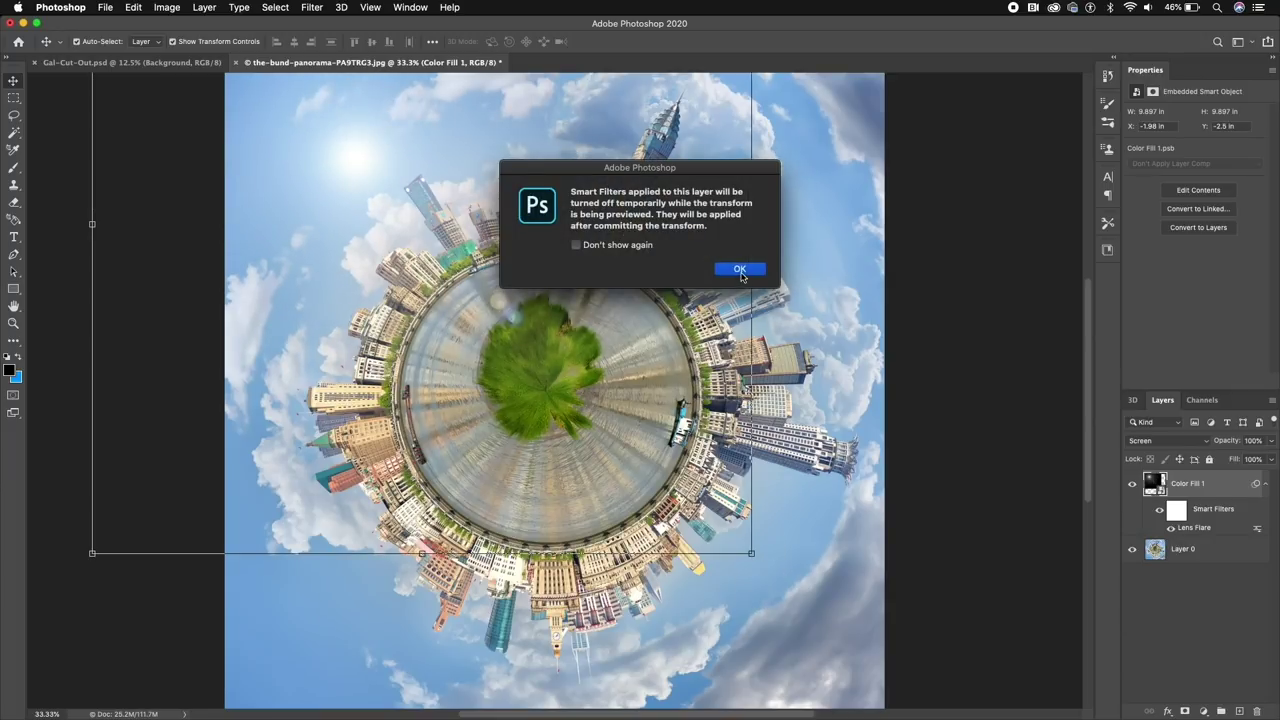
pyautogui.click(576, 246)
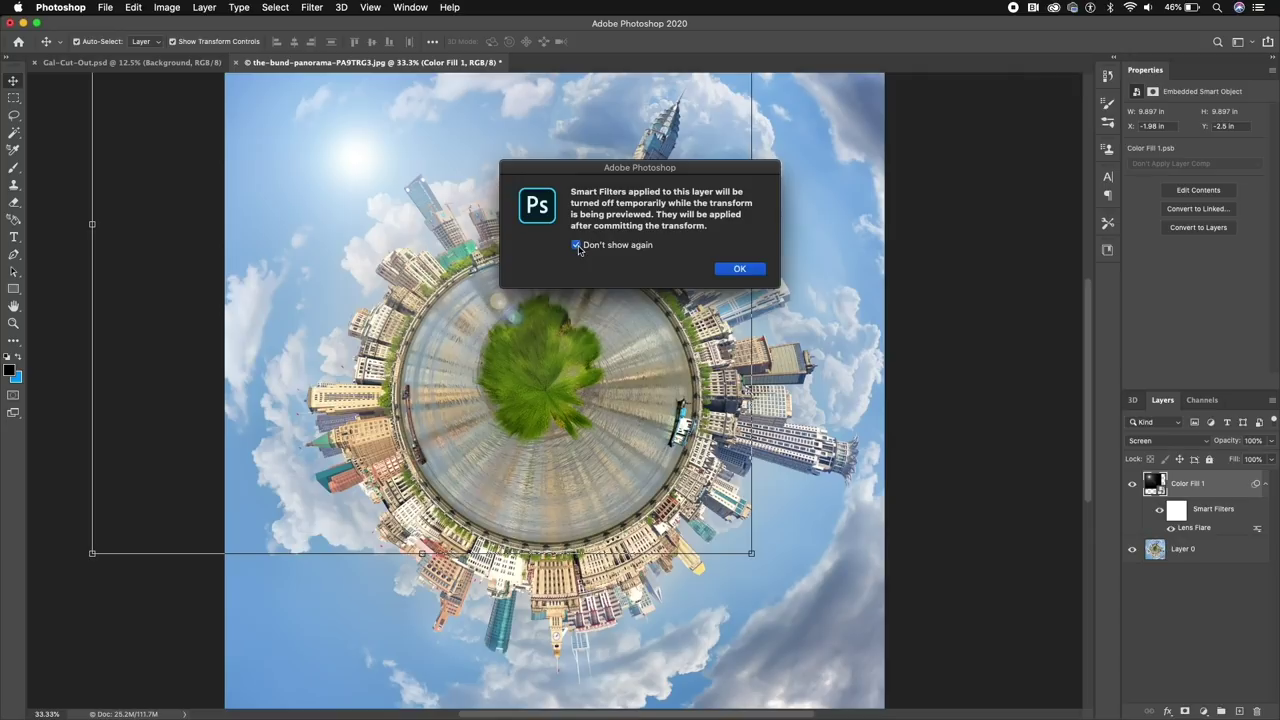
pyautogui.click(740, 270)
pyautogui.moveTo(762, 560); pyautogui.dragTo(714, 627)
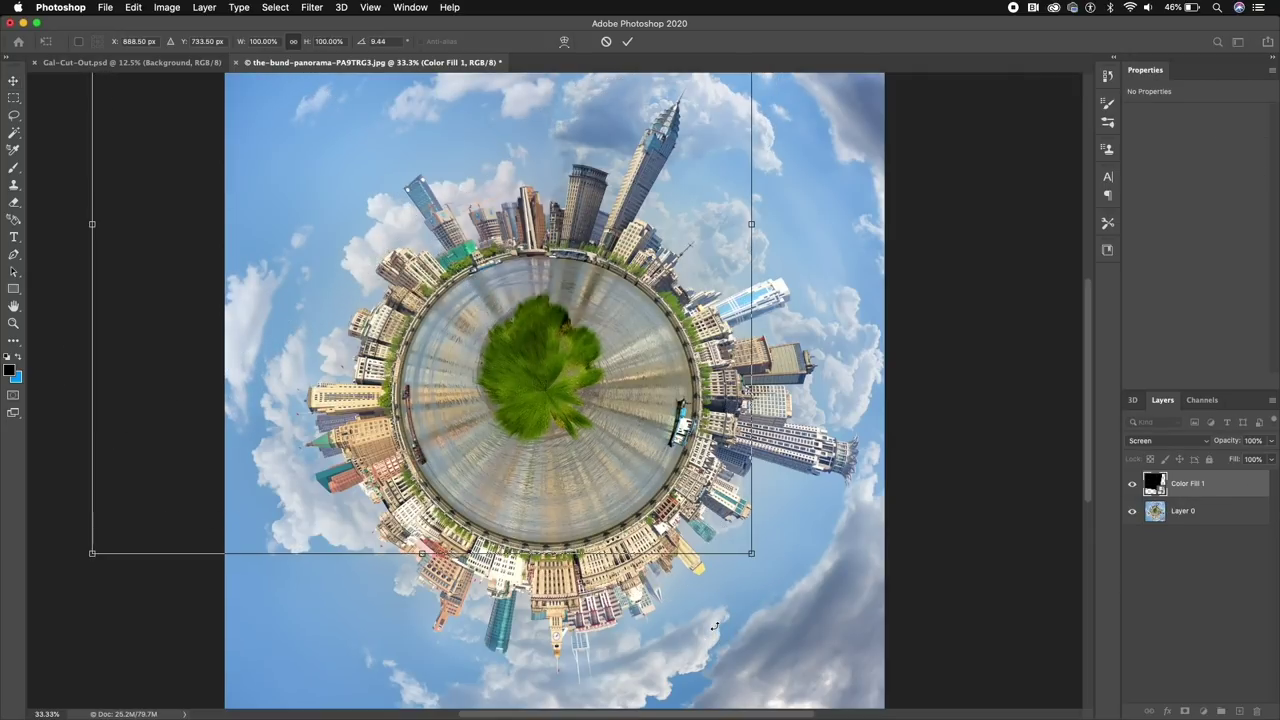
pyautogui.press('Return')
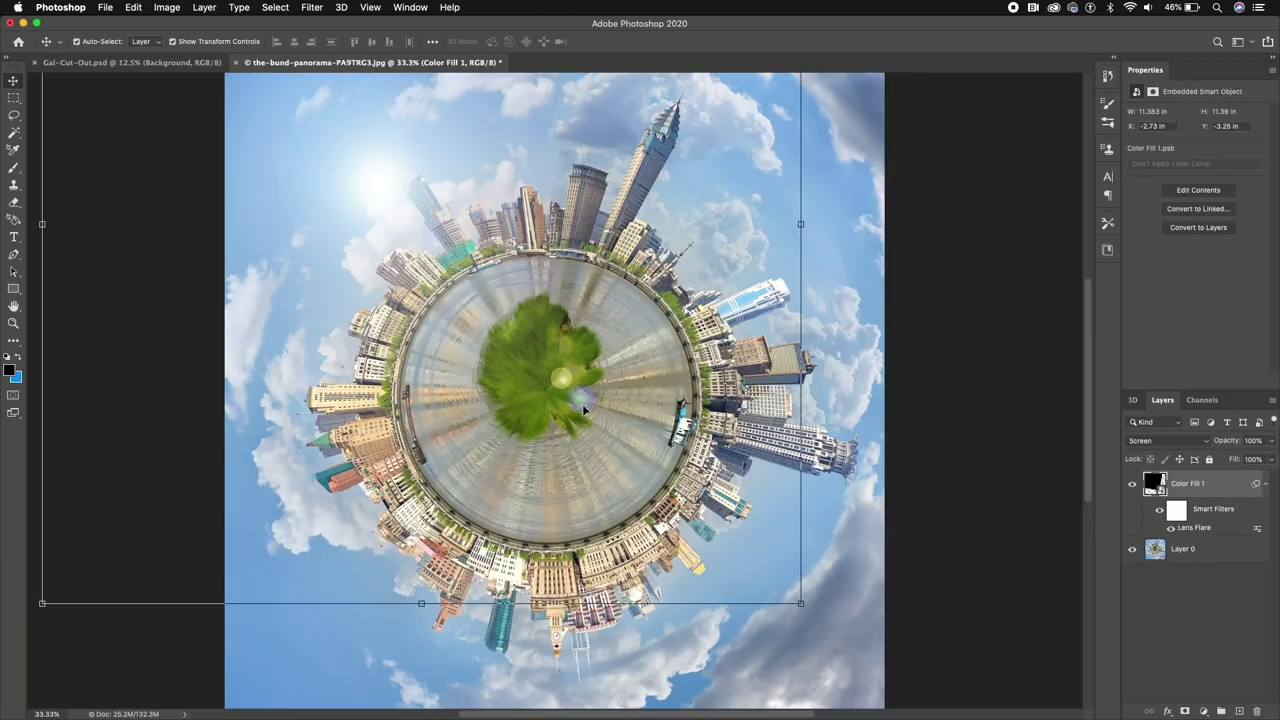
# Rotate the lens flare layer about 9.5° clockwise and enlarge it to about 13.6 by 15.7 in.
pyautogui.hotkey('ctrl', 't')
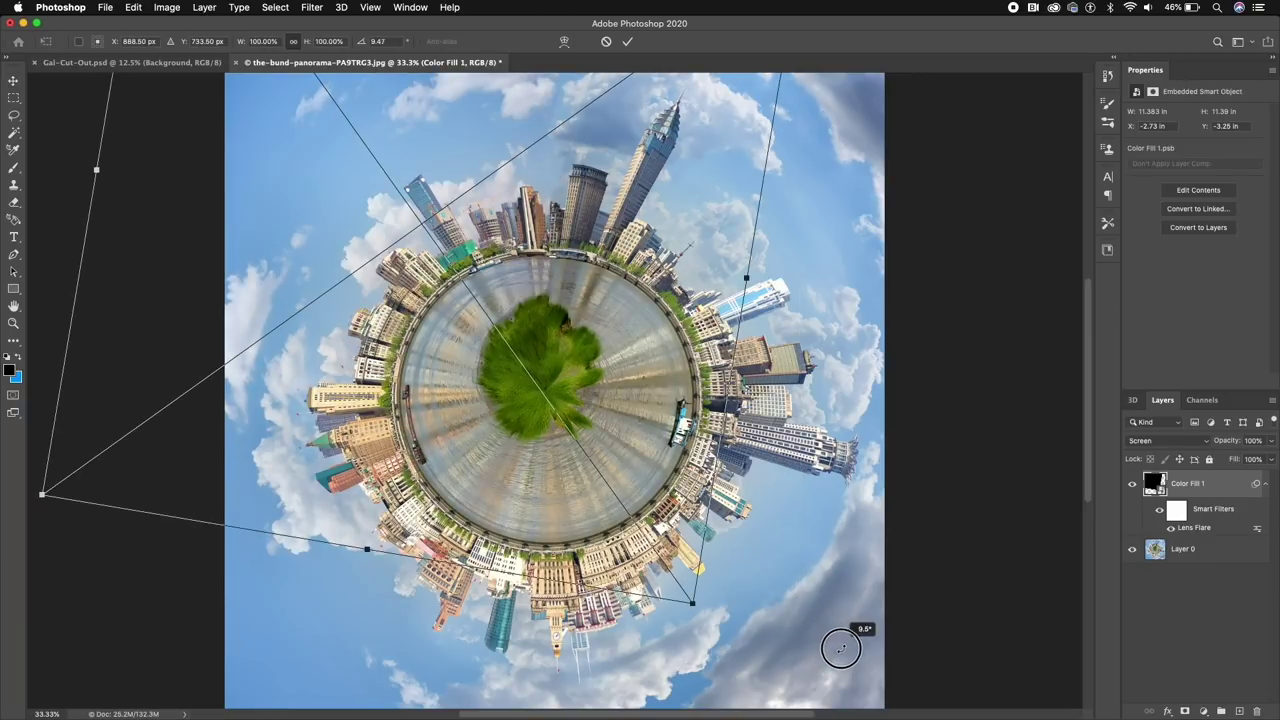
pyautogui.moveTo(690, 600); pyautogui.dragTo(760, 663)
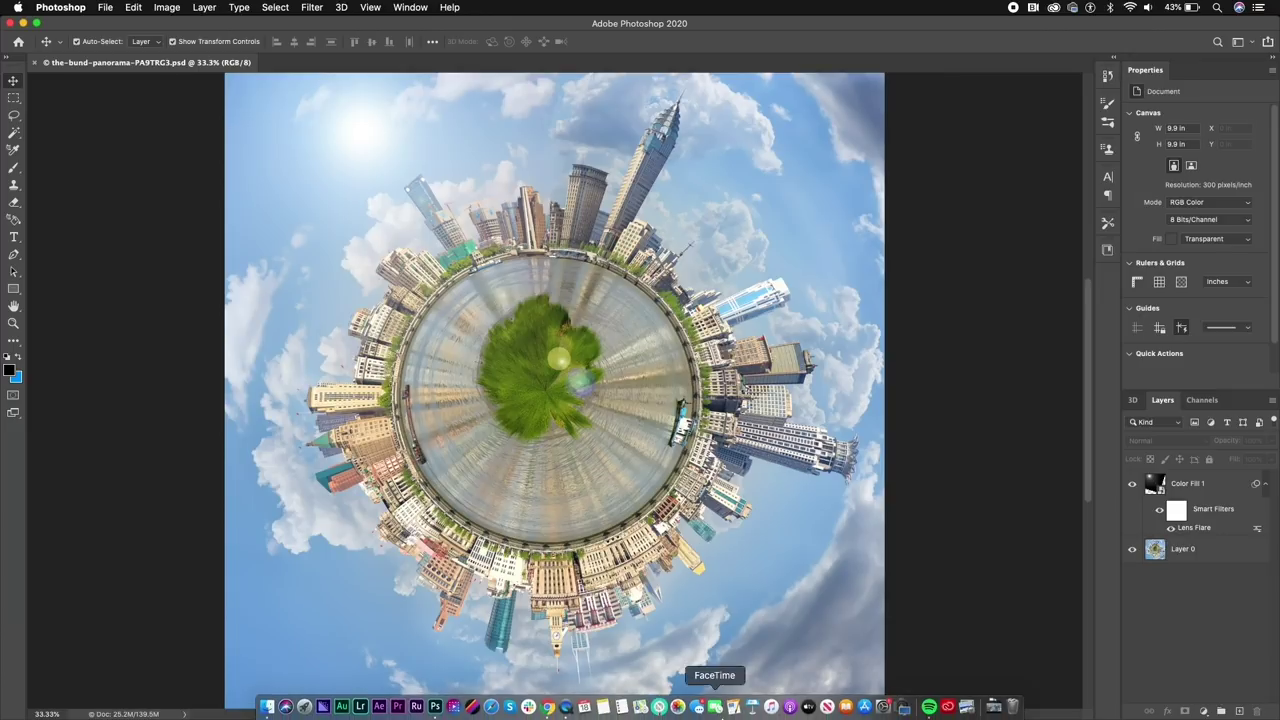
# Open Gal-Cut-Out.psd from the Tiny Planet PS folder and compare the cut-out with its Background layer, leaving the Background hidden.
pyautogui.click(266, 706)
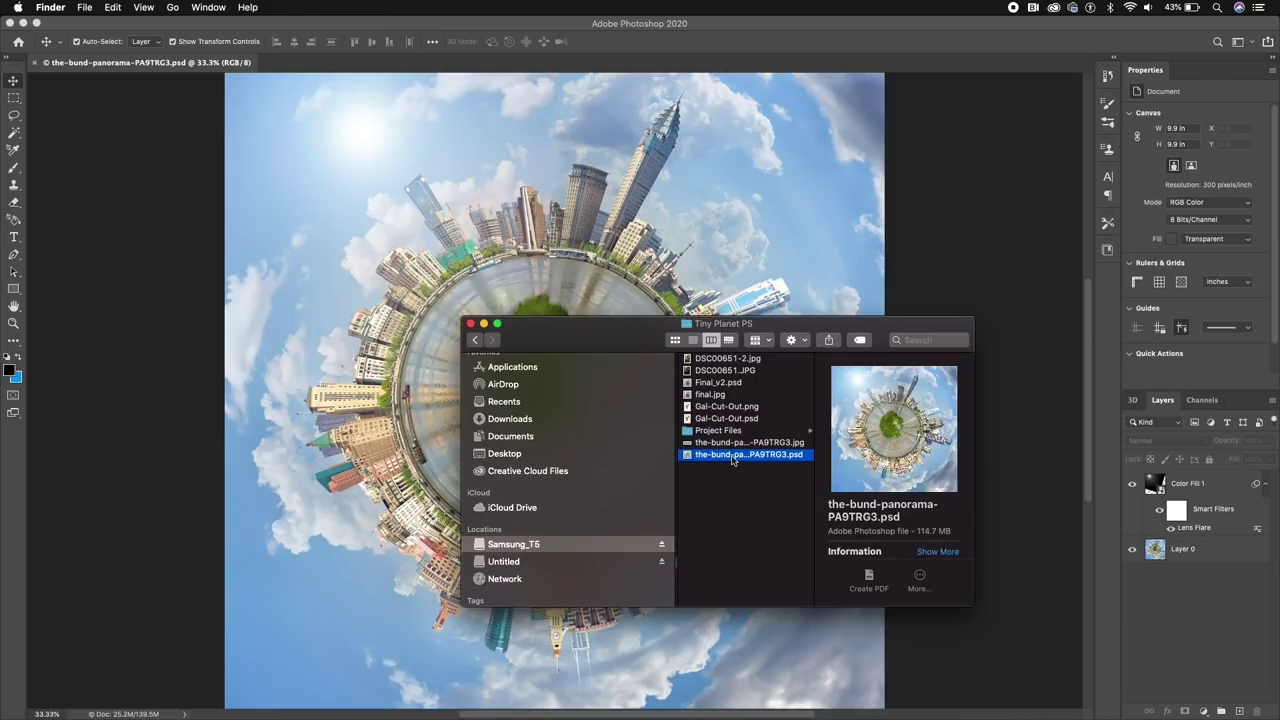
pyautogui.click(724, 418)
pyautogui.doubleClick(721, 418)
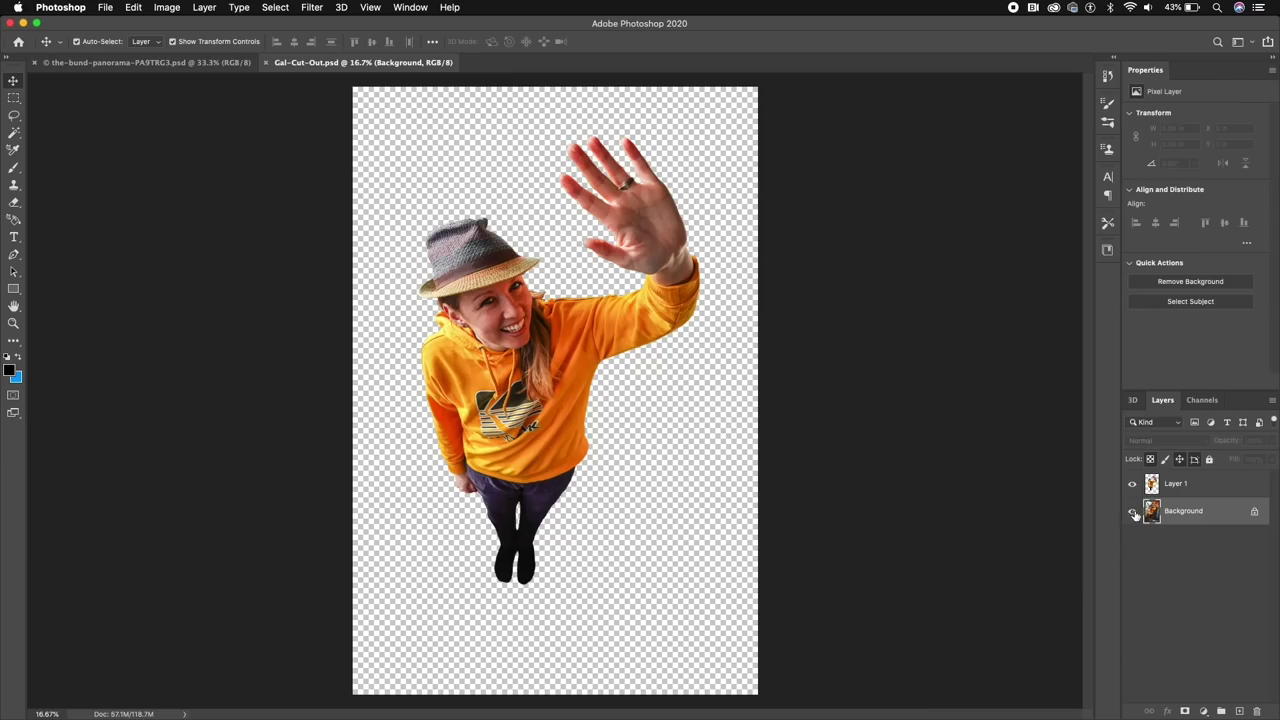
pyautogui.click(1132, 511)
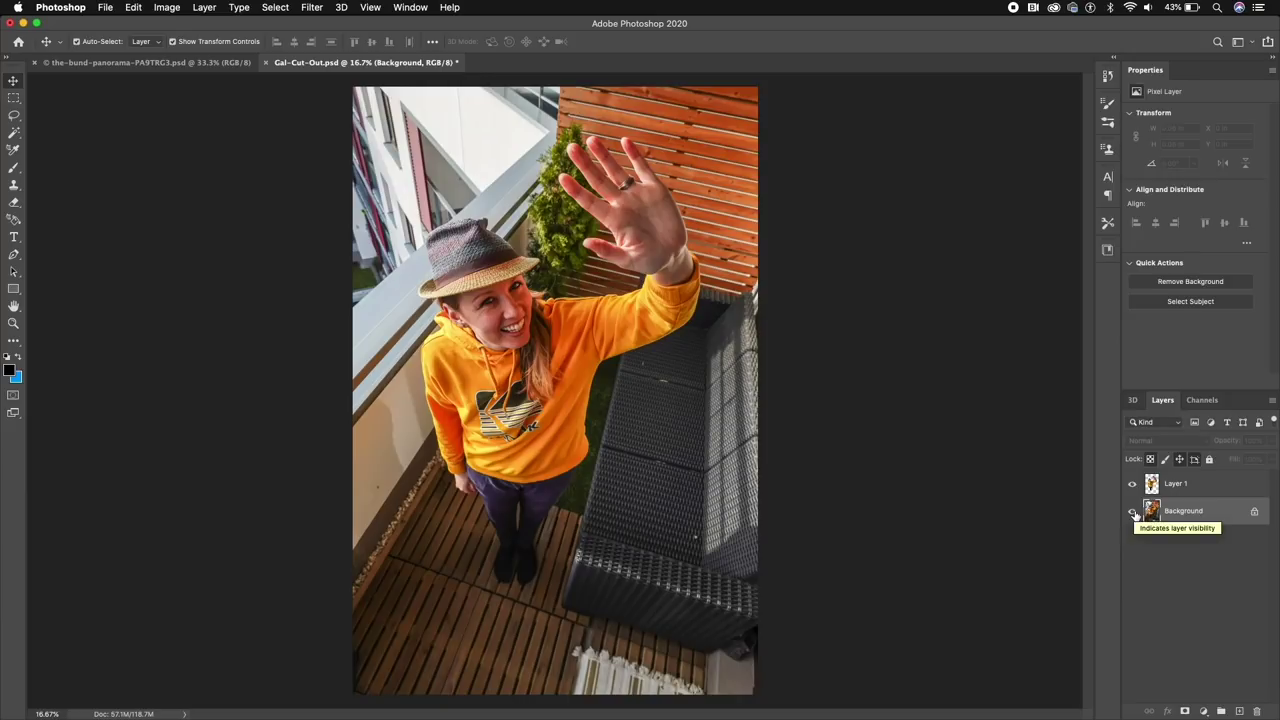
pyautogui.click(1133, 511)
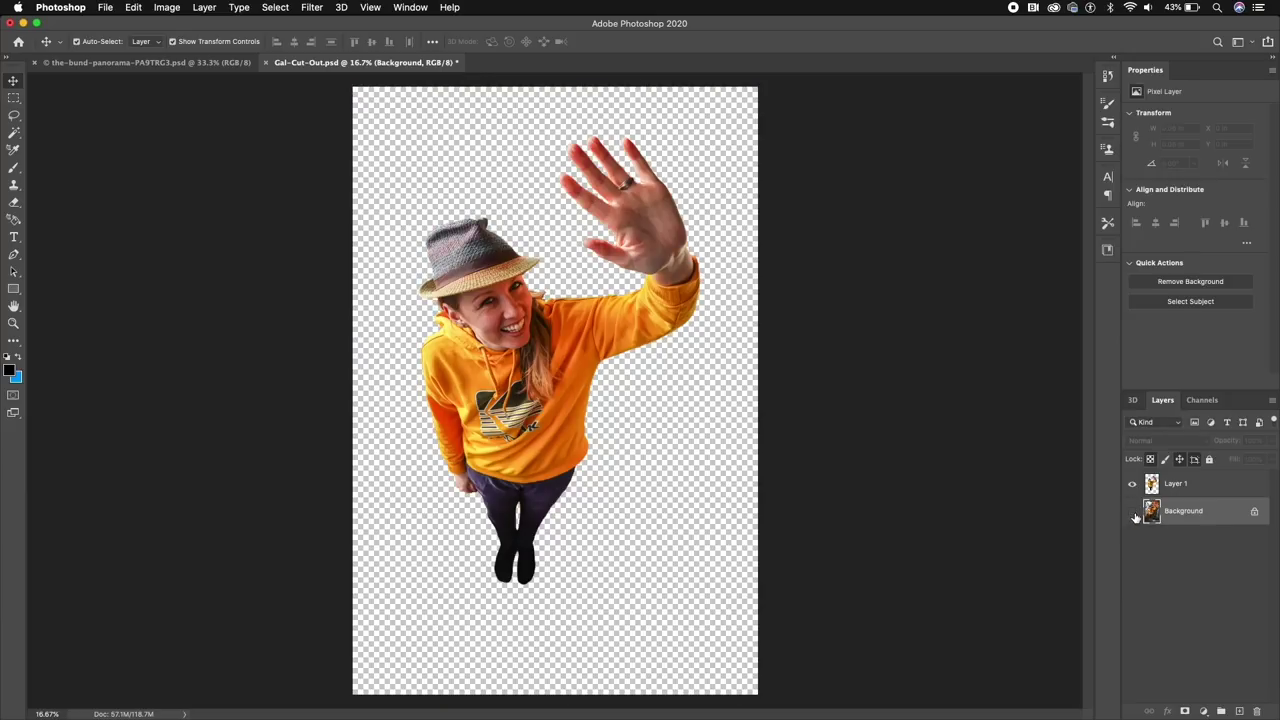
# Bring the waving woman cut-out into the planet document and scale it to about 3.44 by 4.58 in, with her feet on the grass.
pyautogui.moveTo(484, 286); pyautogui.dragTo(635, 167)
pyautogui.moveTo(1039, 606); pyautogui.dragTo(653, 343)
pyautogui.moveTo(660, 223); pyautogui.dragTo(724, 383)
pyautogui.moveTo(841, 418); pyautogui.dragTo(671, 171)
pyautogui.moveTo(495, 104); pyautogui.dragTo(520, 326)
pyautogui.press('Return')
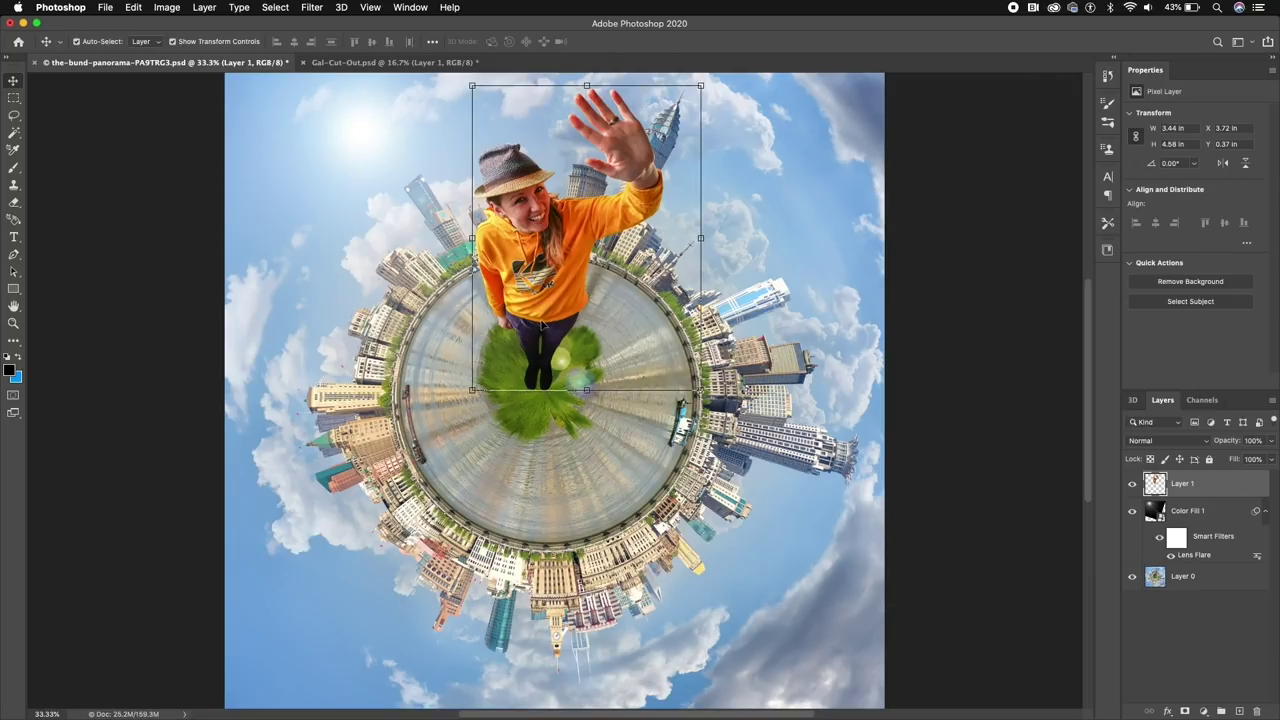
# Move the waving woman's layer directly below the lens flare layer in the stack.
pyautogui.click(1174, 487)
pyautogui.moveTo(1174, 487); pyautogui.dragTo(1166, 550)
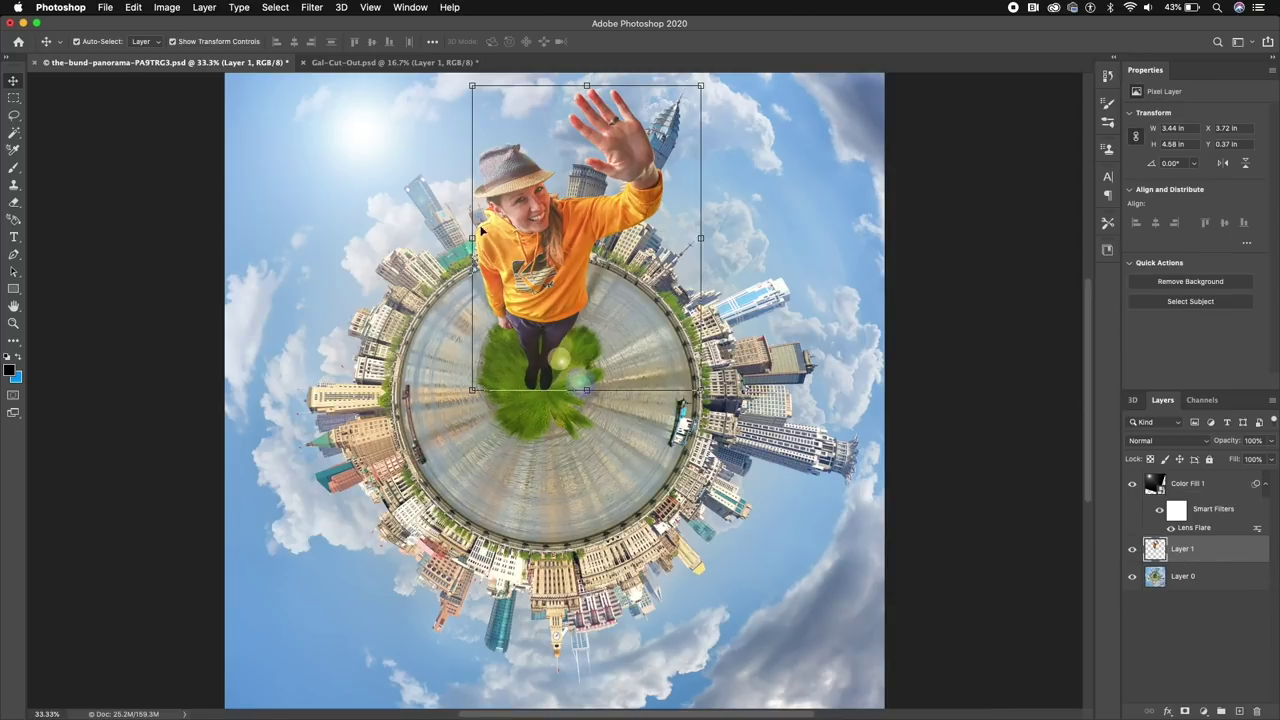
pyautogui.click(783, 274)
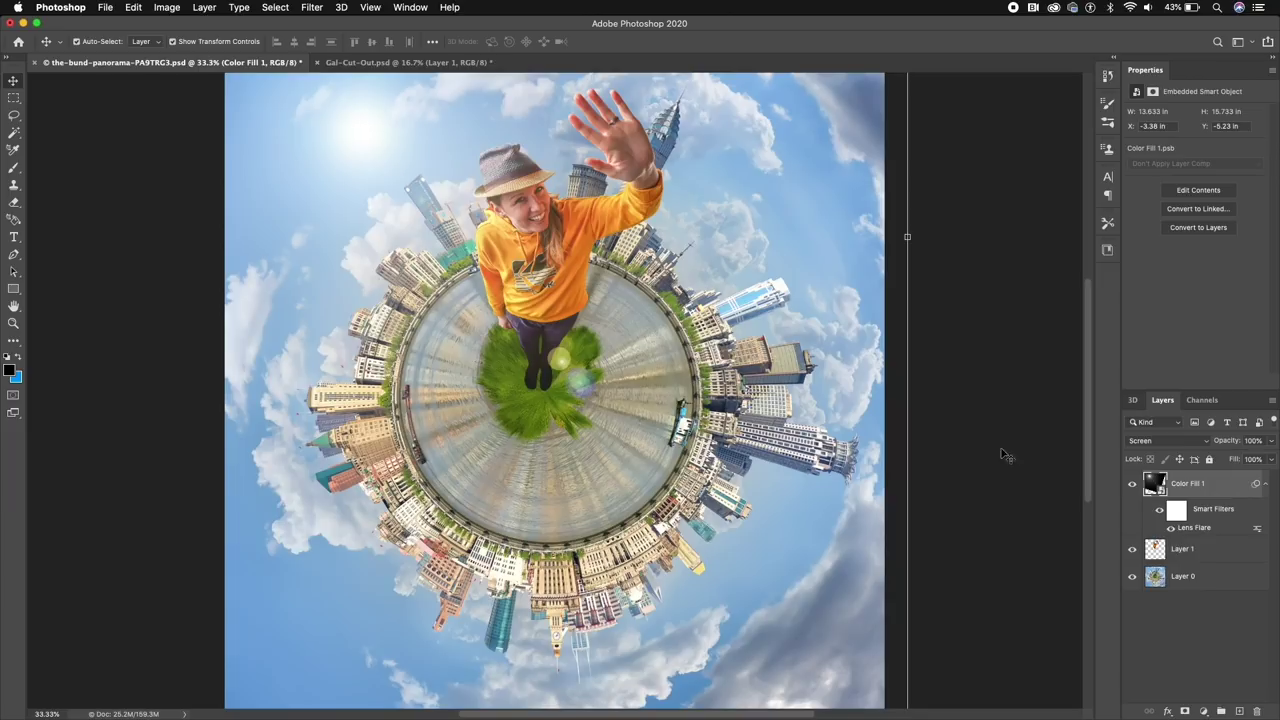
# Duplicate the waving woman's layer within the same document.
pyautogui.click(1190, 554)
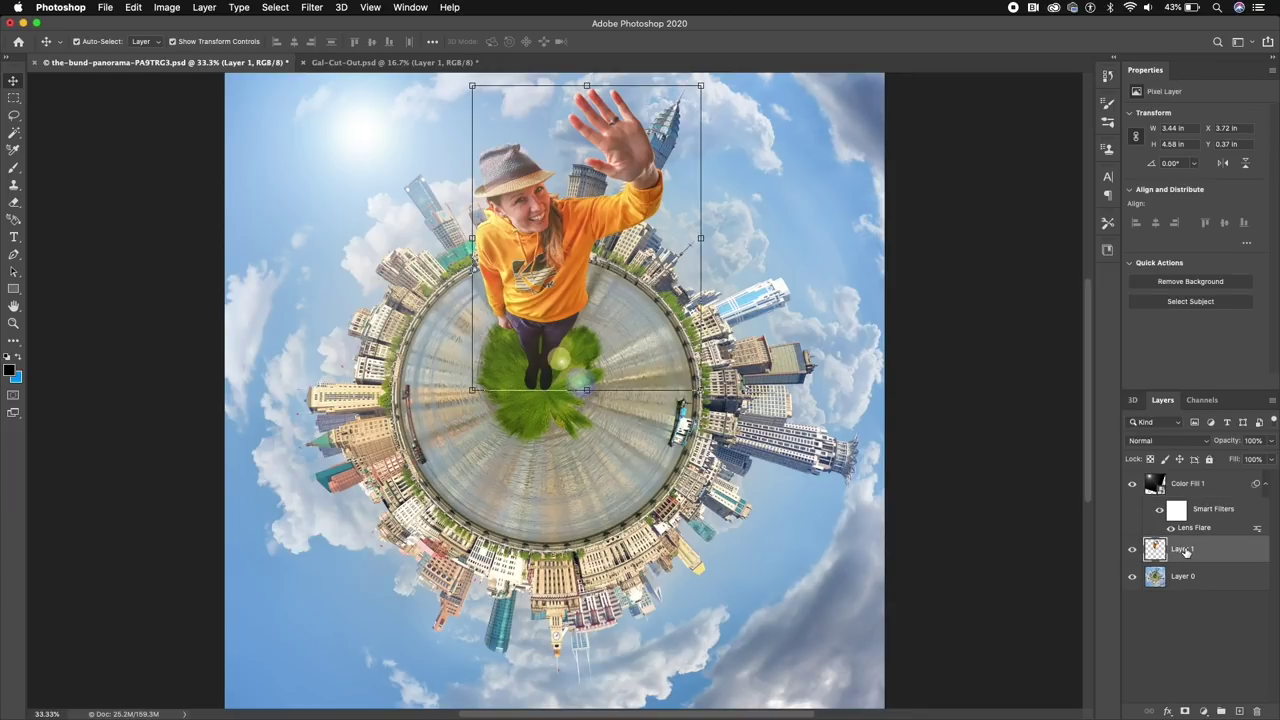
pyautogui.rightClick(1185, 552)
pyautogui.click(1040, 205)
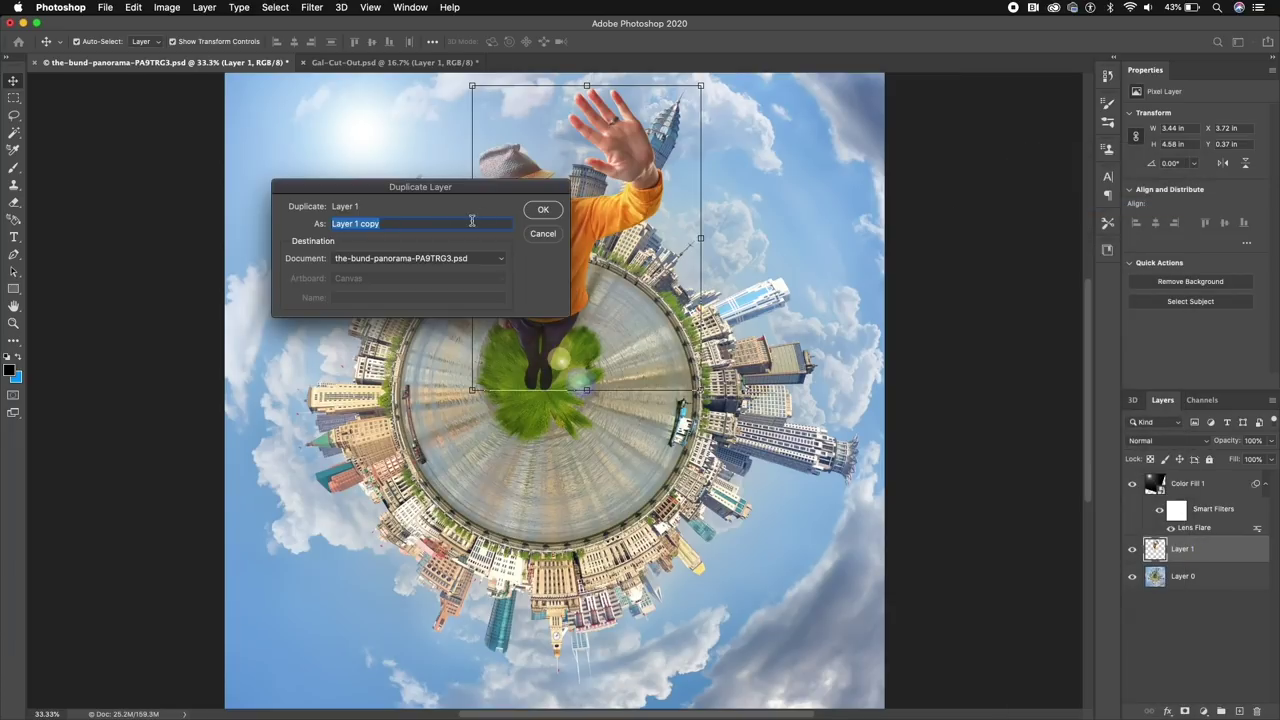
pyautogui.click(548, 212)
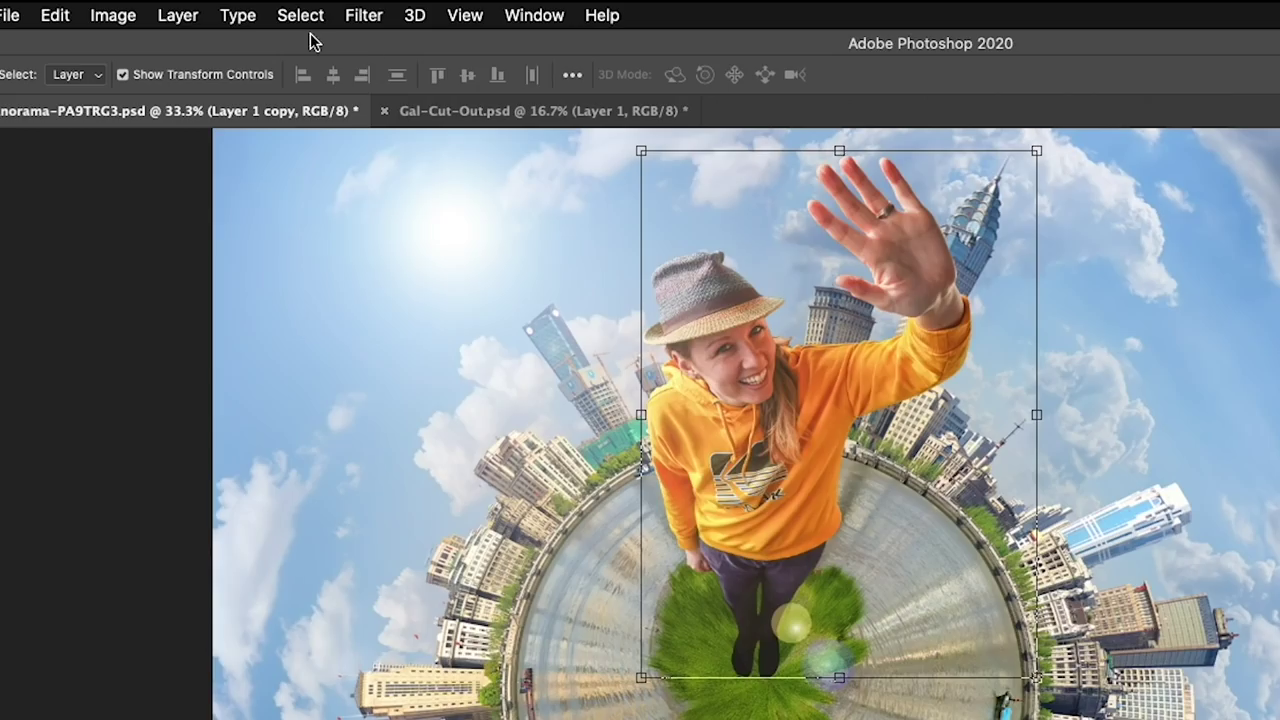
# Darken the duplicated woman to a black silhouette with an Exposure adjustment.
pyautogui.click(169, 8)
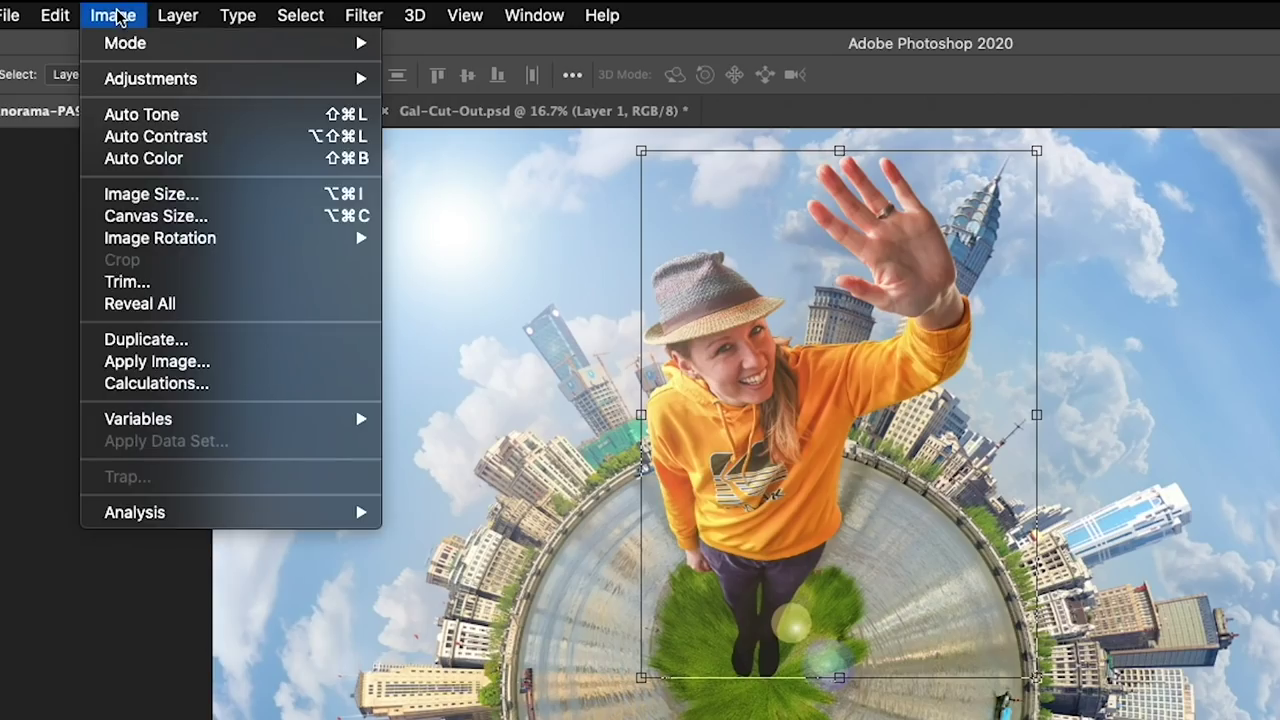
pyautogui.moveTo(136, 78)
pyautogui.click(495, 146)
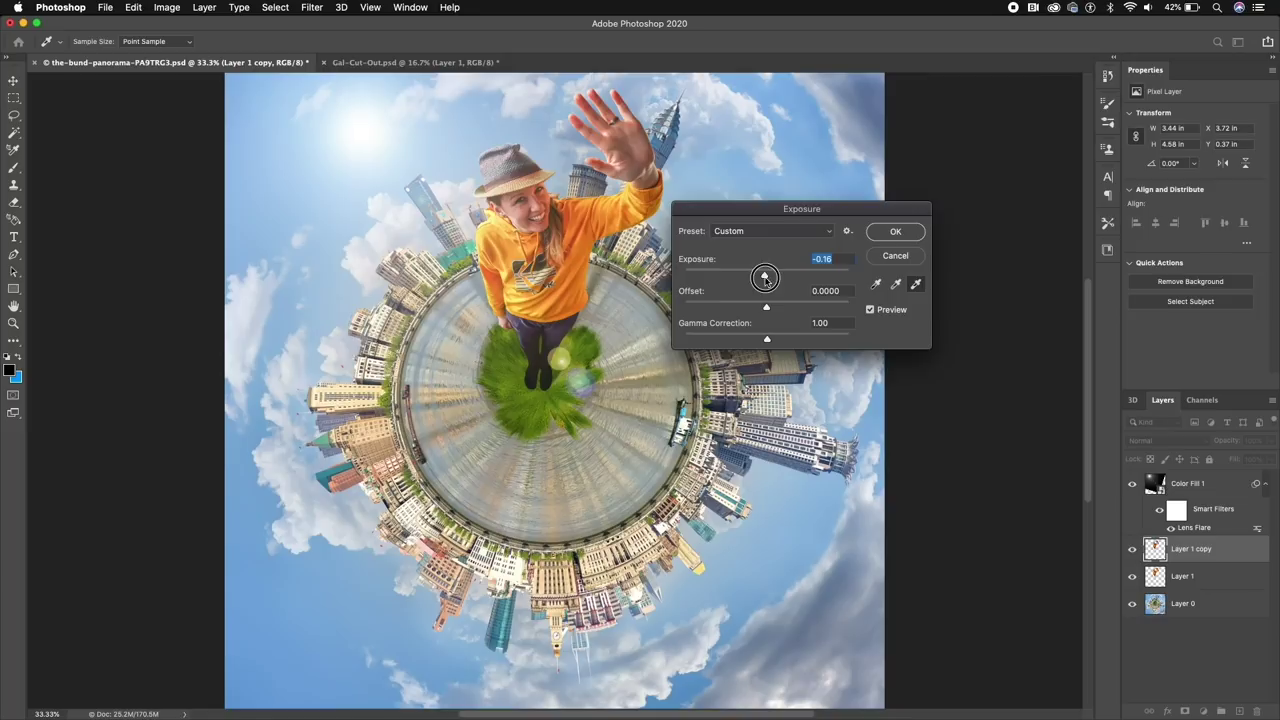
pyautogui.moveTo(766, 276); pyautogui.dragTo(603, 244)
pyautogui.click(897, 233)
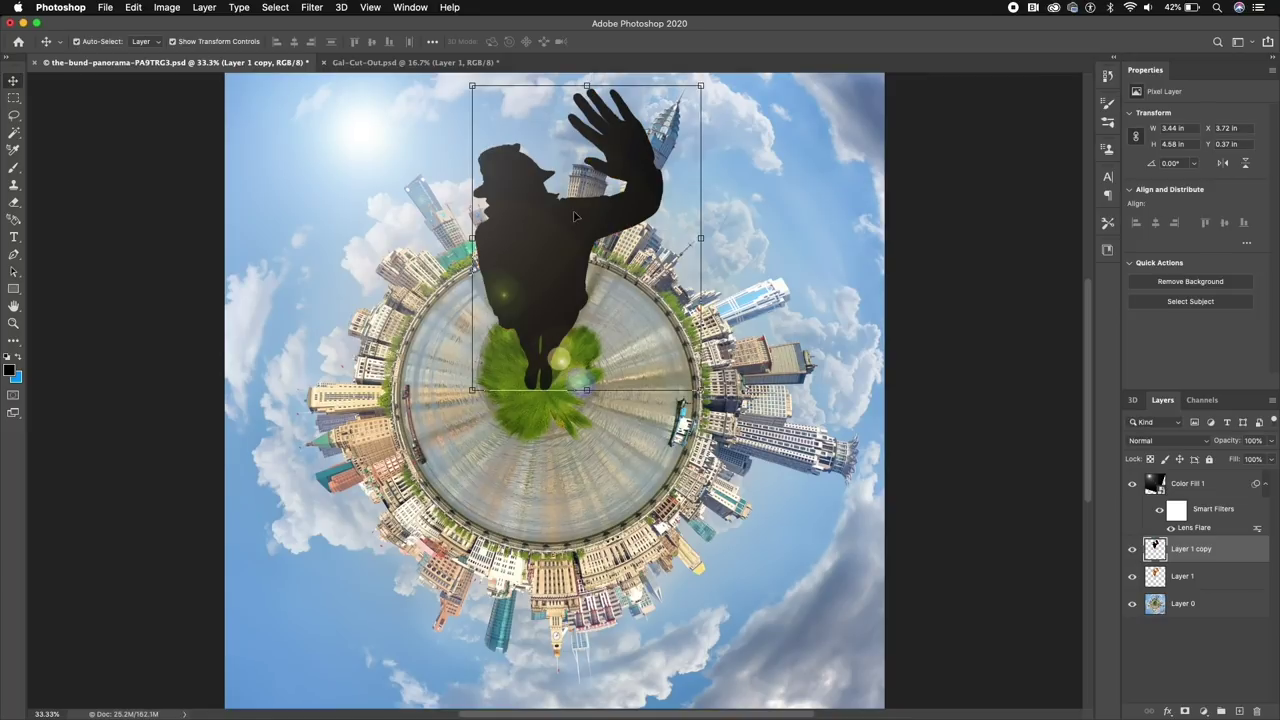
# Lock the Color Fill 1 lens flare layer and select the silhouette layer, Layer 1 copy.
pyautogui.moveTo(543, 214); pyautogui.dragTo(575, 272)
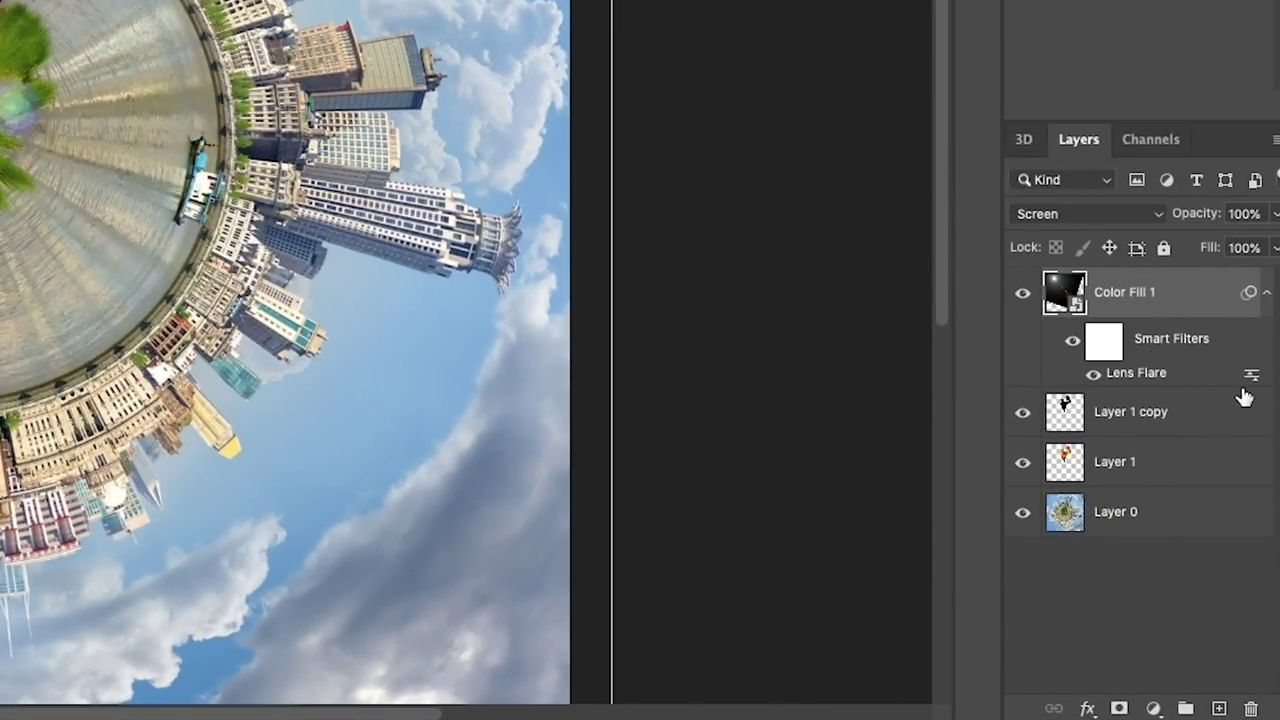
pyautogui.click(1164, 250)
pyautogui.click(1148, 425)
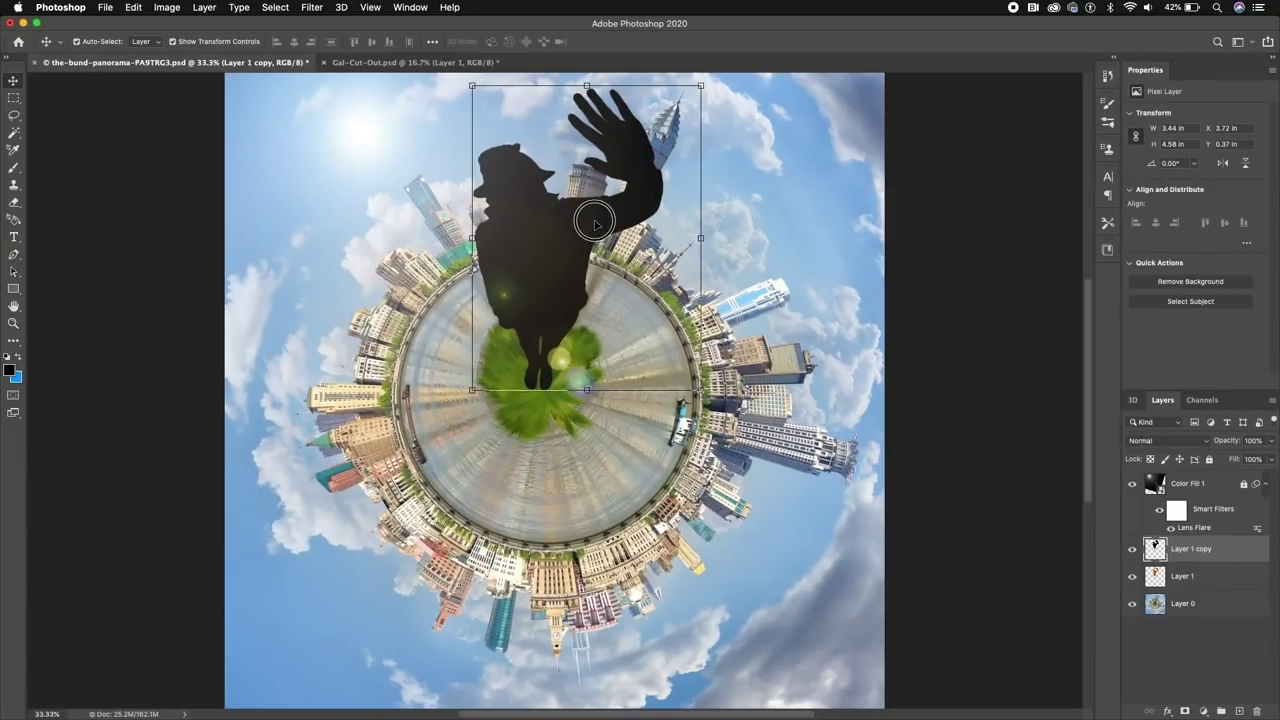
# Rotate the silhouette about 158.83° and place it below the woman so its feet meet hers.
pyautogui.moveTo(594, 222); pyautogui.dragTo(600, 336)
pyautogui.click(719, 192)
pyautogui.moveTo(719, 192); pyautogui.dragTo(537, 556)
pyautogui.moveTo(605, 360); pyautogui.dragTo(607, 531)
pyautogui.click(612, 544)
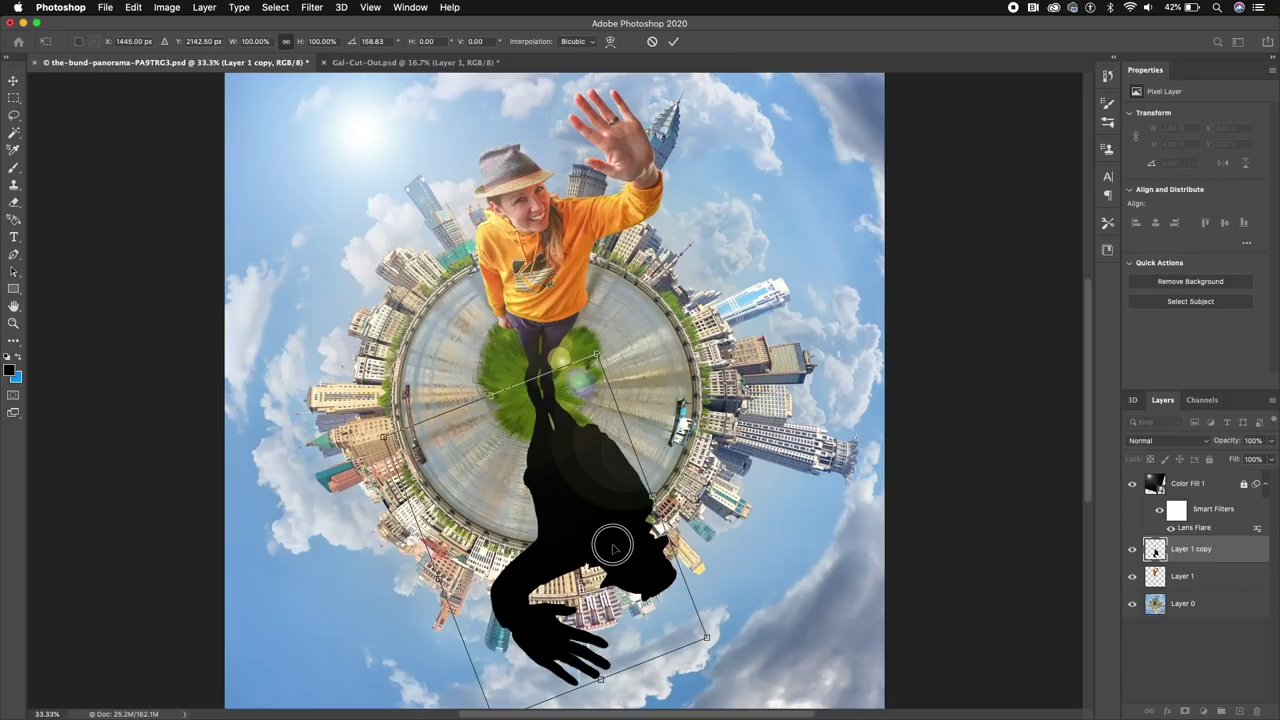
# Narrow, stretch and skew the silhouette into a long cast shadow about 3.15 in wide and 8.05 in high.
pyautogui.moveTo(658, 496); pyautogui.dragTo(607, 538)
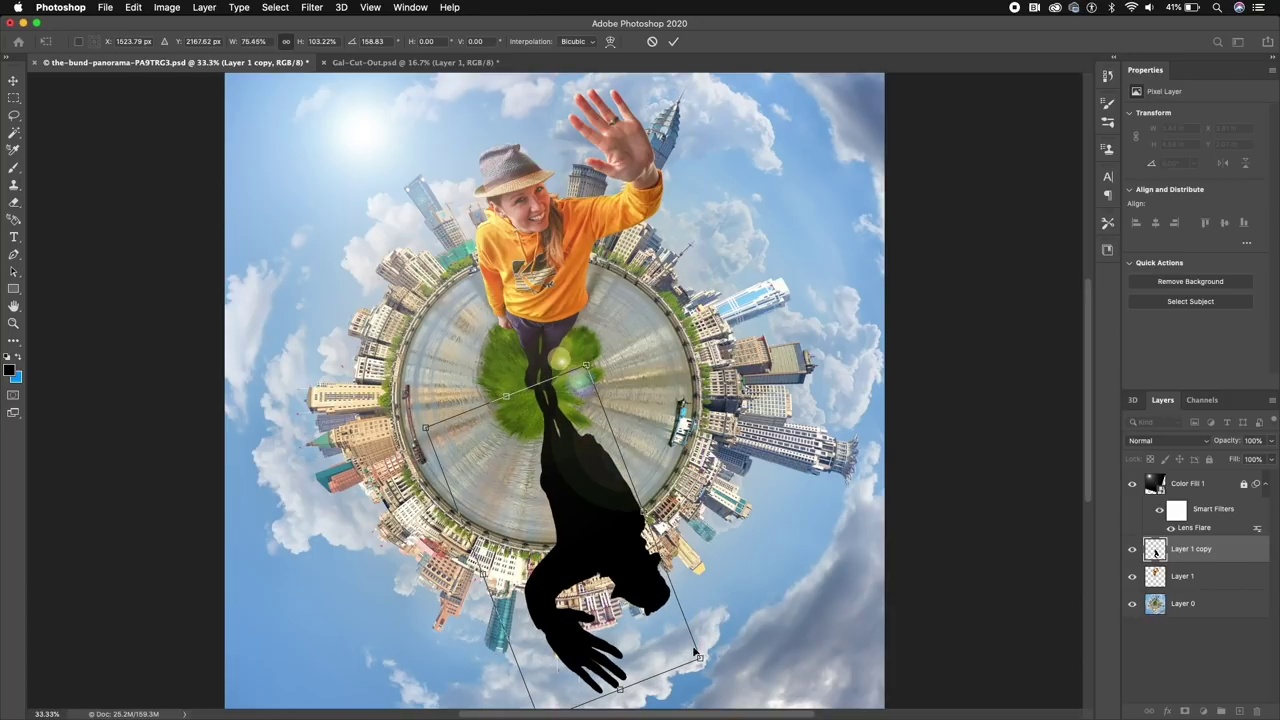
pyautogui.moveTo(702, 660); pyautogui.dragTo(810, 697)
pyautogui.moveTo(748, 464); pyautogui.dragTo(623, 480)
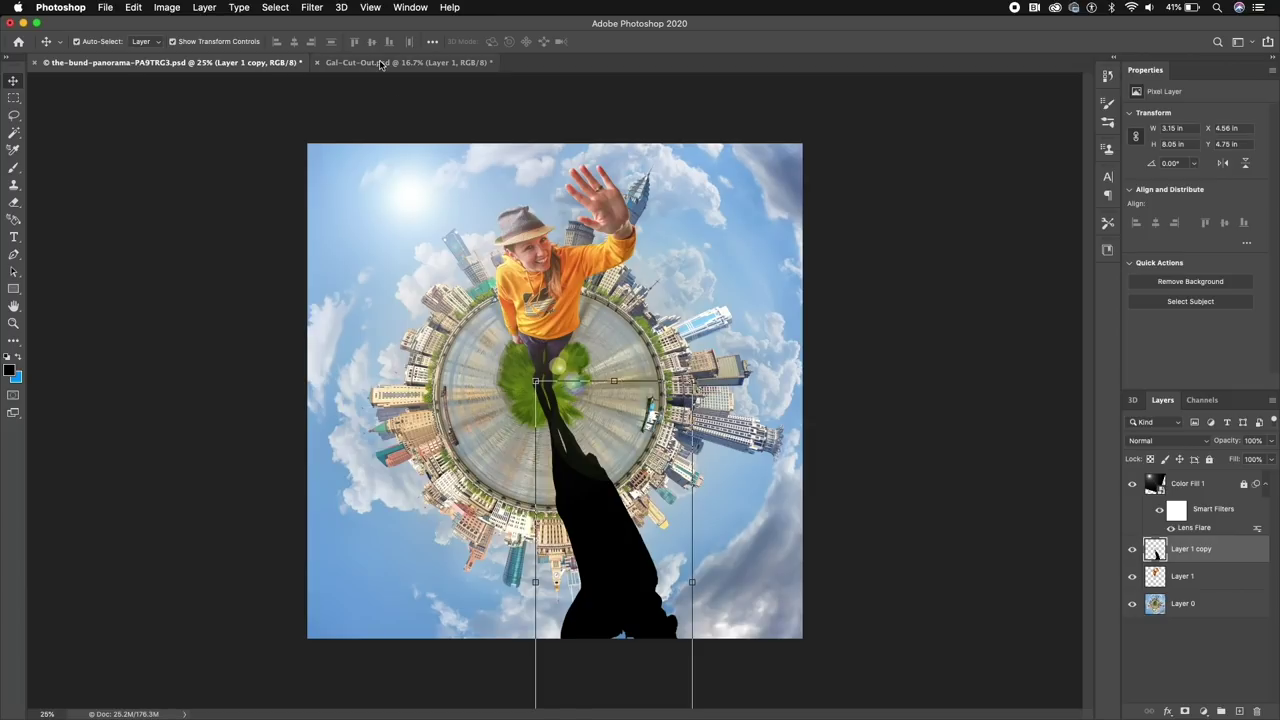
# Soften the shadow with a Gaussian Blur of 6.4 pixels radius.
pyautogui.click(314, 8)
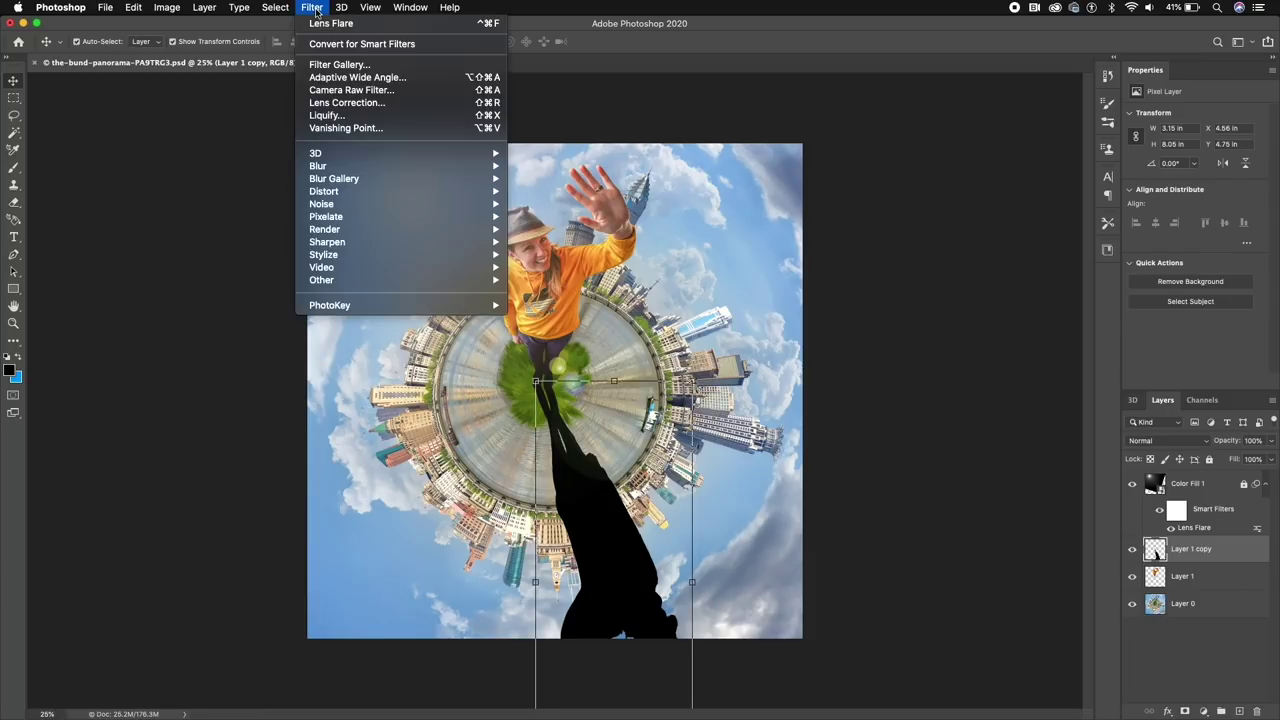
pyautogui.moveTo(356, 167)
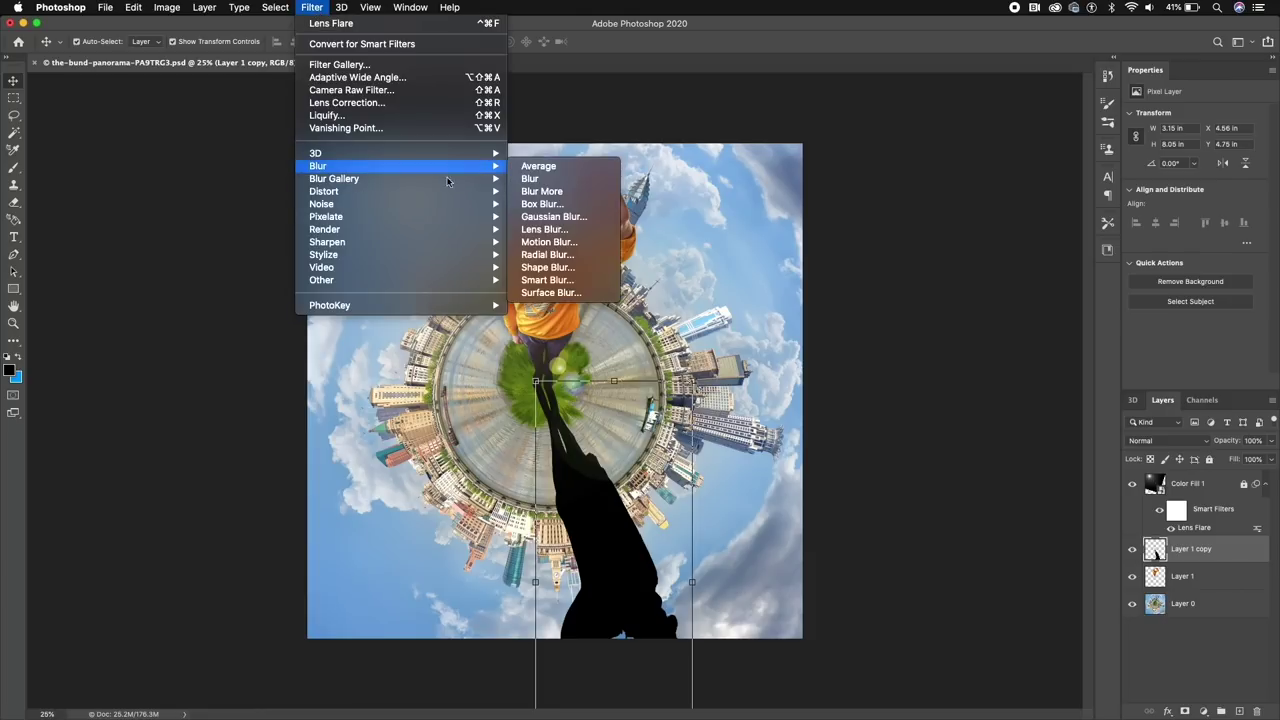
pyautogui.click(550, 217)
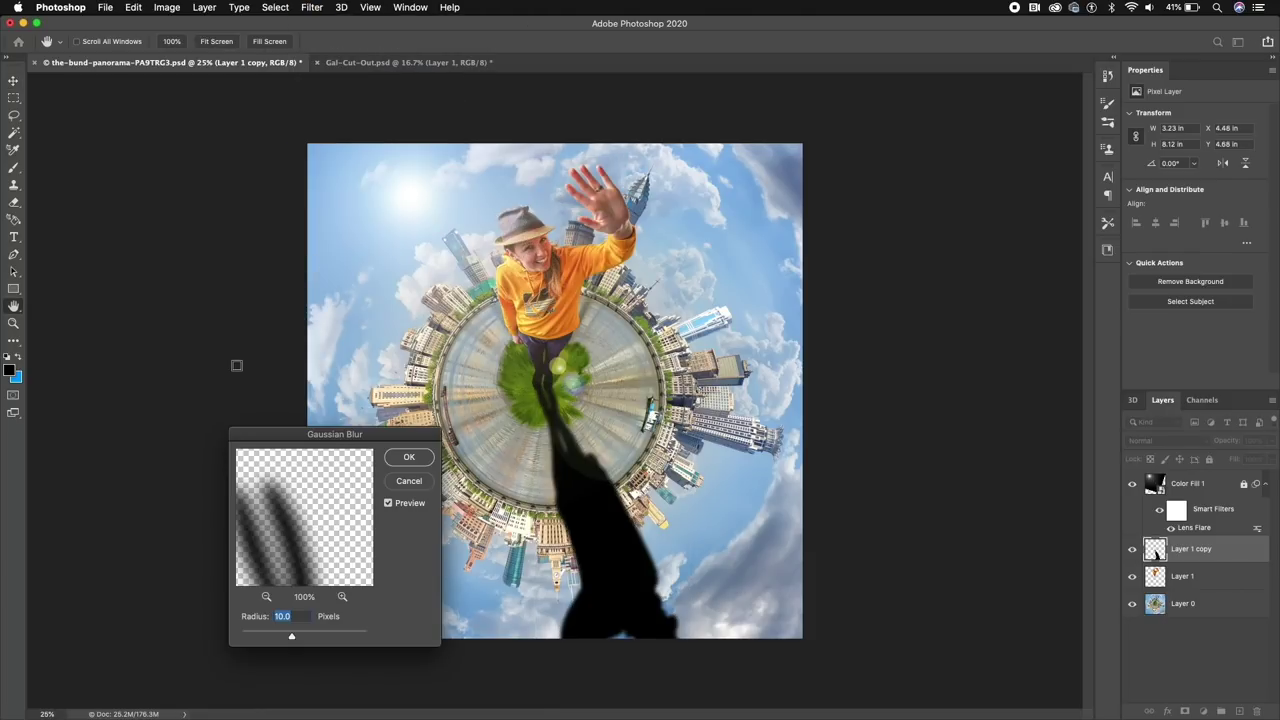
pyautogui.moveTo(290, 638); pyautogui.dragTo(280, 637)
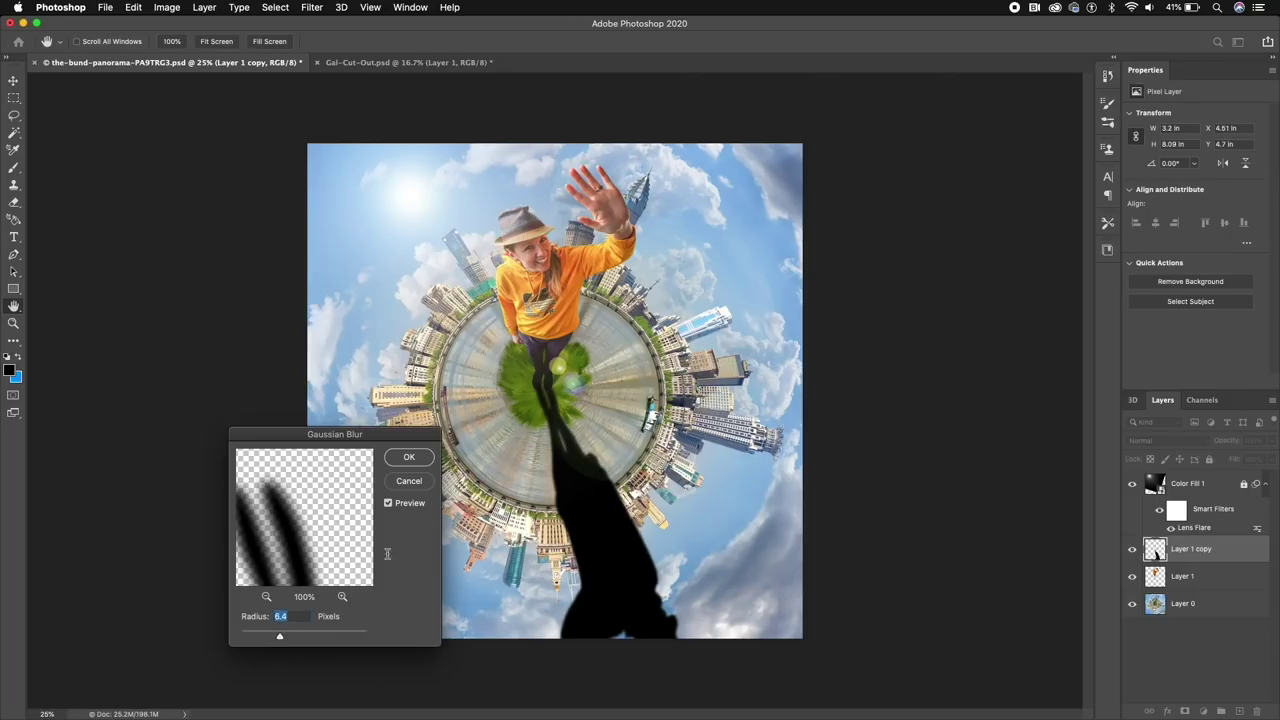
pyautogui.click(405, 463)
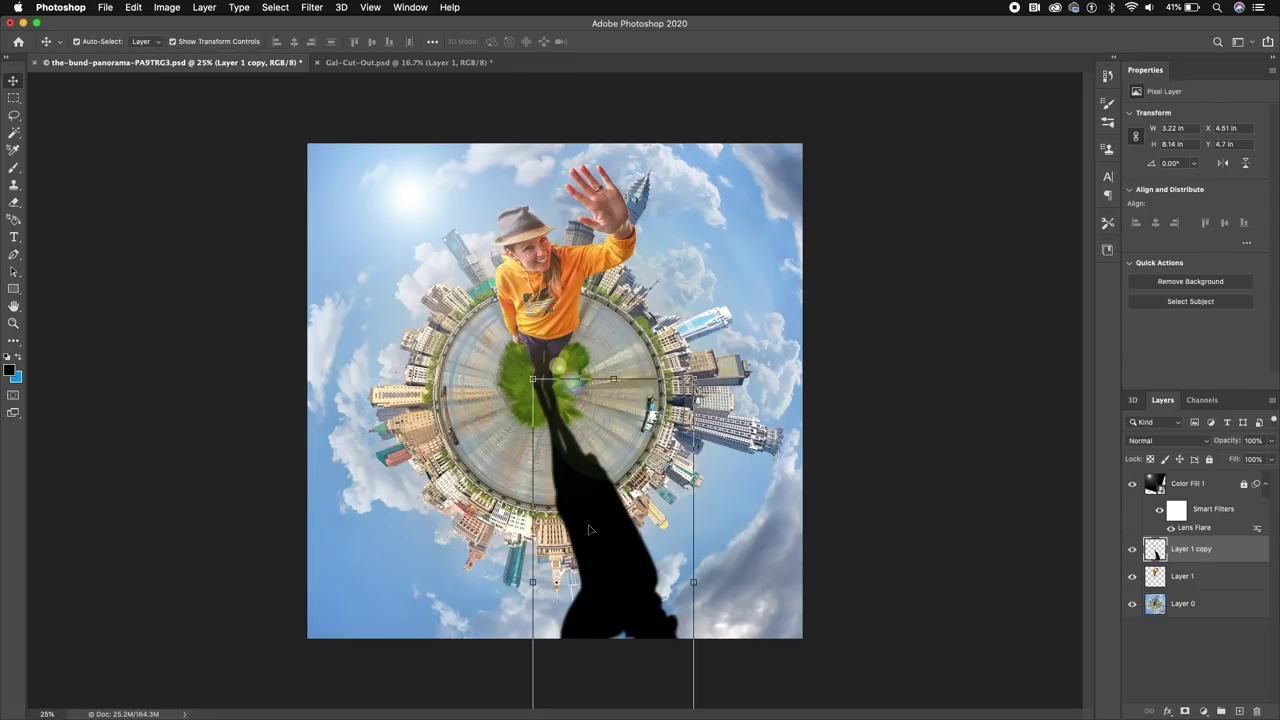
# Try the Linear Burn blend mode with 57% fill on the shadow layer and compare it with Normal.
pyautogui.click(1163, 443)
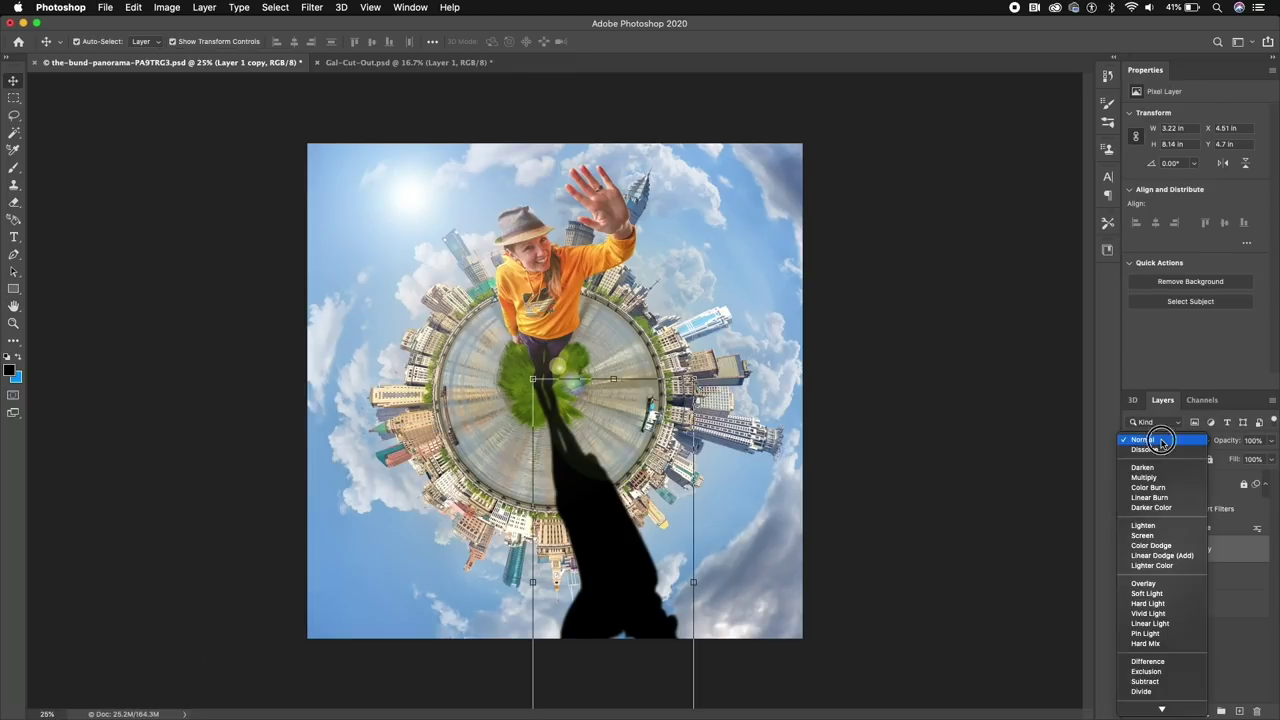
pyautogui.click(1162, 498)
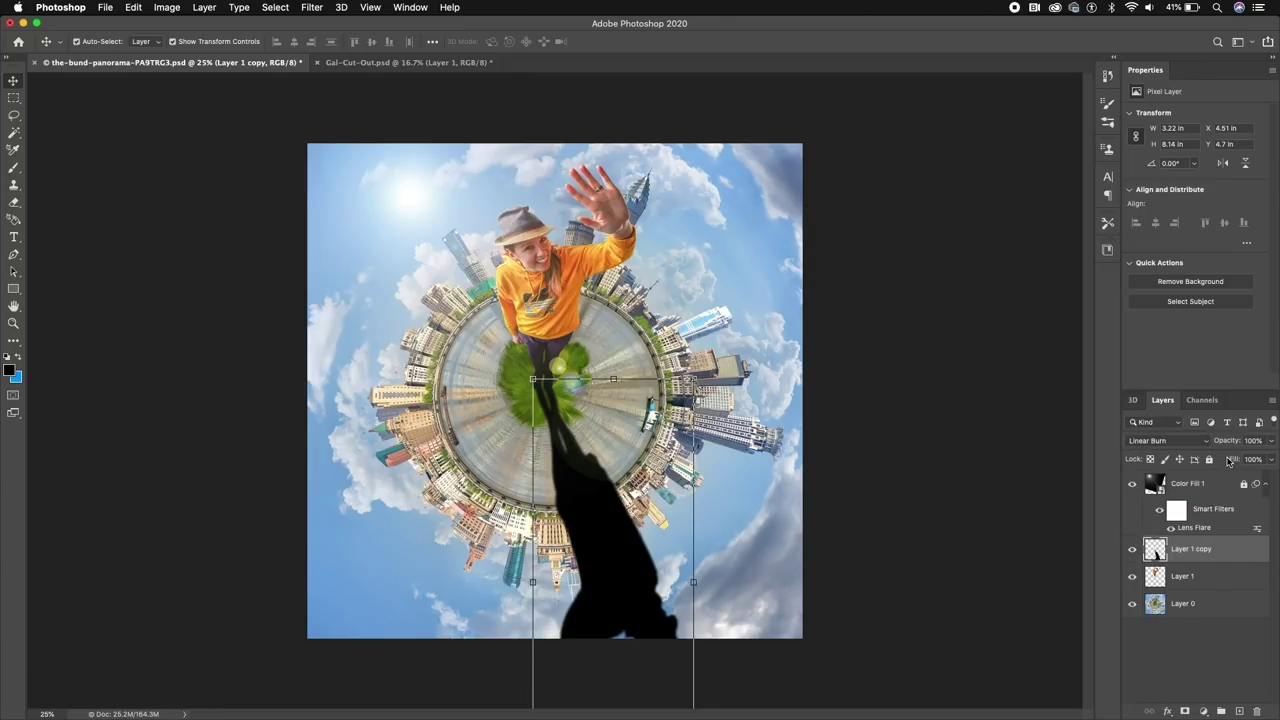
pyautogui.moveTo(1222, 460); pyautogui.dragTo(1226, 461)
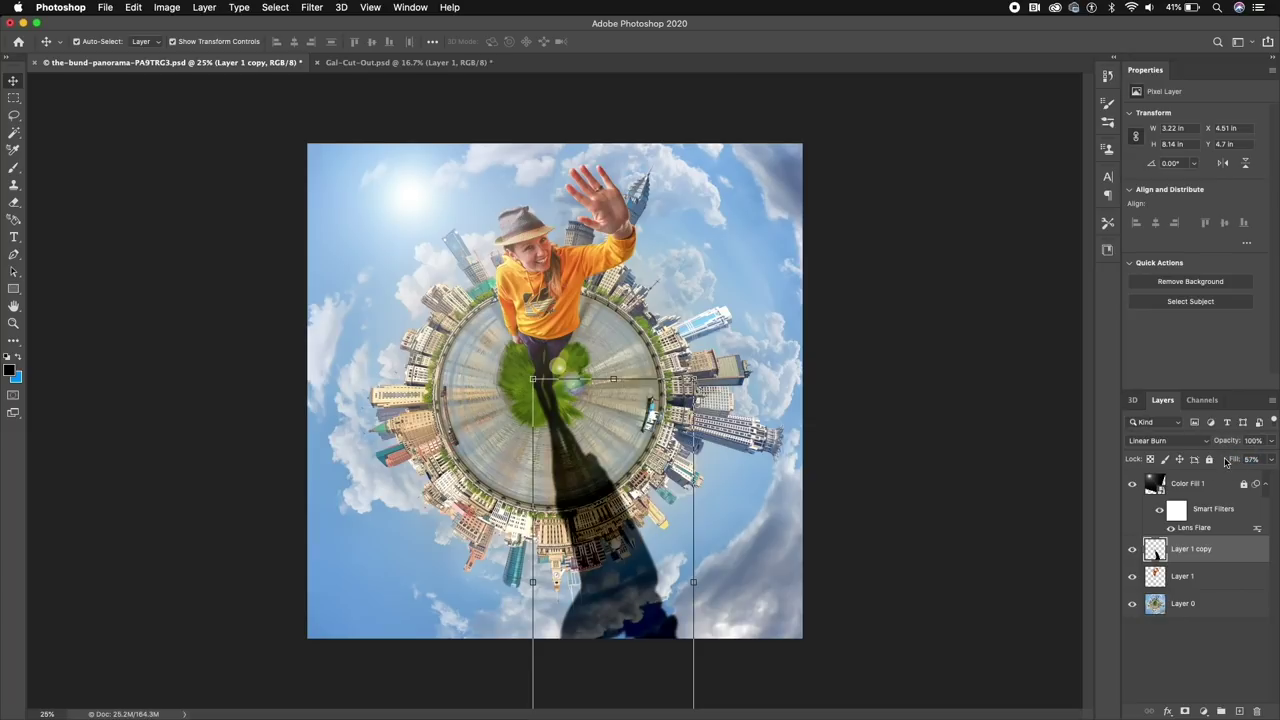
pyautogui.click(1148, 441)
pyautogui.click(1148, 384)
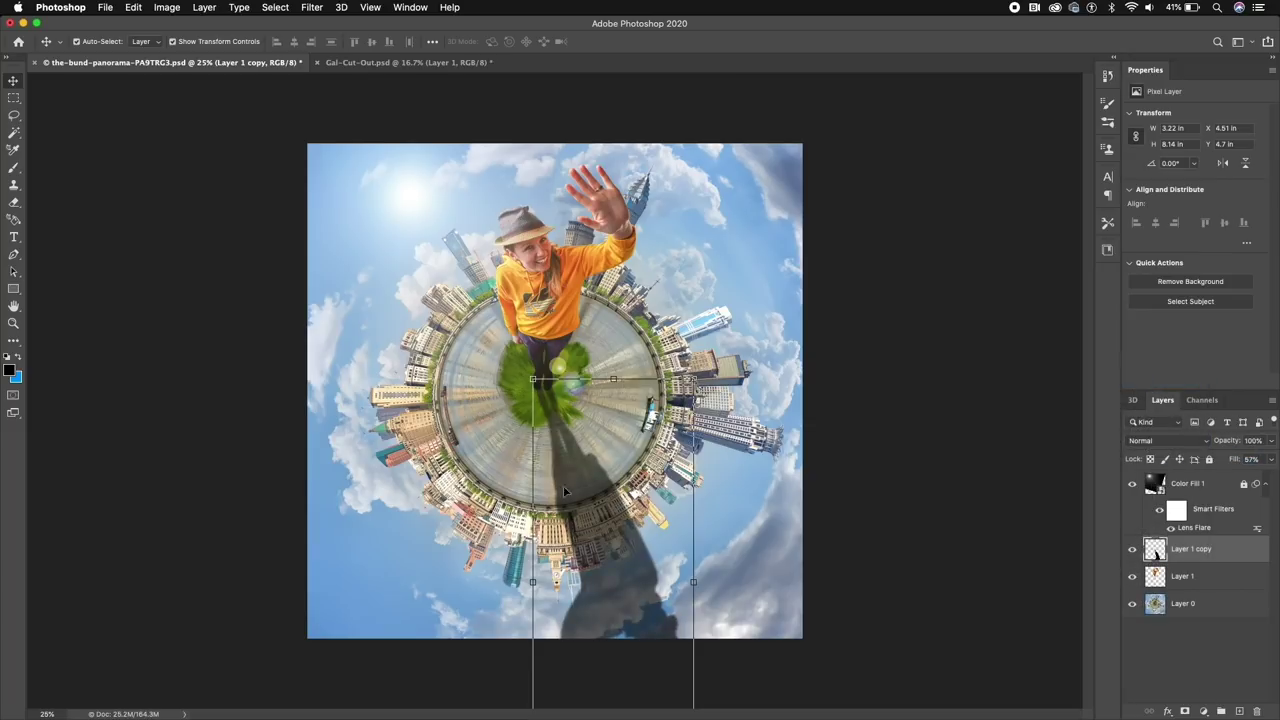
# Set the shadow layer's blend mode to Linear Burn and its fill to 27%, then deselect the layer.
pyautogui.click(1152, 440)
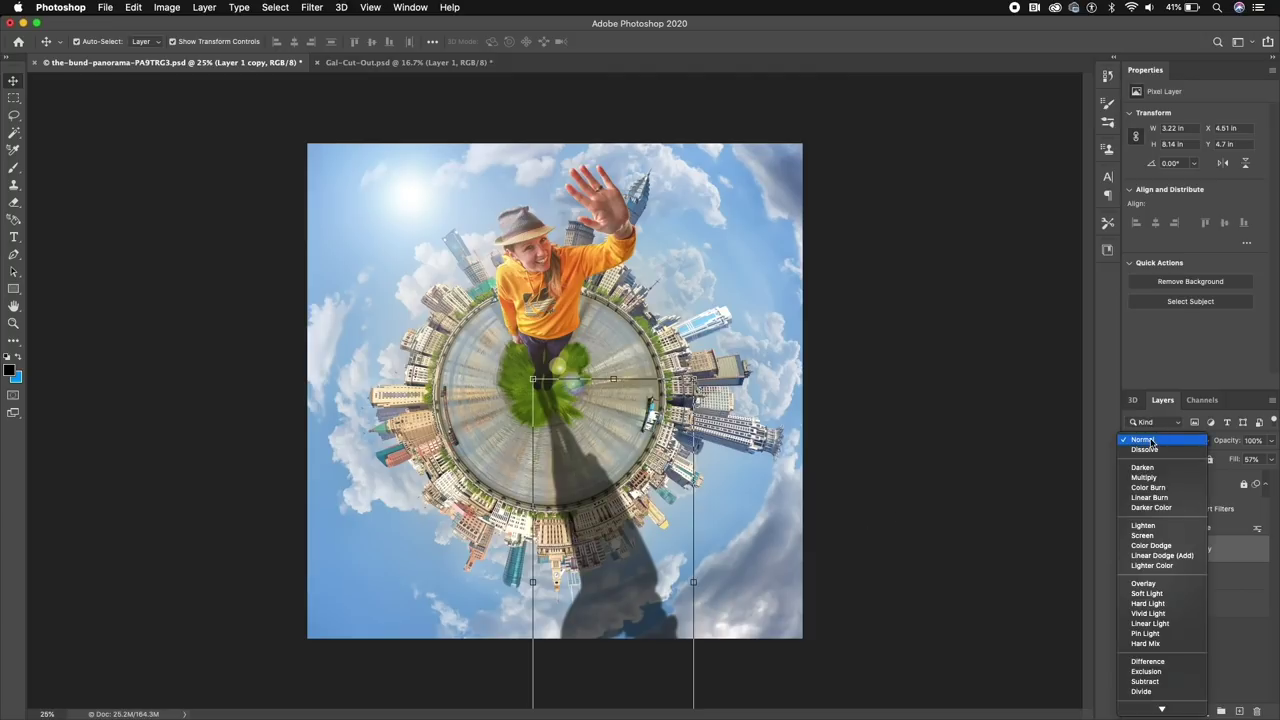
pyautogui.click(1151, 499)
pyautogui.moveTo(1242, 467); pyautogui.dragTo(1226, 479)
pyautogui.click(1272, 461)
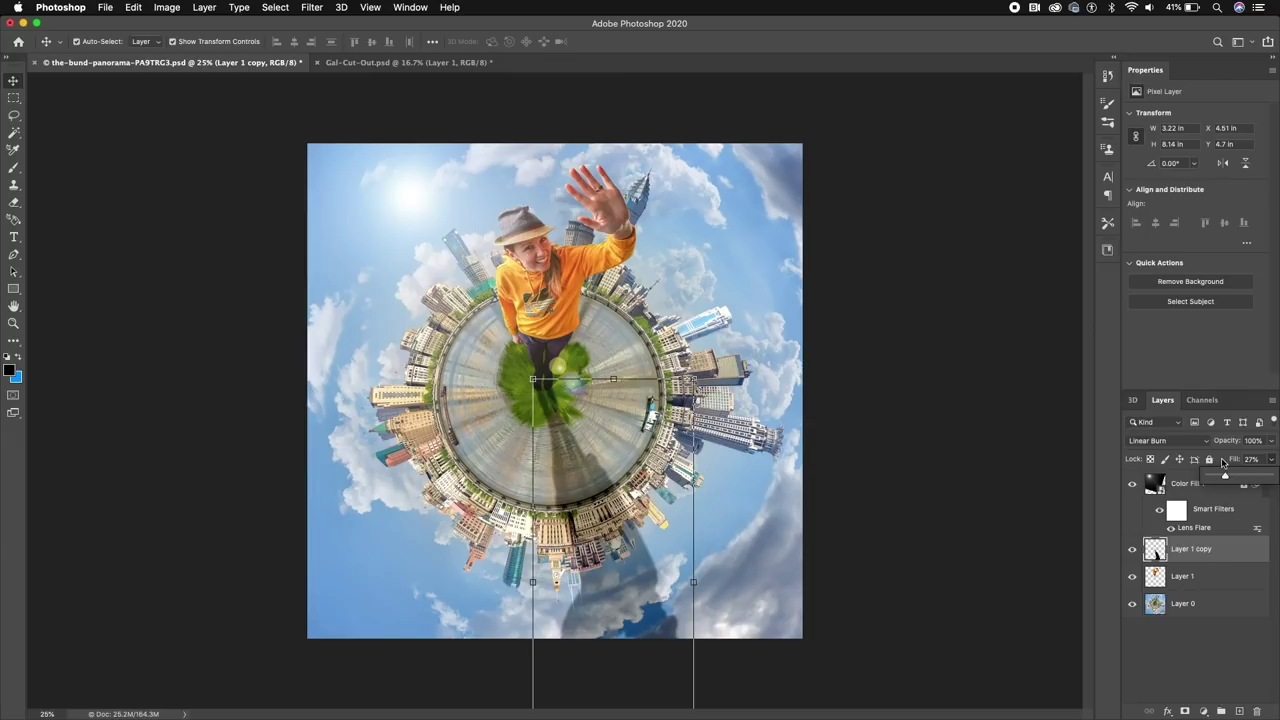
pyautogui.click(624, 566)
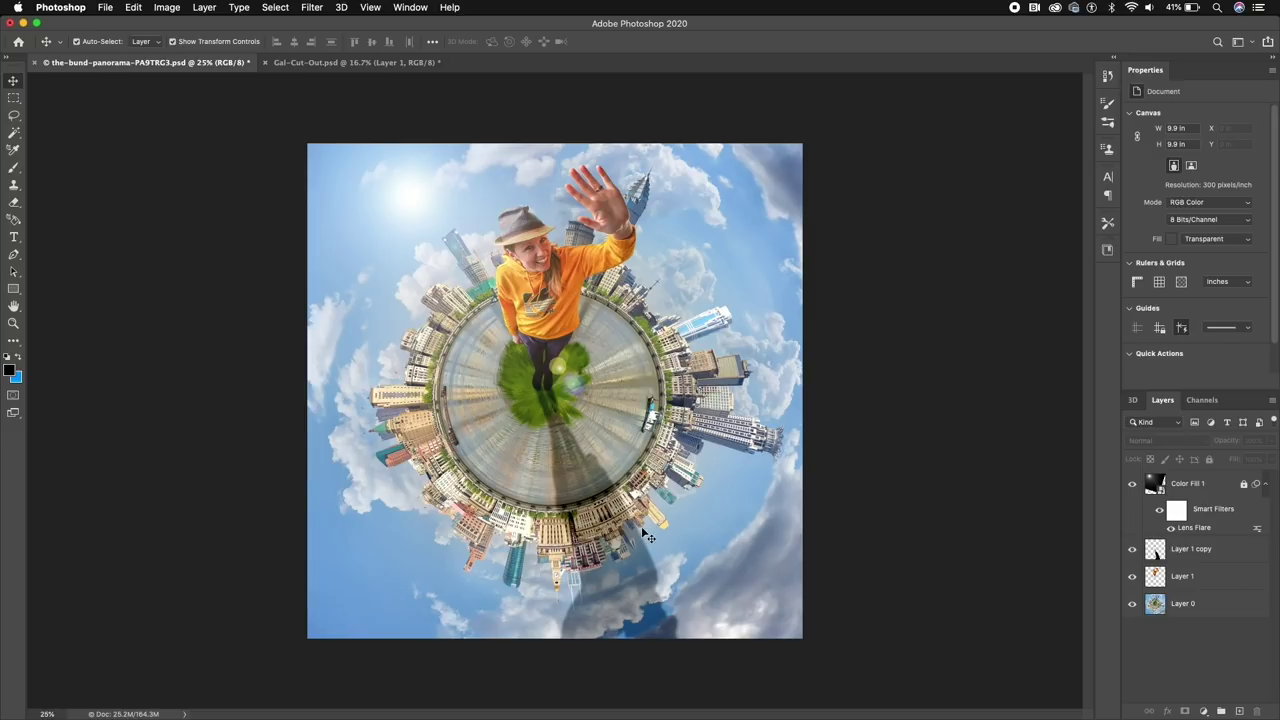
# Erase the part of the shadow that falls on the sky and clouds below the buildings, working on Layer 1 copy.
pyautogui.scroll(4, 610, 580)
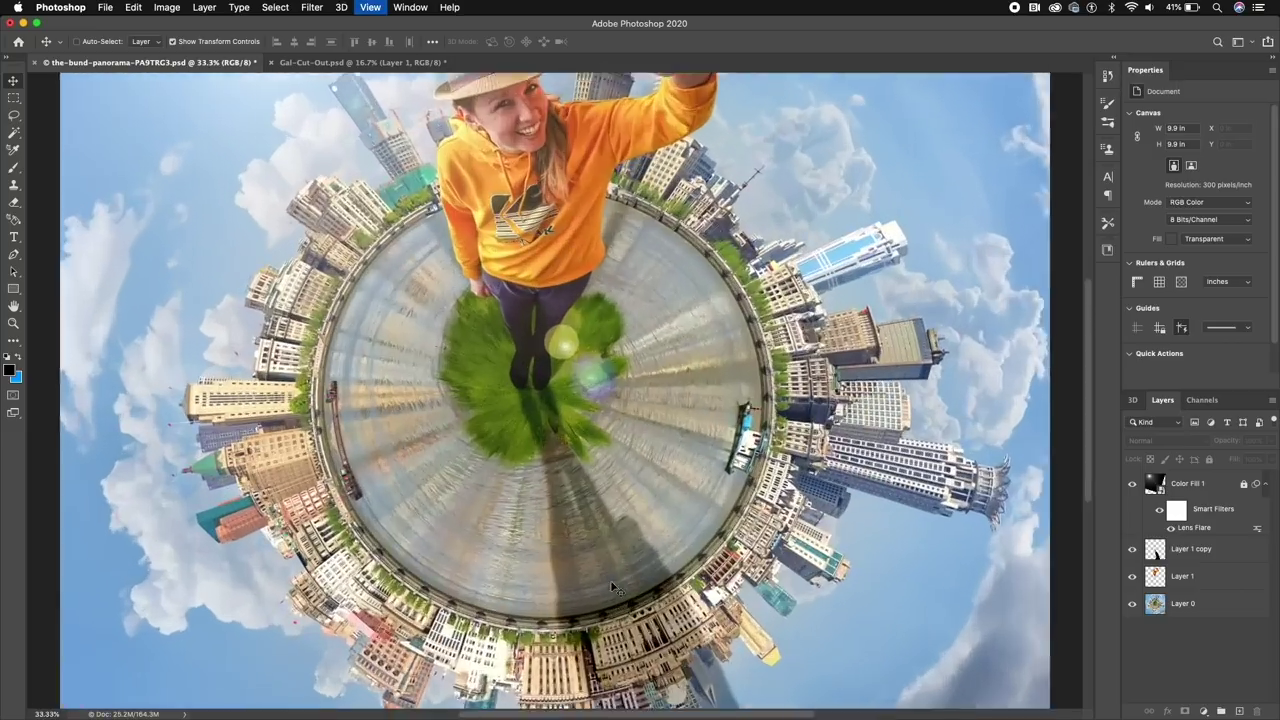
pyautogui.scroll(-5, 630, 550)
pyautogui.scroll(3, 626, 549)
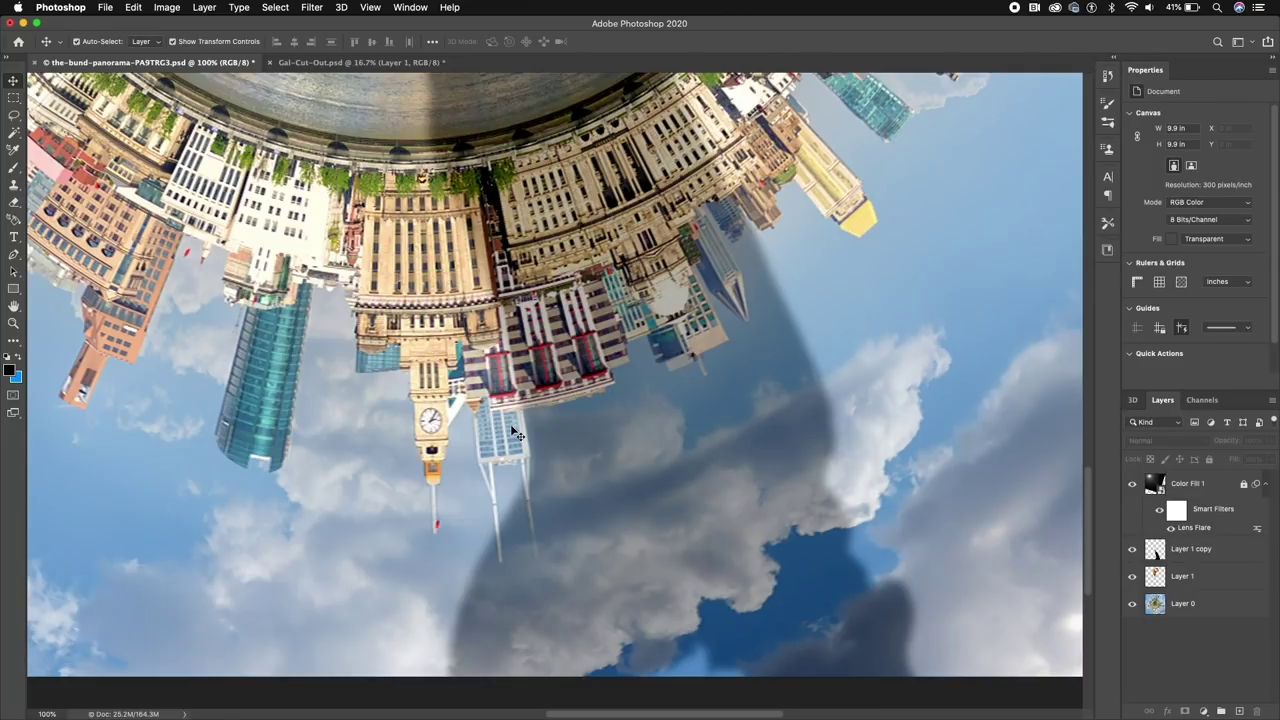
pyautogui.click(14, 203)
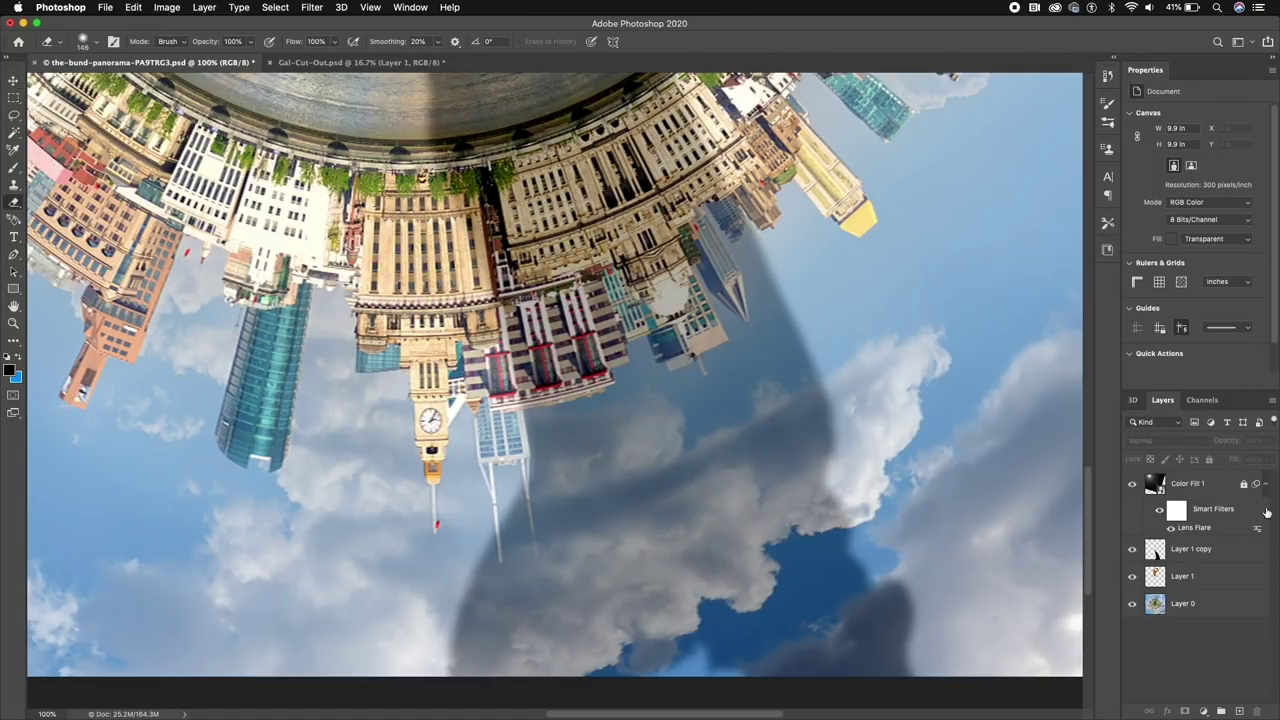
pyautogui.click(1183, 552)
pyautogui.moveTo(655, 440)
pyautogui.mouseDown()
pyautogui.moveTo(588, 586)
pyautogui.moveTo(891, 476)
pyautogui.moveTo(700, 494)
pyautogui.moveTo(763, 447)
pyautogui.moveTo(765, 613)
pyautogui.moveTo(718, 671)
pyautogui.moveTo(941, 539)
pyautogui.moveTo(1001, 611)
pyautogui.moveTo(843, 625)
pyautogui.moveTo(455, 620)
pyautogui.moveTo(595, 591)
pyautogui.moveTo(736, 443)
pyautogui.moveTo(647, 465)
pyautogui.moveTo(631, 409)
pyautogui.moveTo(600, 412)
pyautogui.mouseUp()
pyautogui.scroll(5, 566, 546)
# Erase the remaining shadow around the clock tower and the edges of the neighbouring buildings with a 43 px eraser.
pyautogui.rightClick(530, 380)
pyautogui.press('Return')
pyautogui.moveTo(465, 180)
pyautogui.mouseDown()
pyautogui.moveTo(523, 214)
pyautogui.moveTo(485, 270)
pyautogui.moveTo(505, 500)
pyautogui.moveTo(545, 523)
pyautogui.mouseUp()
pyautogui.rightClick(418, 476)
pyautogui.press('Return')
pyautogui.moveTo(420, 560)
pyautogui.mouseDown()
pyautogui.moveTo(337, 651)
pyautogui.moveTo(563, 554)
pyautogui.moveTo(486, 233)
pyautogui.moveTo(429, 537)
pyautogui.moveTo(520, 617)
pyautogui.mouseUp()
pyautogui.scroll(3, 634, 323)
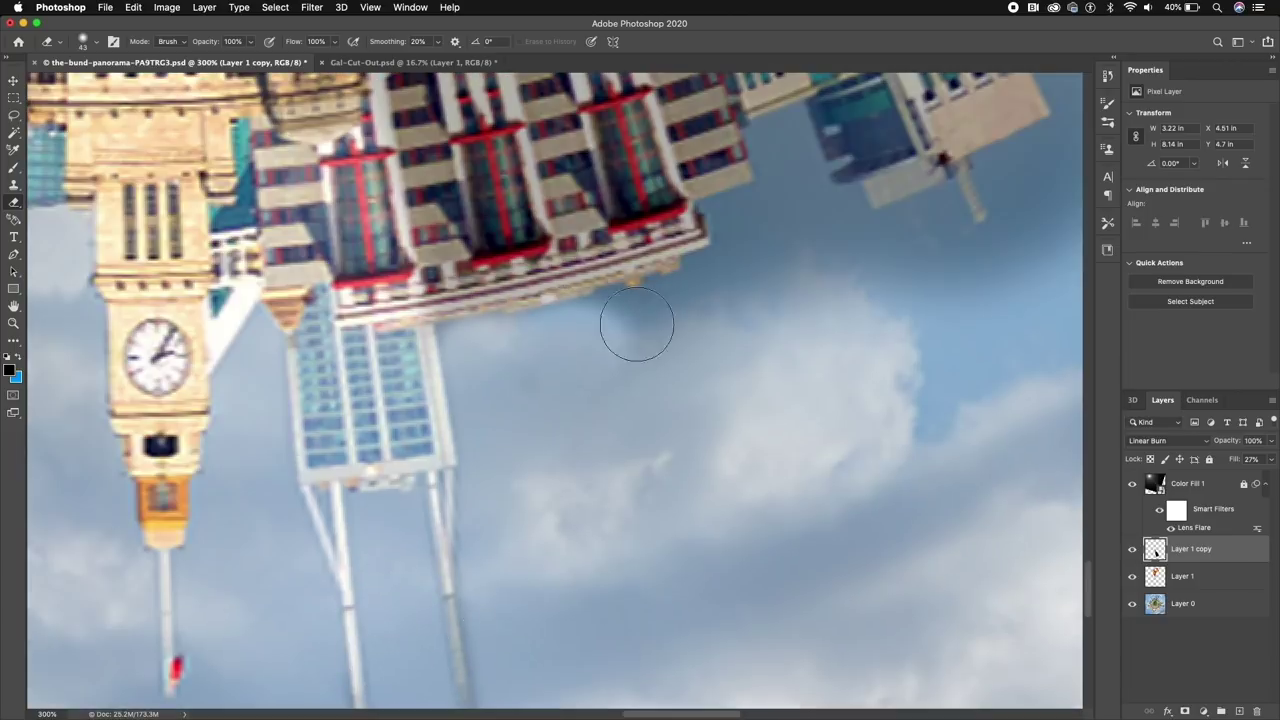
pyautogui.scroll(5, 757, 271)
pyautogui.hscroll(5, 803, 343)
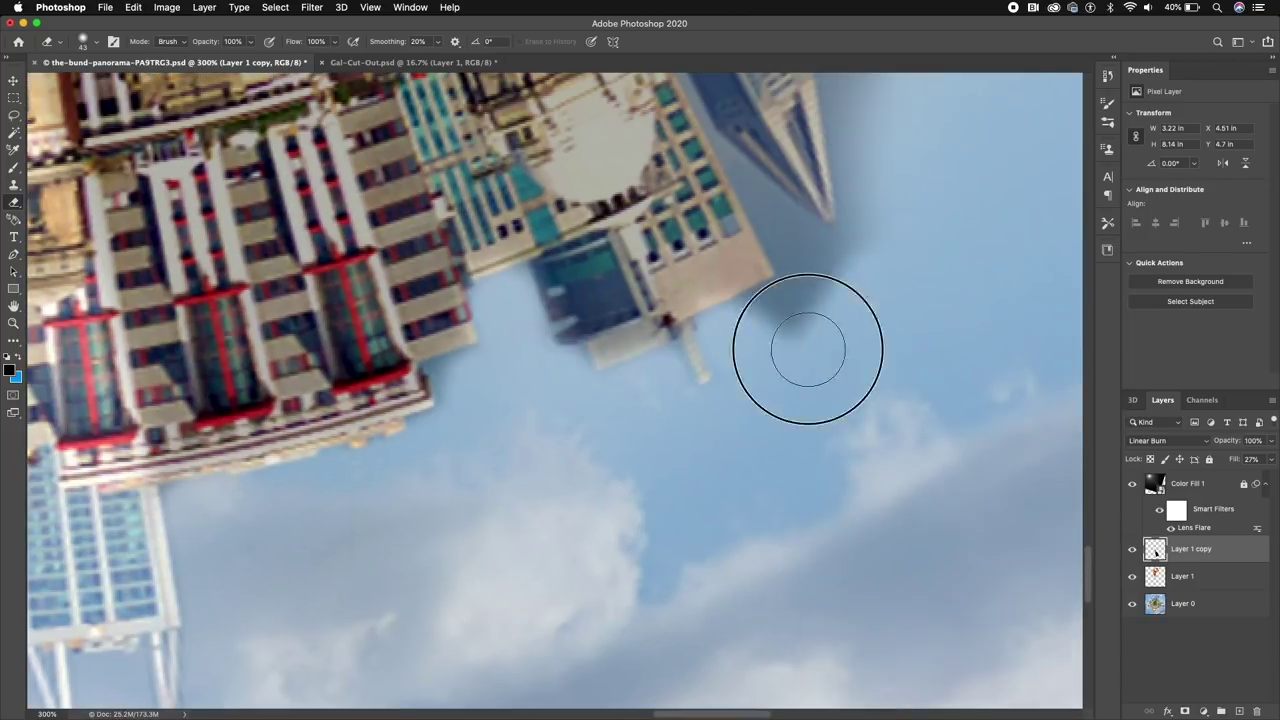
# Clean off the shadow remnants around the pointed blue skyscraper and nearby rooftops with a 14 px eraser.
pyautogui.press('[')
pyautogui.press('[')
pyautogui.press('[')
pyautogui.scroll(3, 735, 350)
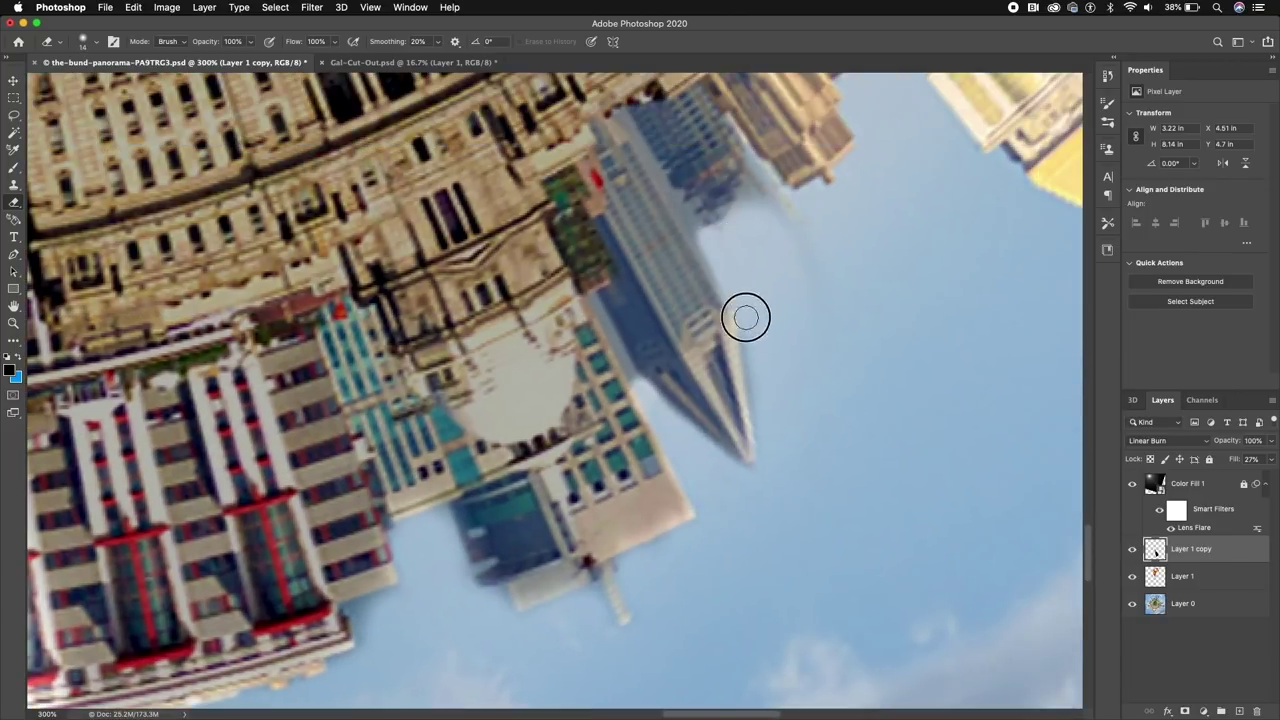
pyautogui.scroll(4, 770, 450)
pyautogui.scroll(-10, 792, 580)
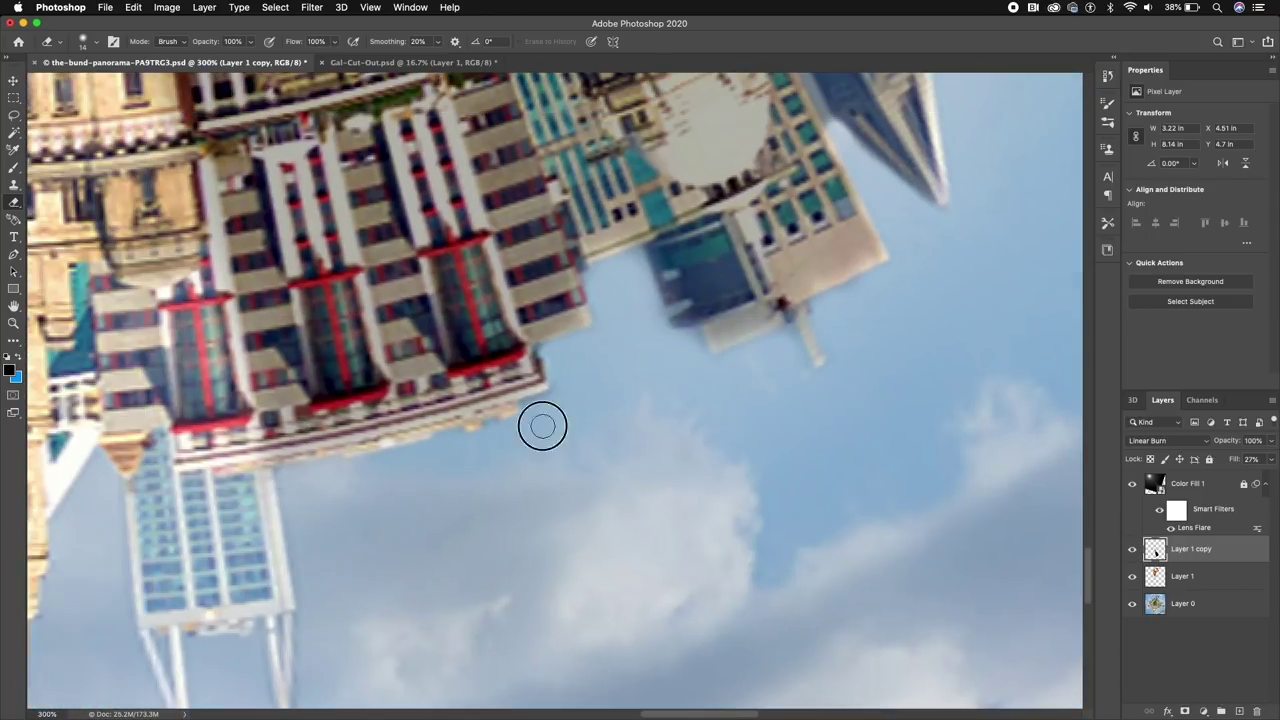
pyautogui.scroll(-5, 543, 423)
pyautogui.scroll(-2, 303, 159)
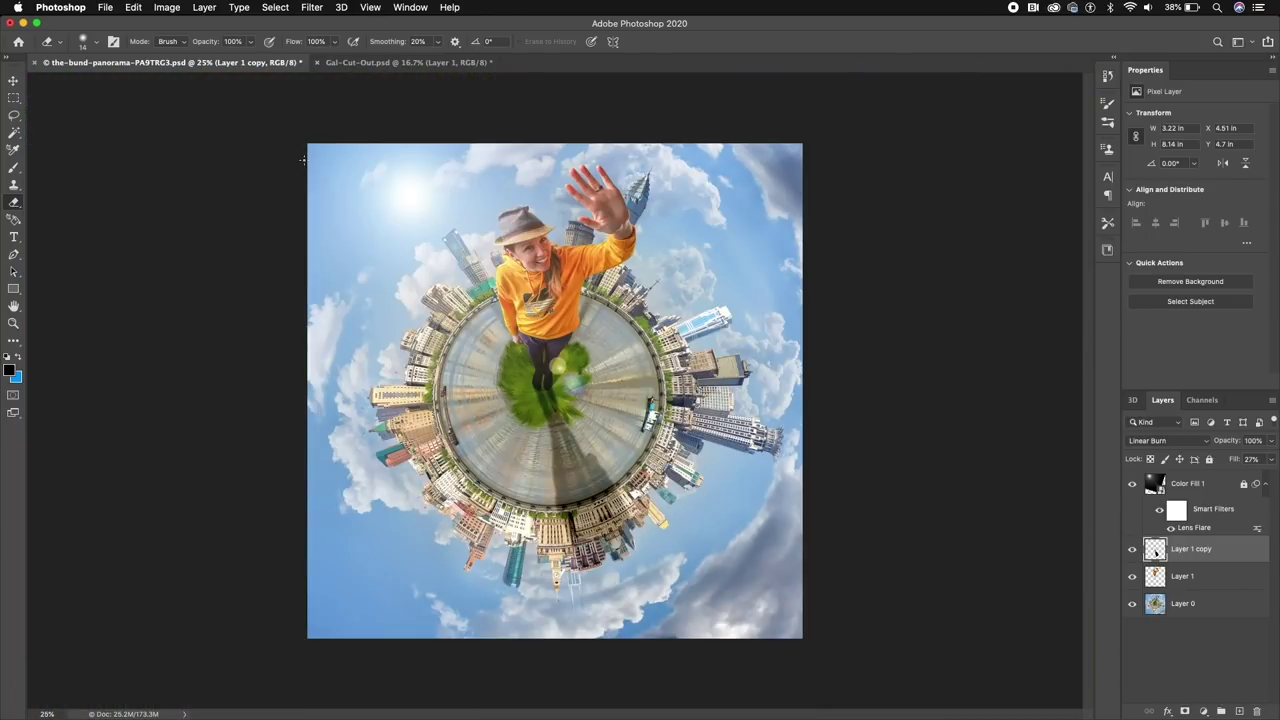
# Lower the shadow layer's opacity to 62%.
pyautogui.click(1270, 440)
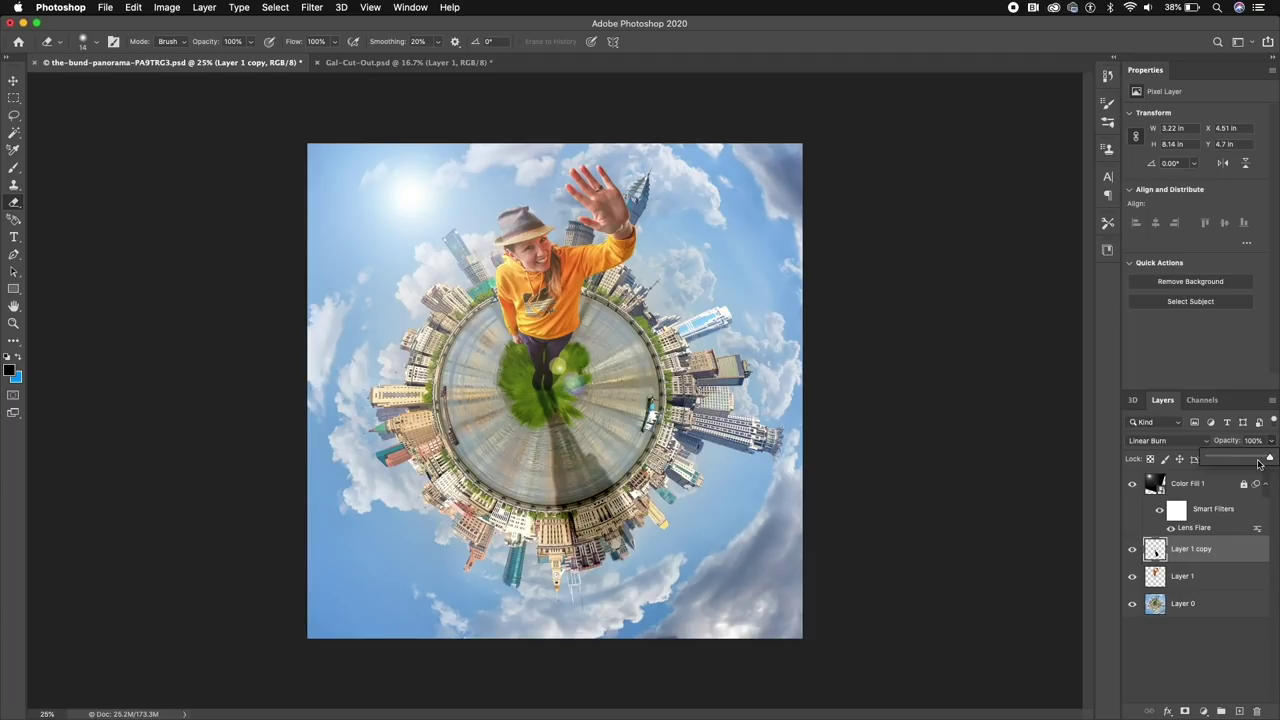
pyautogui.moveTo(1262, 461); pyautogui.dragTo(1247, 461)
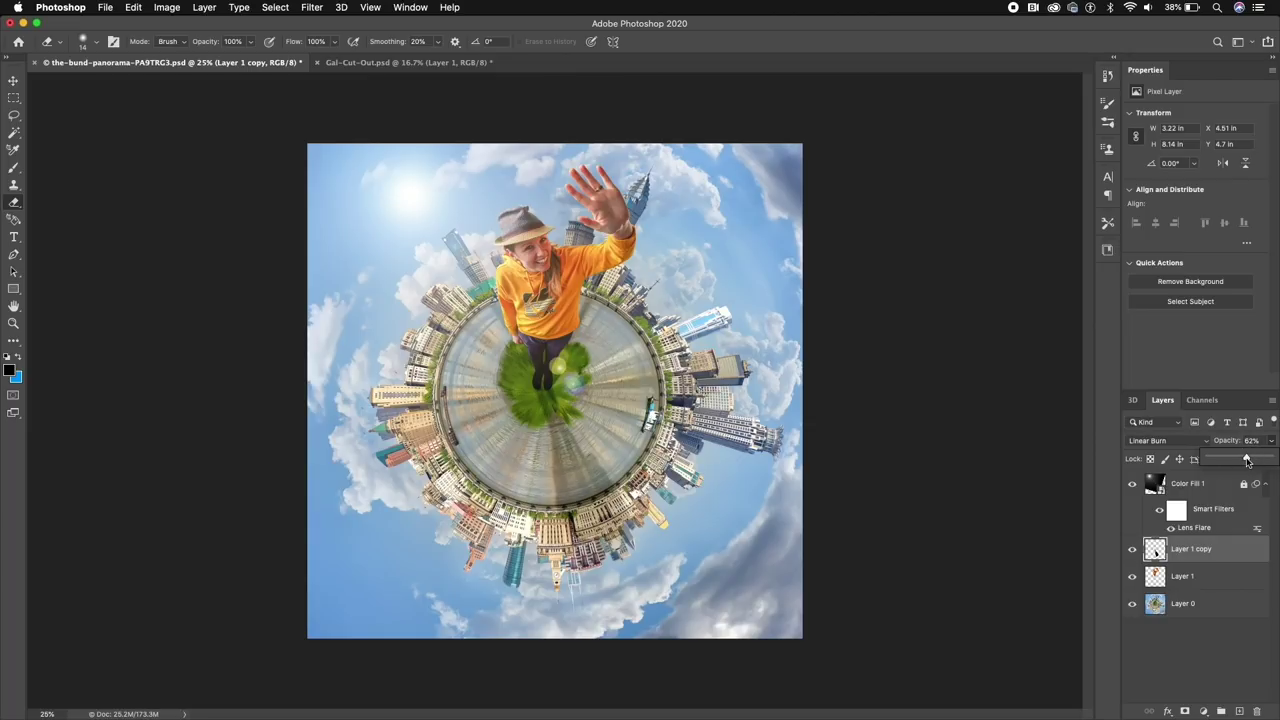
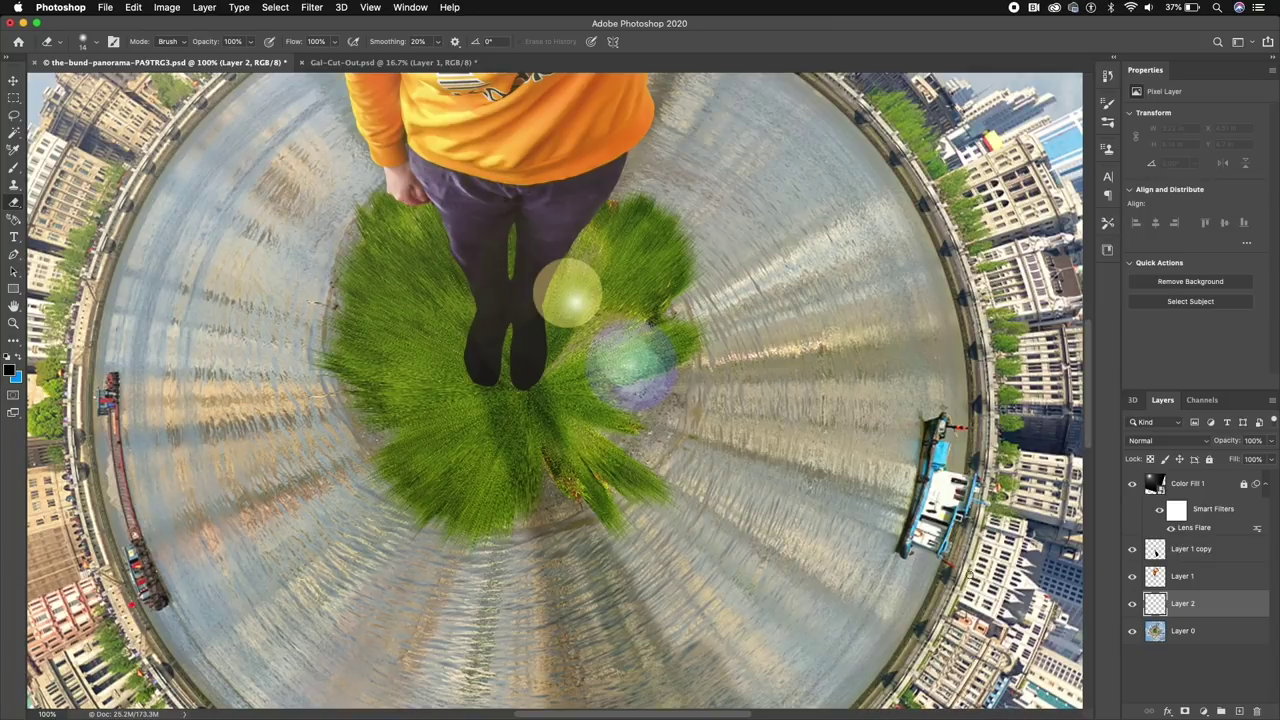
# Replace the empty Layer 2 with a fresh blank layer between Layer 0 and Layer 1, and leave it selected.
pyautogui.press('Delete')
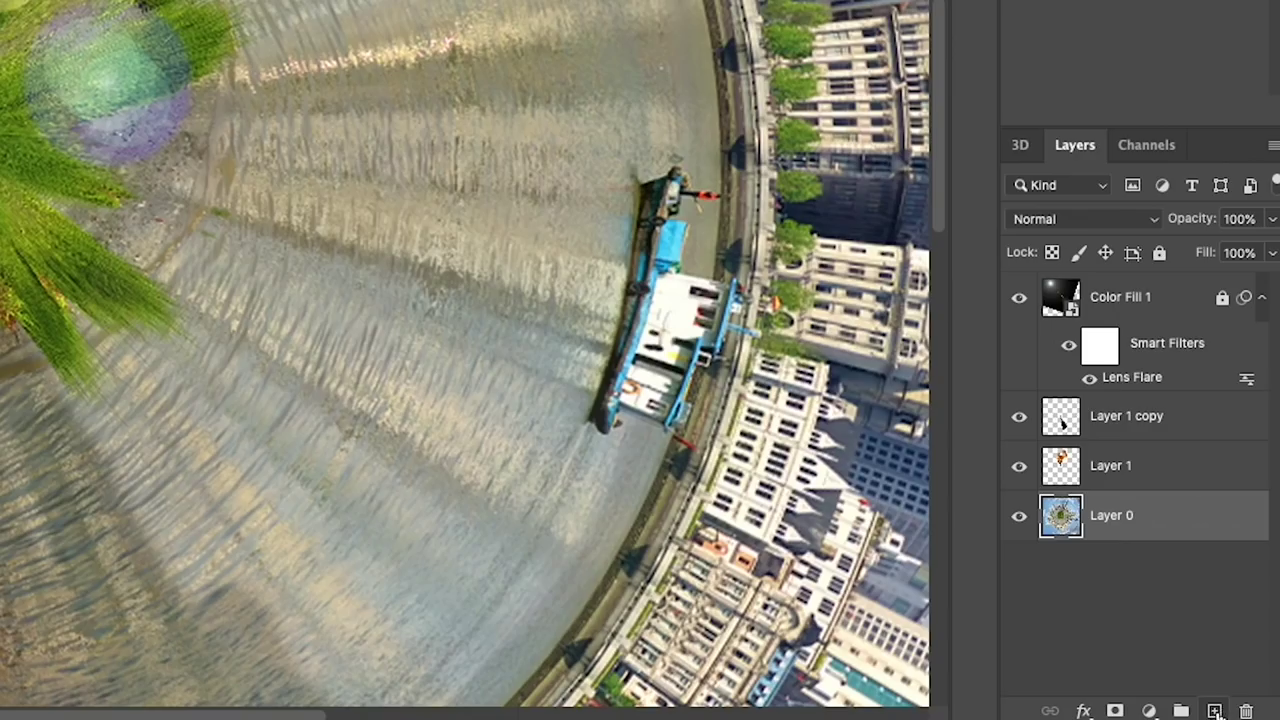
pyautogui.click(1215, 711)
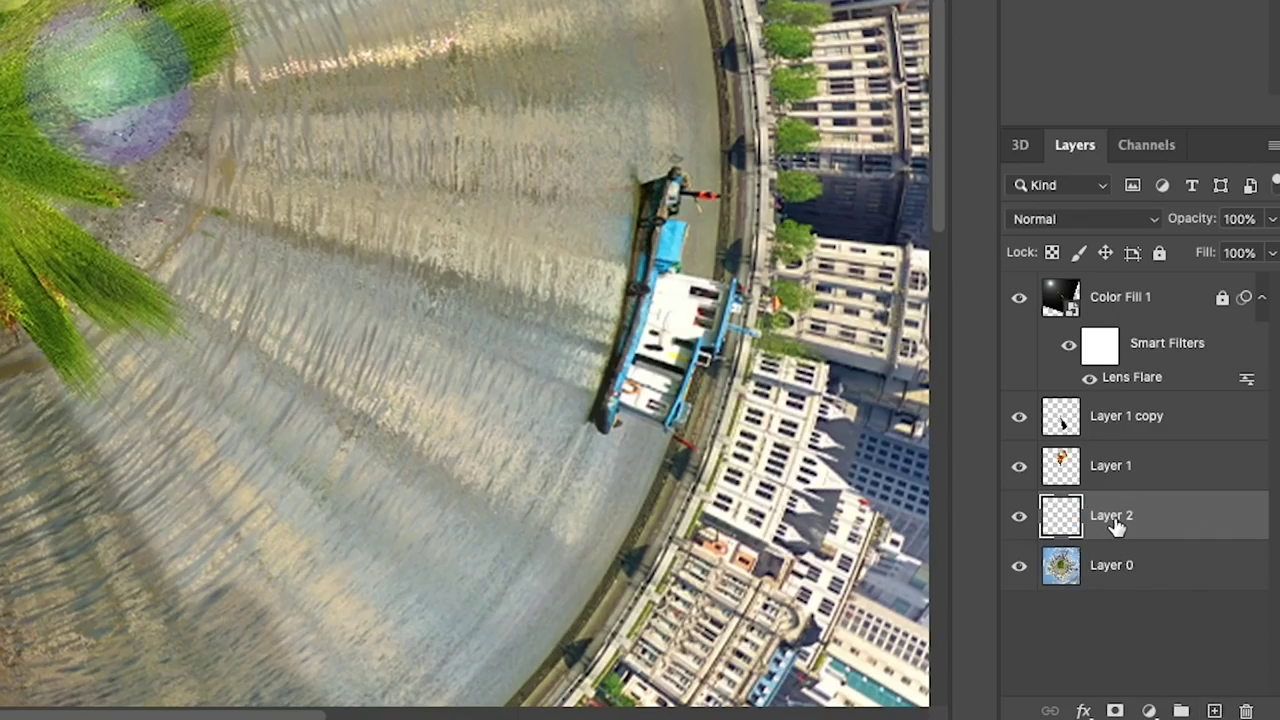
pyautogui.click(1105, 470)
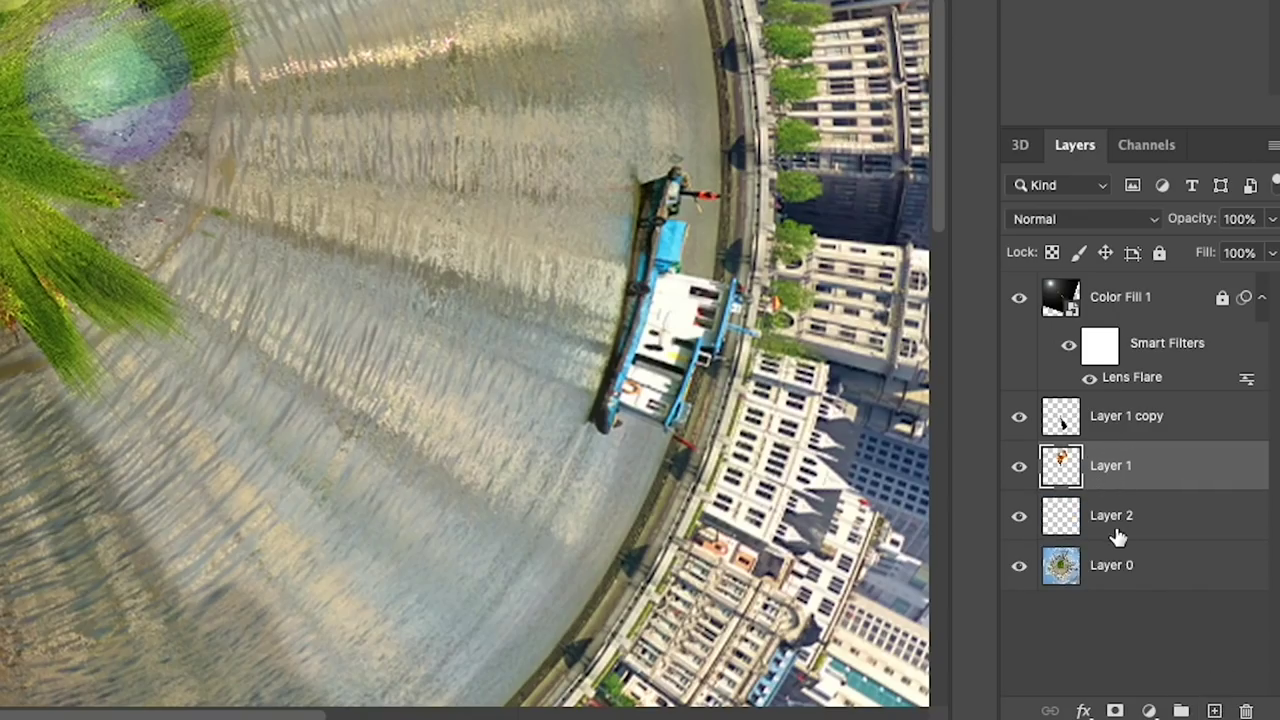
pyautogui.click(1114, 530)
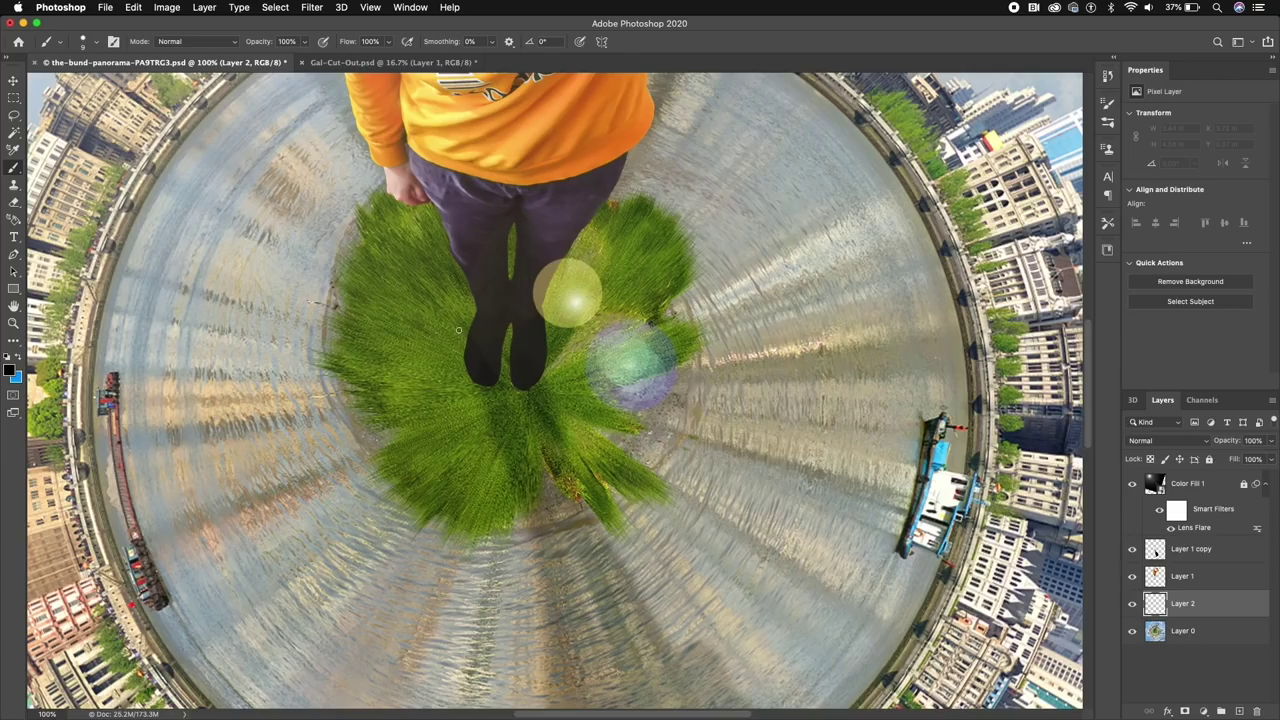
# Paint black around the woman's shoes on Layer 2 with a 70 px brush of reduced hardness.
pyautogui.rightClick(457, 332)
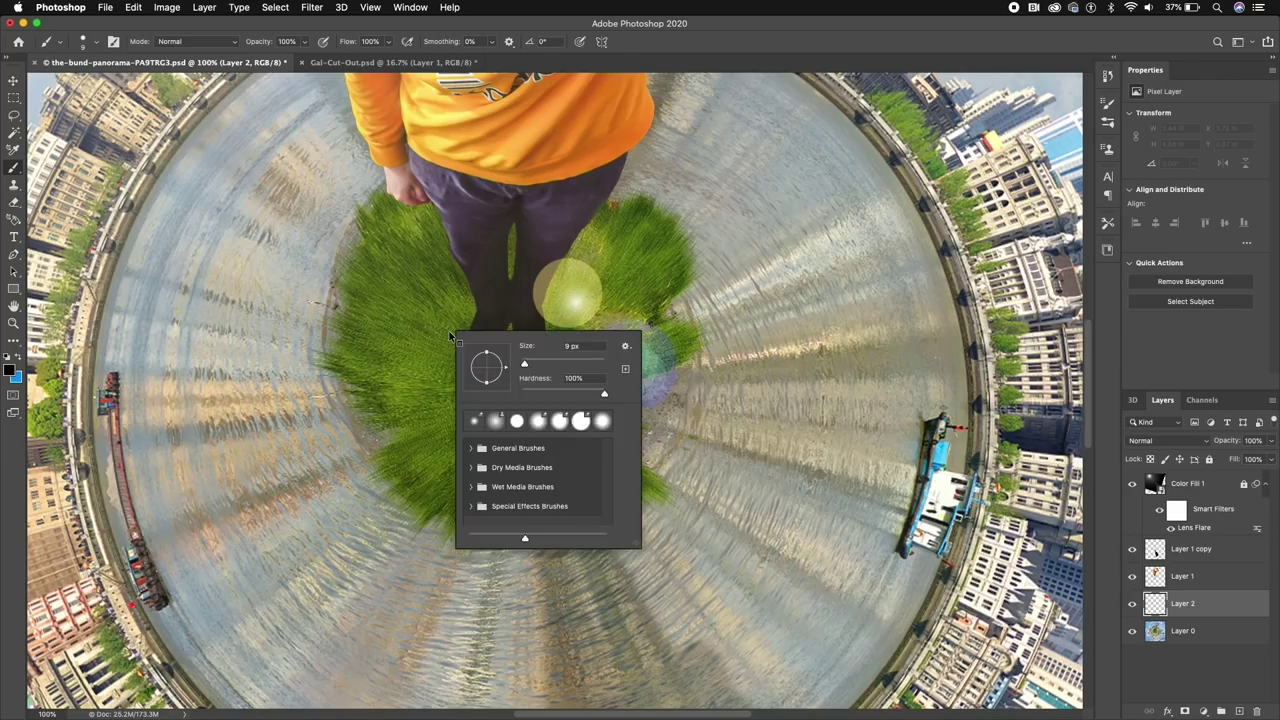
pyautogui.moveTo(525, 358); pyautogui.dragTo(560, 370)
pyautogui.moveTo(604, 394); pyautogui.dragTo(537, 398)
pyautogui.click(466, 320)
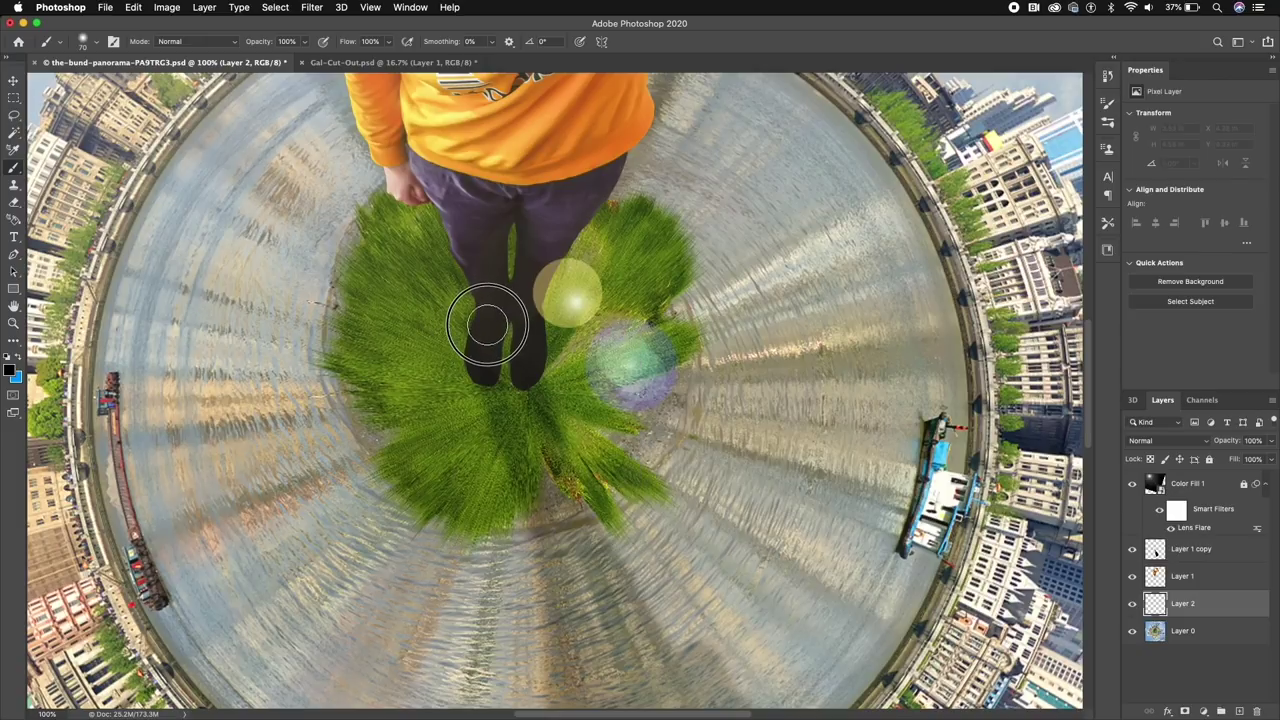
pyautogui.moveTo(479, 355)
pyautogui.mouseDown()
pyautogui.moveTo(491, 371)
pyautogui.moveTo(503, 286)
pyautogui.moveTo(486, 306)
pyautogui.moveTo(491, 297)
pyautogui.moveTo(507, 343)
pyautogui.moveTo(507, 303)
pyautogui.mouseUp()
pyautogui.moveTo(504, 361)
pyautogui.mouseDown()
pyautogui.moveTo(517, 377)
pyautogui.moveTo(531, 369)
pyautogui.moveTo(523, 309)
pyautogui.moveTo(530, 366)
pyautogui.moveTo(525, 346)
pyautogui.moveTo(474, 357)
pyautogui.moveTo(486, 309)
pyautogui.moveTo(470, 375)
pyautogui.mouseUp()
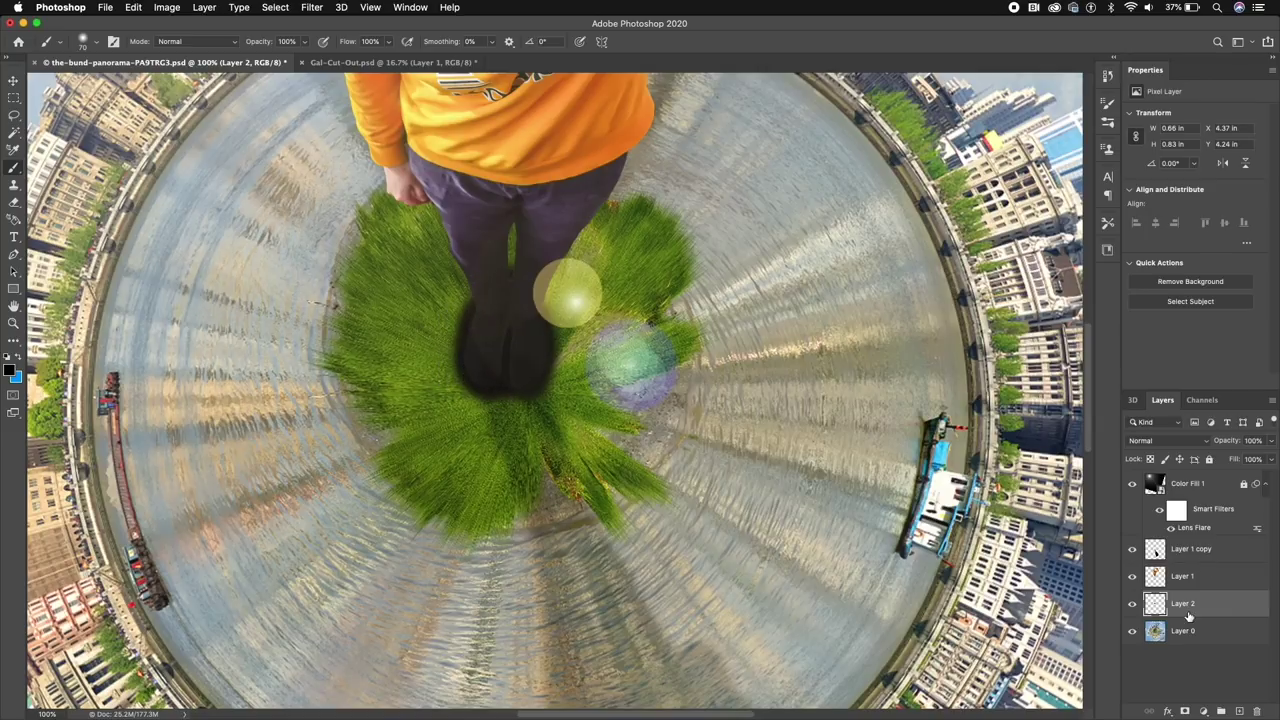
# Blend the painted contact shadow at the feet using Soft Light mode and 76% opacity.
pyautogui.click(1155, 443)
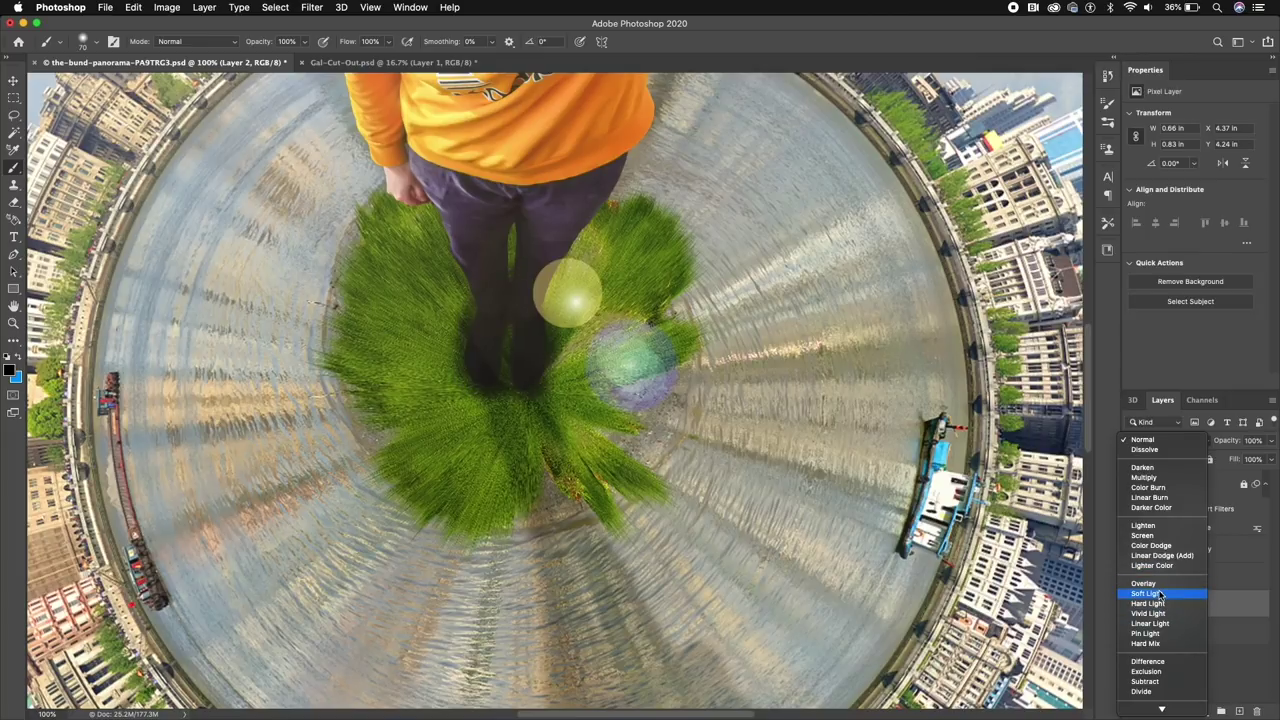
pyautogui.click(1158, 593)
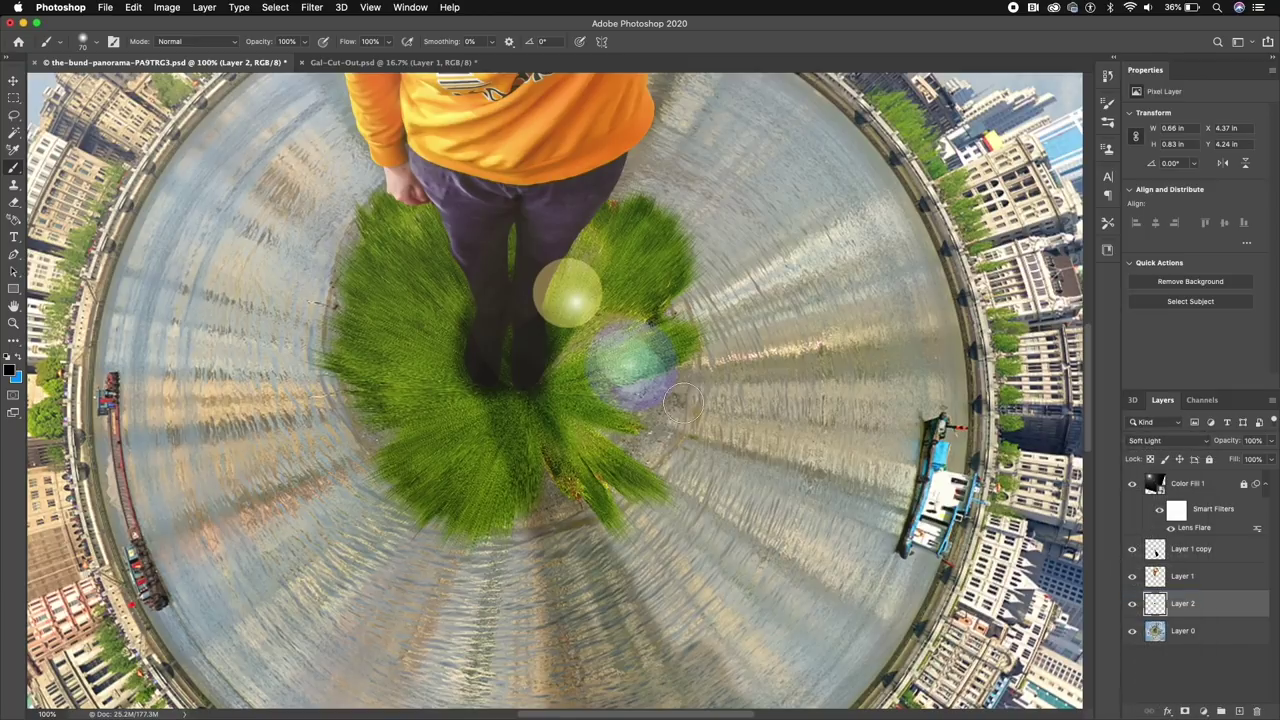
pyautogui.press('super+0')
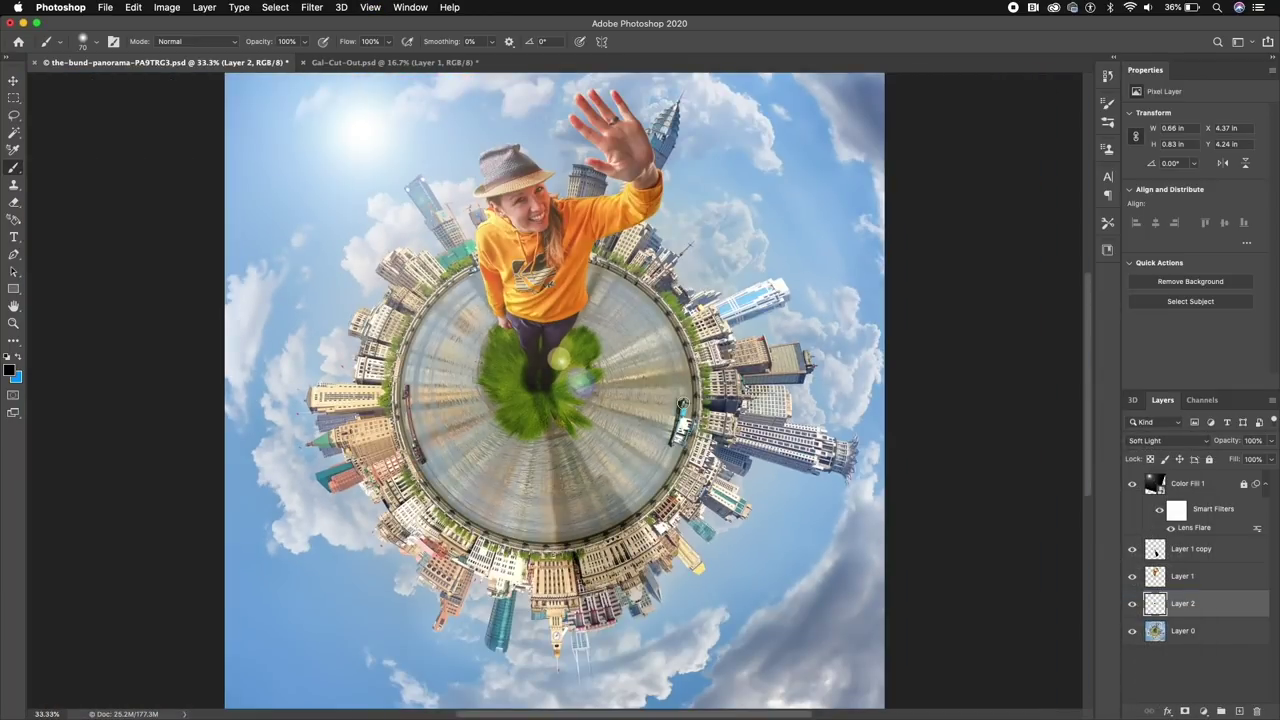
pyautogui.press('super+minus')
pyautogui.press('super+equal')
pyautogui.click(1271, 441)
pyautogui.moveTo(1259, 461)
pyautogui.mouseDown()
pyautogui.moveTo(1245, 462)
pyautogui.moveTo(1275, 456)
pyautogui.moveTo(1257, 462)
pyautogui.mouseUp()
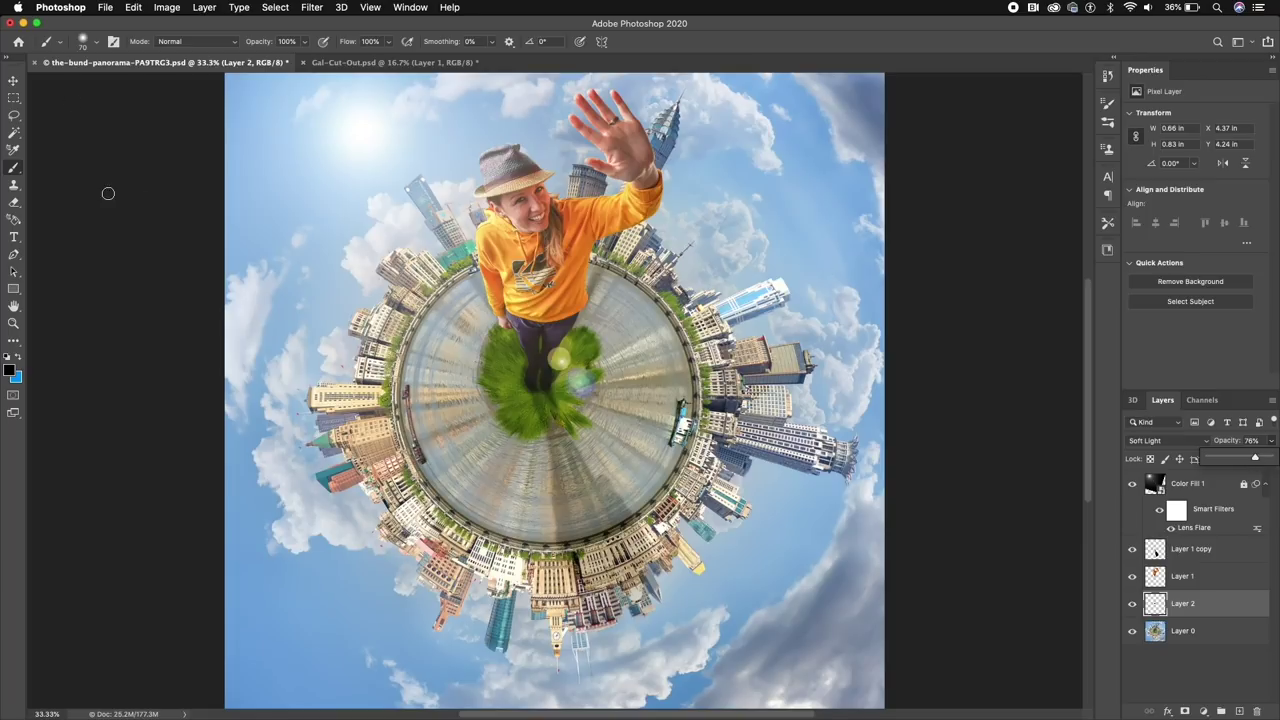
# Add a new layer directly above Layer 0, filled with 50% Gray and set to the Overlay blend mode.
pyautogui.click(12, 81)
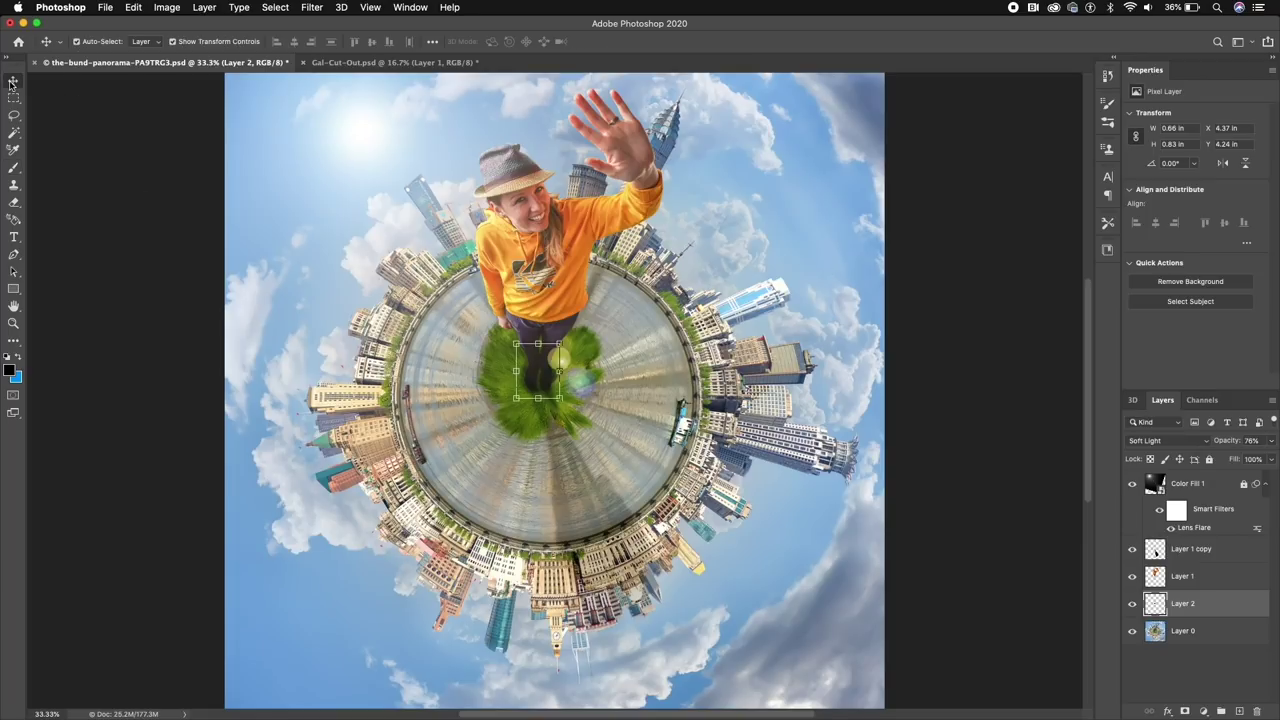
pyautogui.click(617, 460)
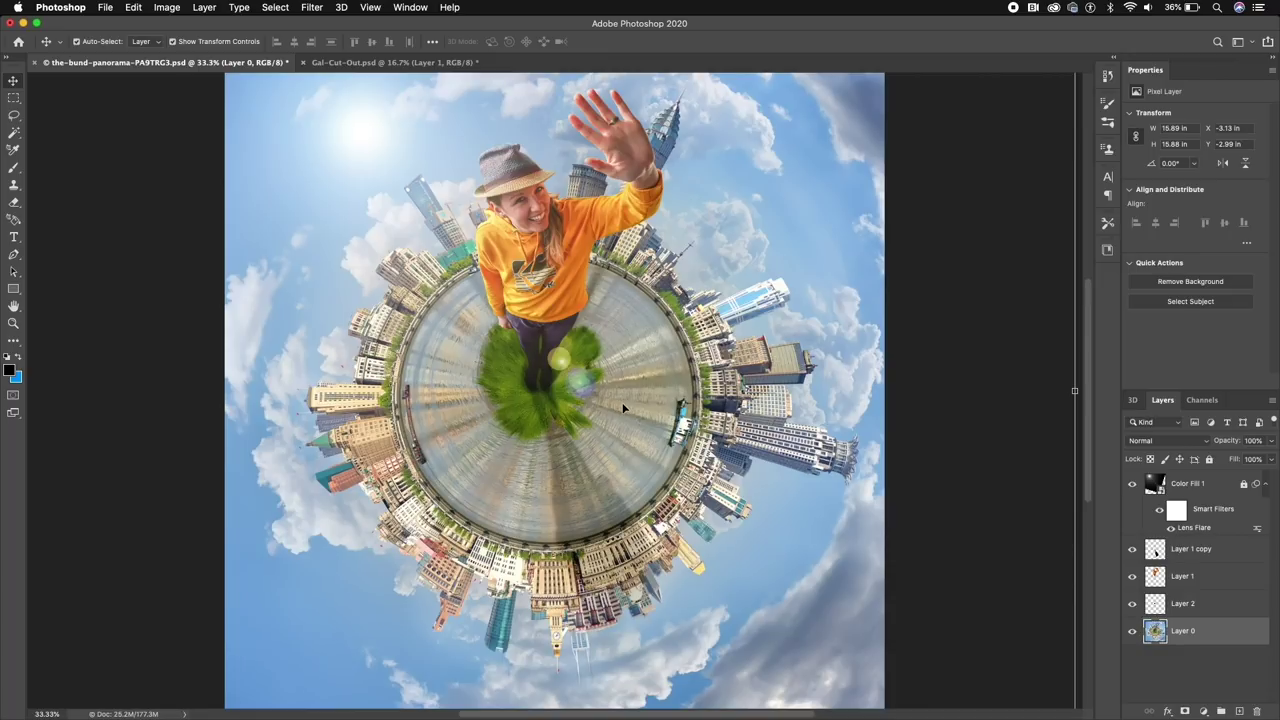
pyautogui.click(1240, 711)
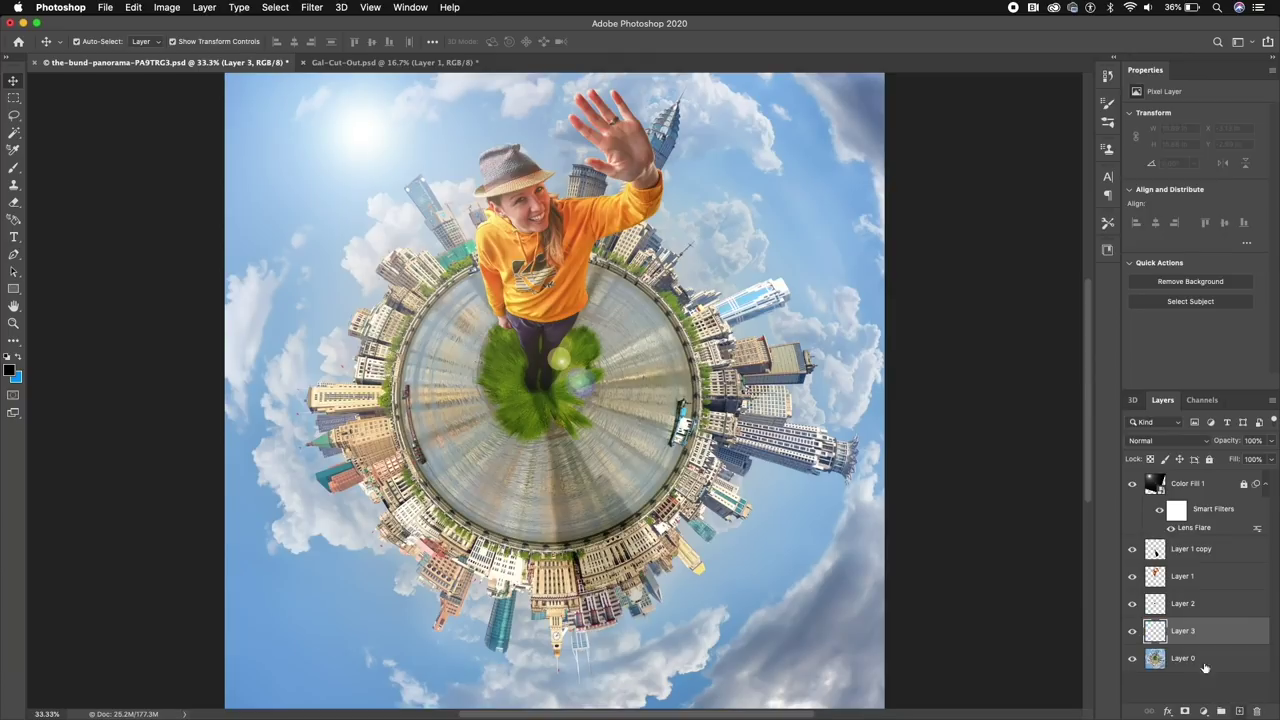
pyautogui.click(133, 7)
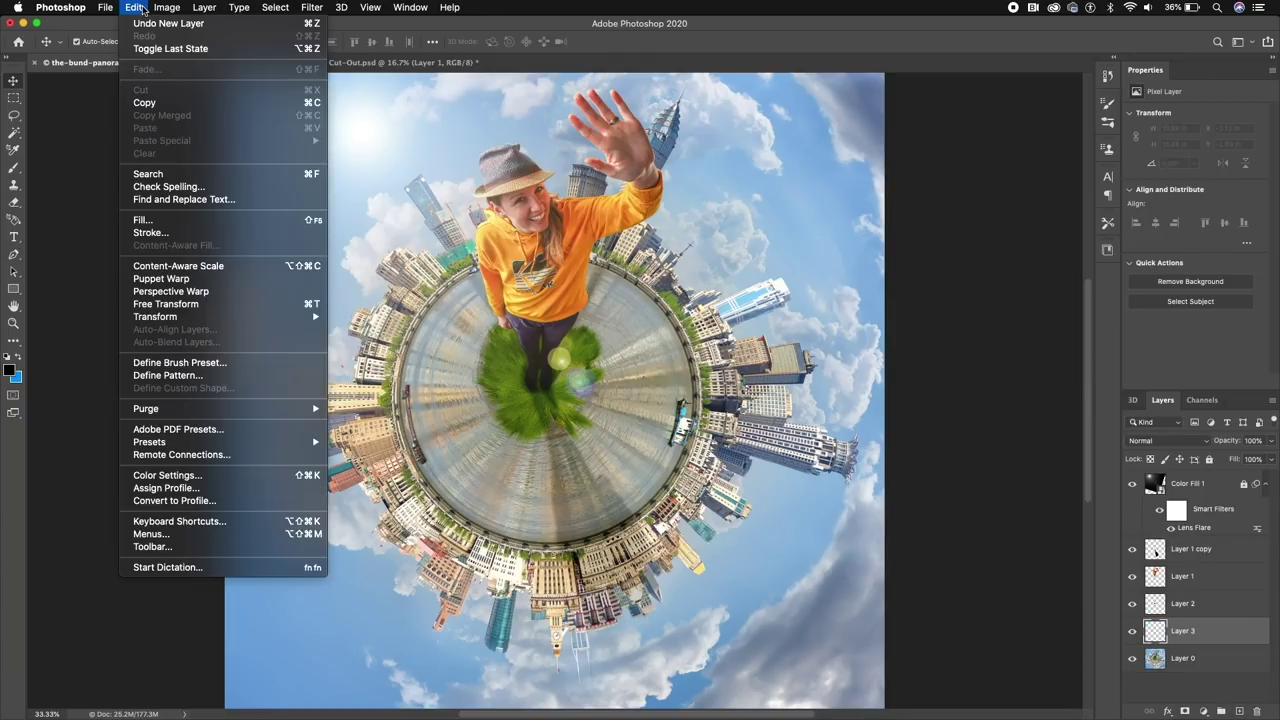
pyautogui.click(163, 222)
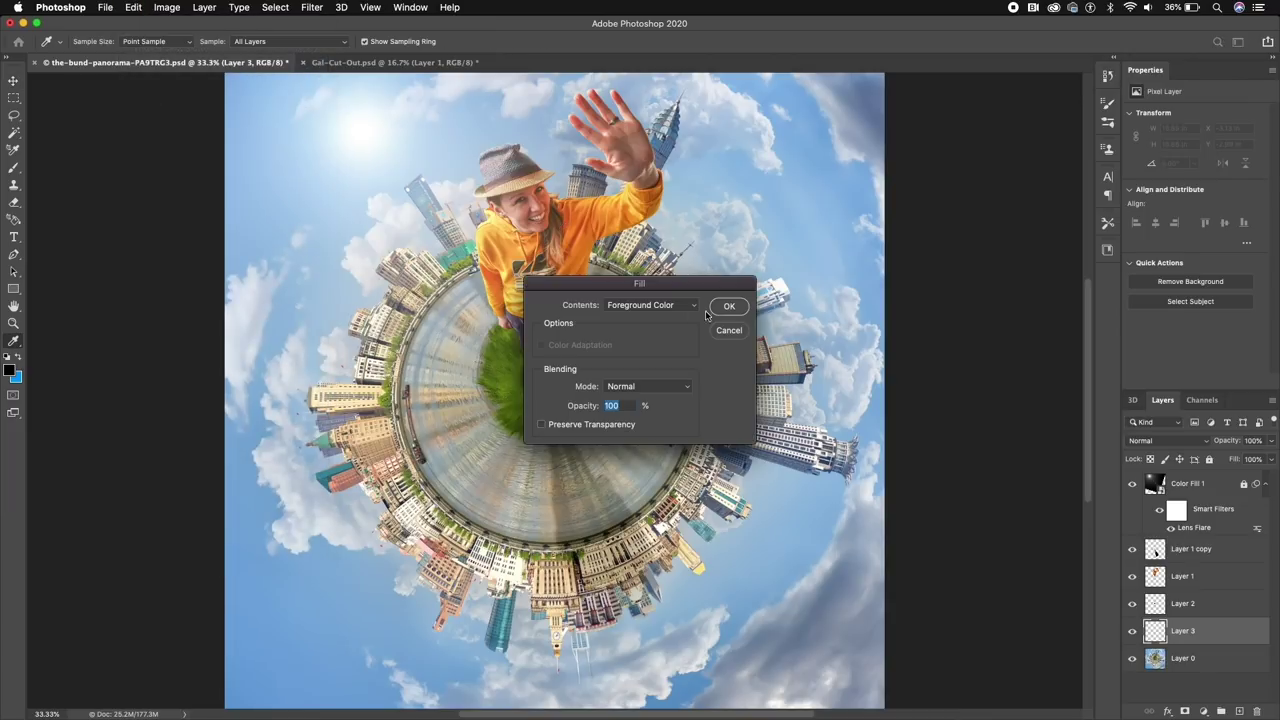
pyautogui.click(659, 310)
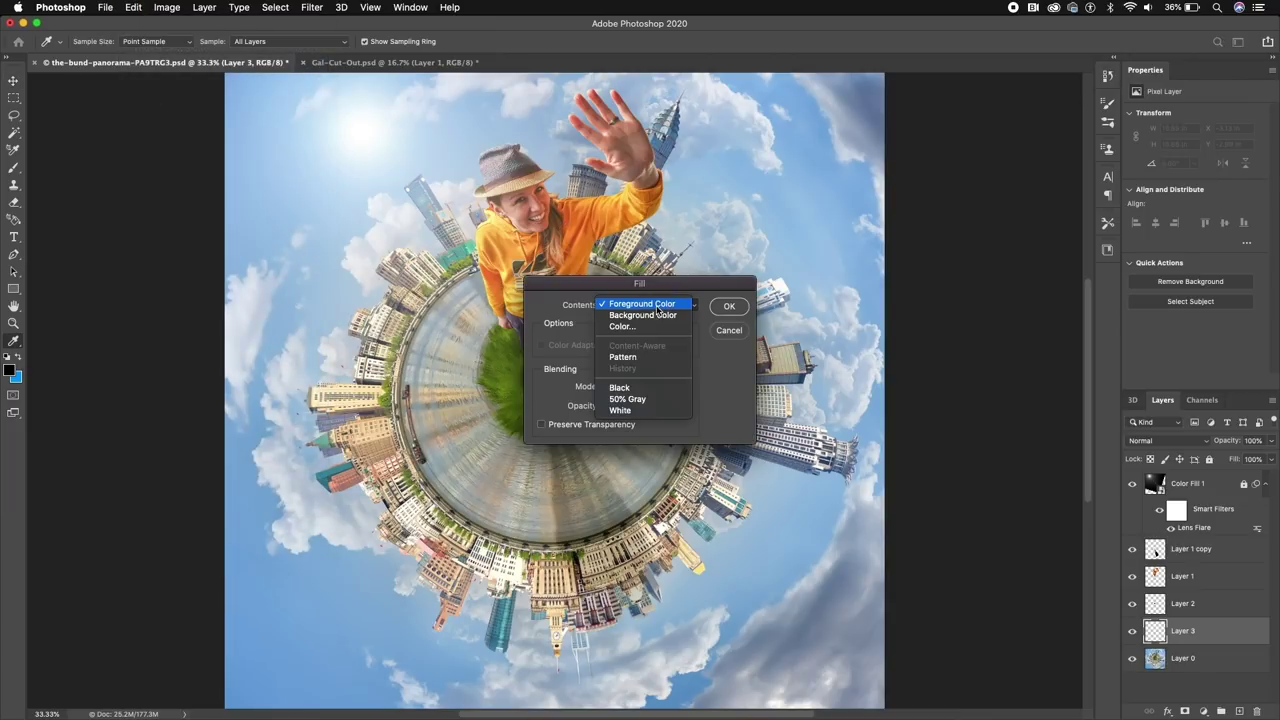
pyautogui.click(636, 399)
pyautogui.click(728, 307)
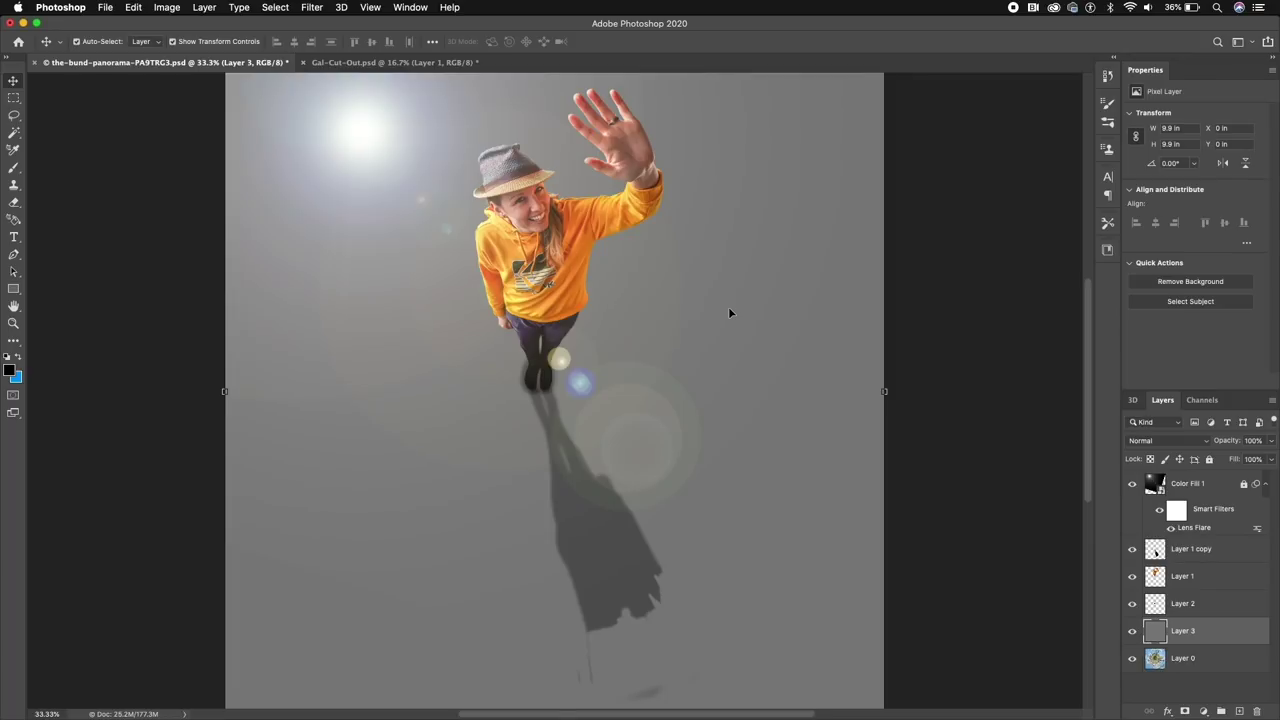
pyautogui.click(1168, 441)
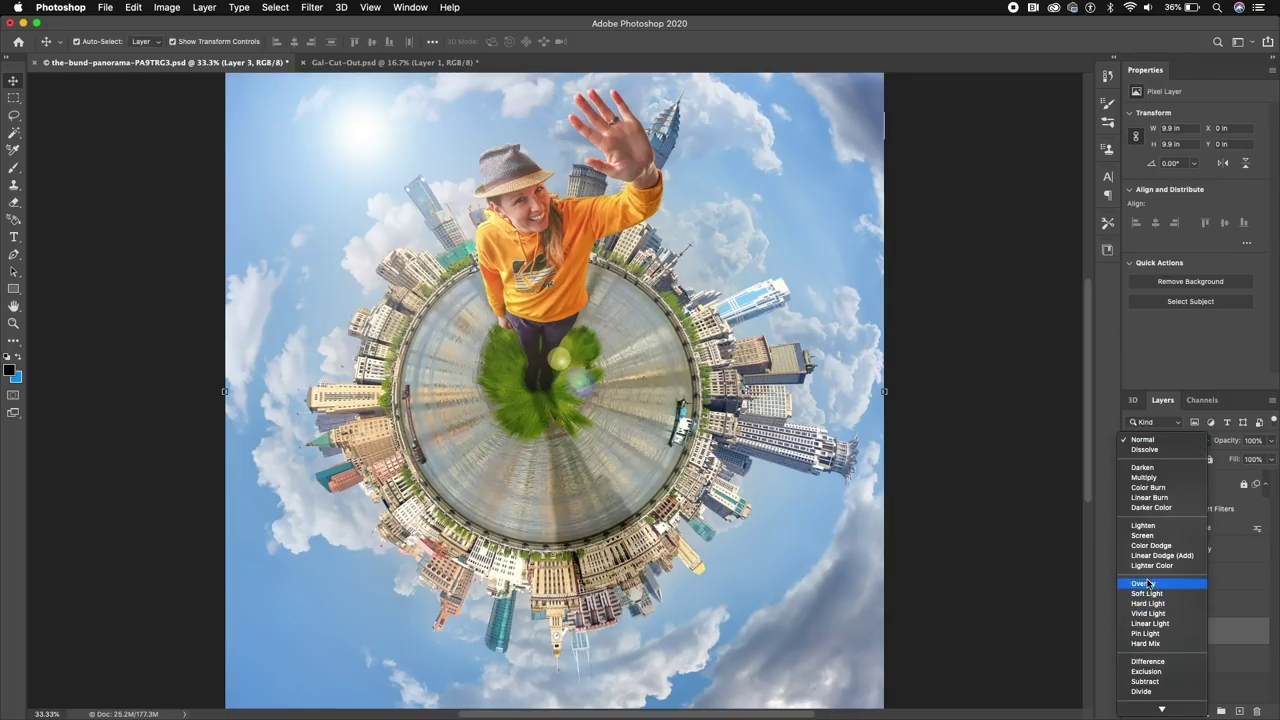
pyautogui.click(1148, 583)
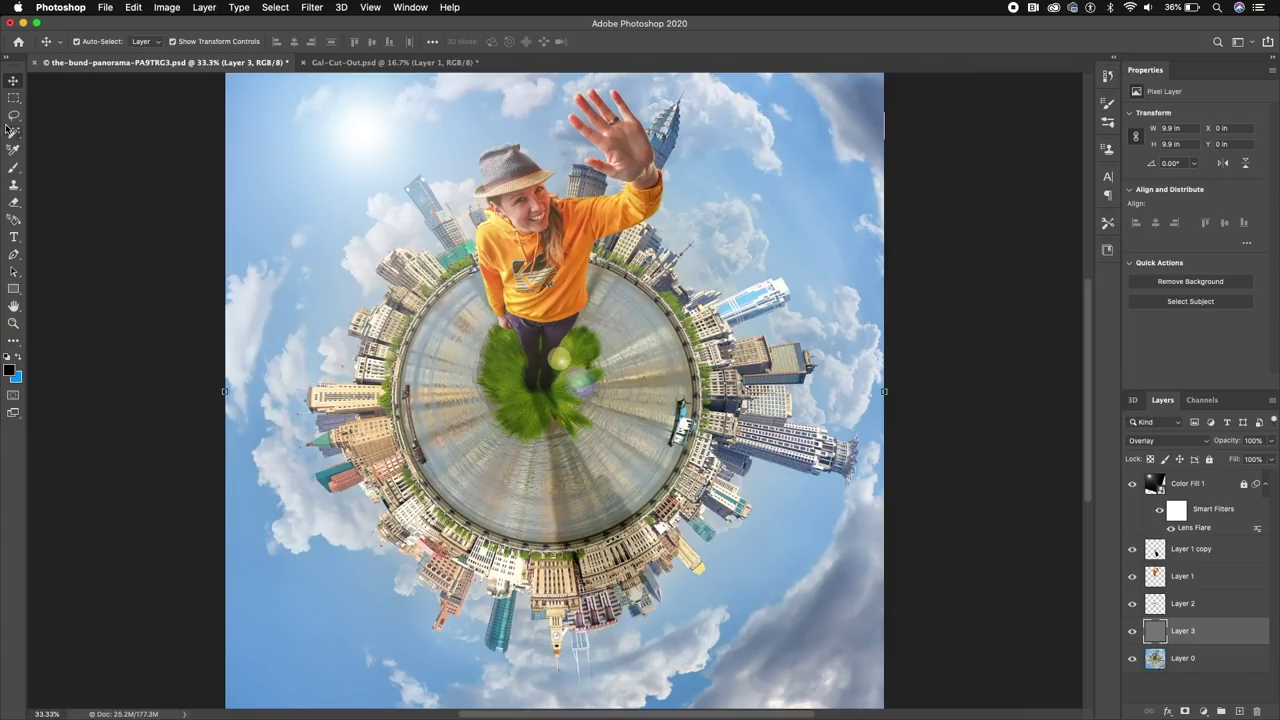
# Darken the planet's shaded side on the gray layer with a 508 px Burn tool, Midtones range at 50% exposure.
pyautogui.click(14, 342)
pyautogui.click(15, 343)
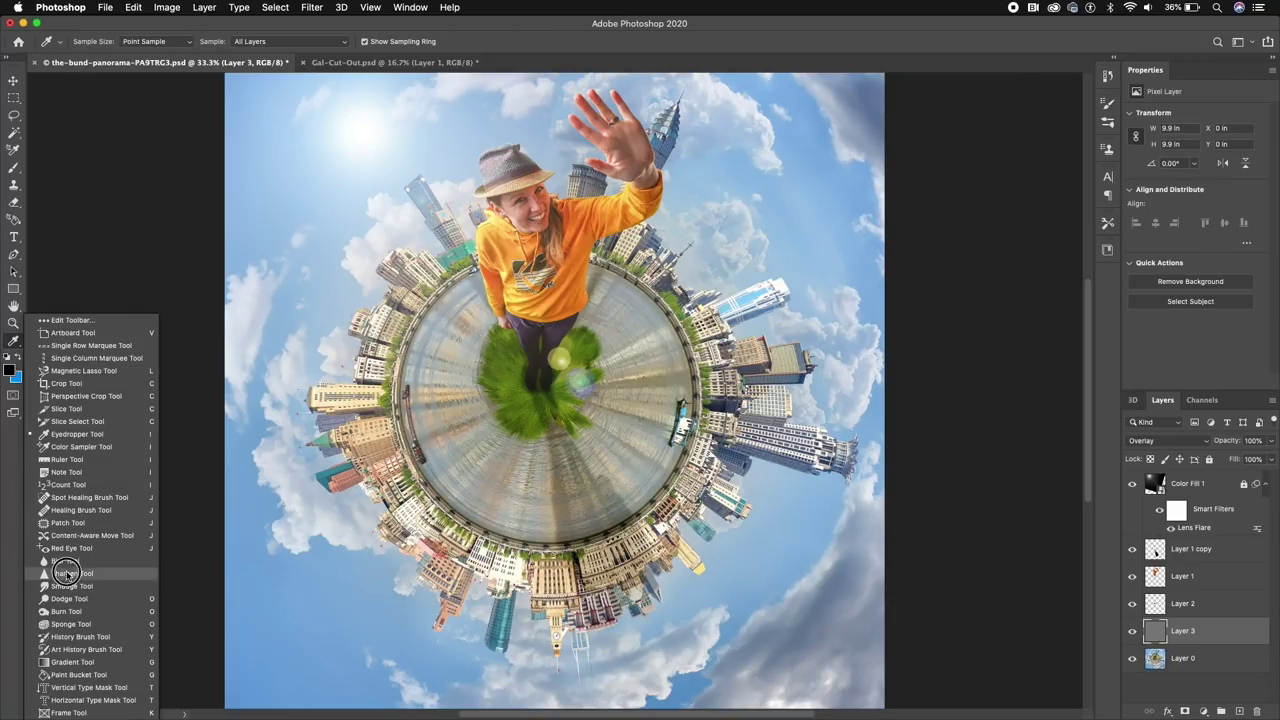
pyautogui.click(77, 609)
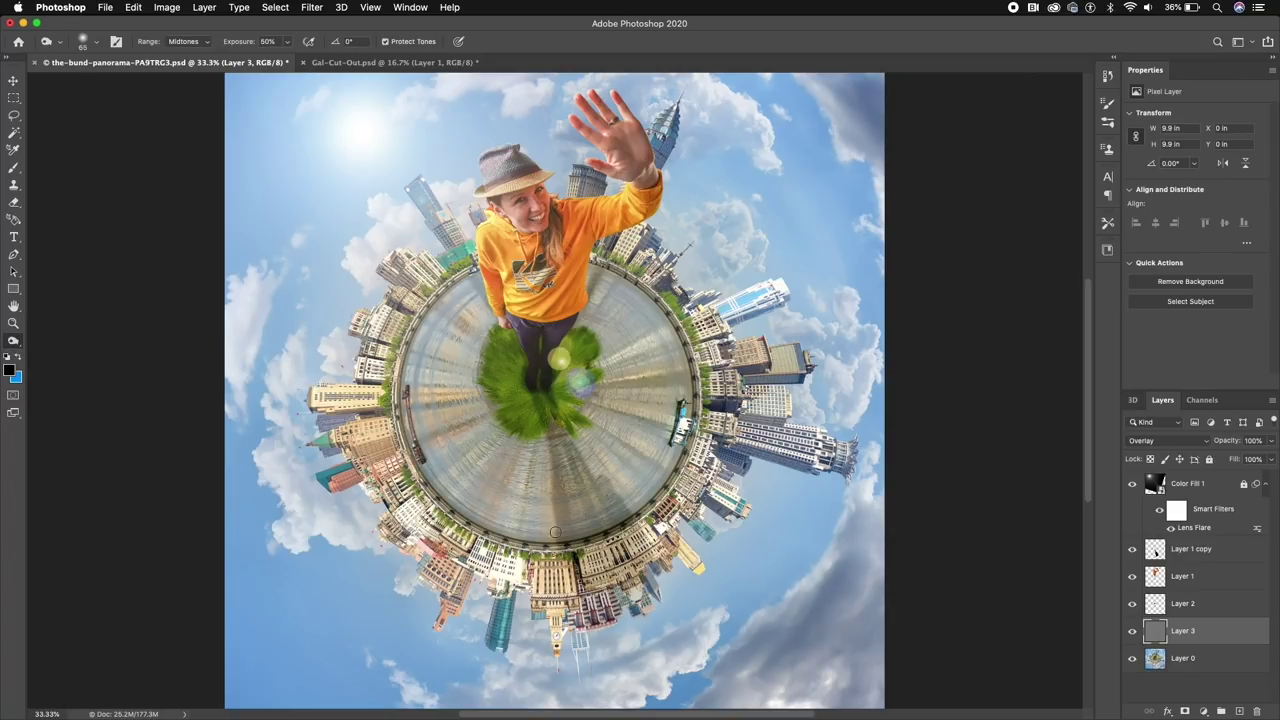
pyautogui.rightClick(487, 500)
pyautogui.moveTo(588, 528); pyautogui.dragTo(633, 543)
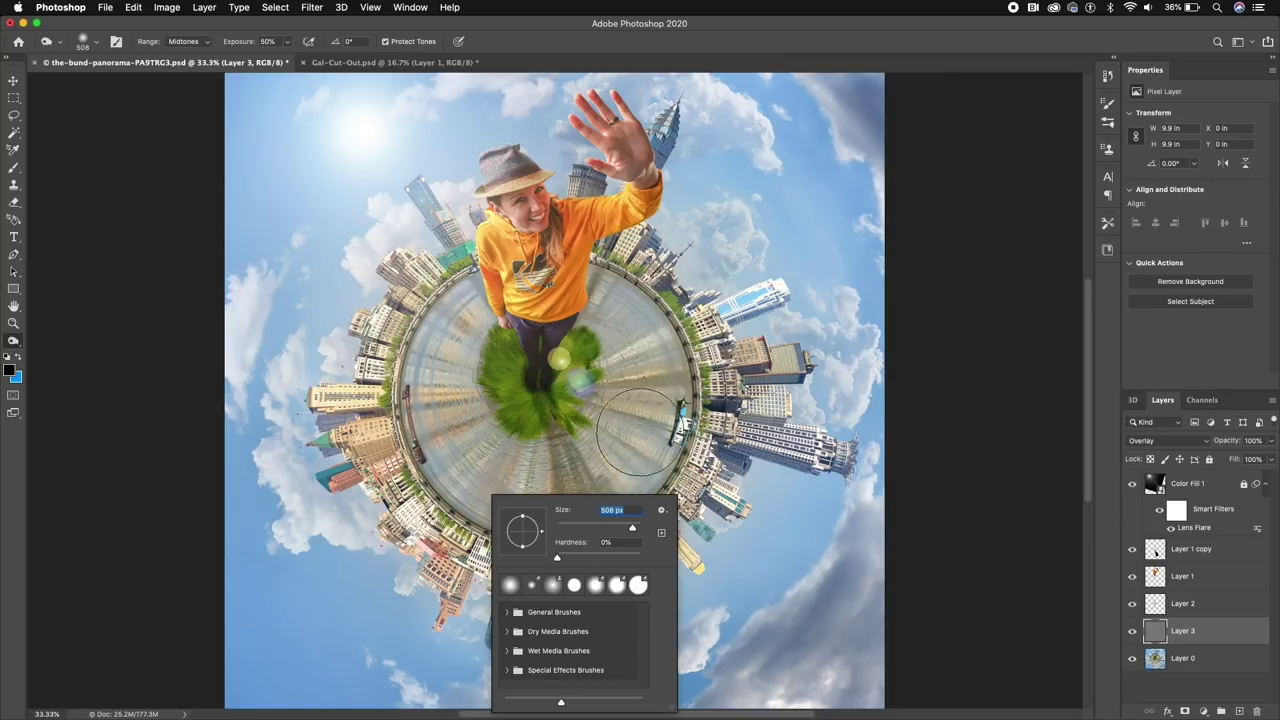
pyautogui.press('Return')
pyautogui.moveTo(629, 438)
pyautogui.mouseDown()
pyautogui.moveTo(591, 468)
pyautogui.moveTo(616, 439)
pyautogui.moveTo(603, 460)
pyautogui.moveTo(579, 450)
pyautogui.moveTo(635, 427)
pyautogui.moveTo(631, 482)
pyautogui.moveTo(669, 455)
pyautogui.moveTo(644, 491)
pyautogui.moveTo(655, 455)
pyautogui.moveTo(546, 433)
pyautogui.moveTo(562, 465)
pyautogui.moveTo(552, 487)
pyautogui.moveTo(537, 479)
pyautogui.moveTo(533, 468)
pyautogui.moveTo(555, 490)
pyautogui.moveTo(559, 456)
pyautogui.moveTo(610, 520)
pyautogui.moveTo(664, 415)
pyautogui.moveTo(625, 410)
pyautogui.moveTo(690, 385)
pyautogui.moveTo(675, 373)
pyautogui.moveTo(690, 370)
pyautogui.moveTo(668, 405)
pyautogui.moveTo(690, 425)
pyautogui.moveTo(714, 566)
pyautogui.moveTo(636, 536)
pyautogui.moveTo(610, 555)
pyautogui.moveTo(548, 507)
pyautogui.moveTo(538, 525)
pyautogui.moveTo(690, 380)
pyautogui.moveTo(625, 377)
pyautogui.moveTo(662, 352)
pyautogui.moveTo(655, 343)
pyautogui.moveTo(622, 377)
pyautogui.moveTo(647, 379)
pyautogui.moveTo(619, 472)
pyautogui.moveTo(643, 422)
pyautogui.moveTo(700, 485)
pyautogui.moveTo(490, 506)
pyautogui.mouseUp()
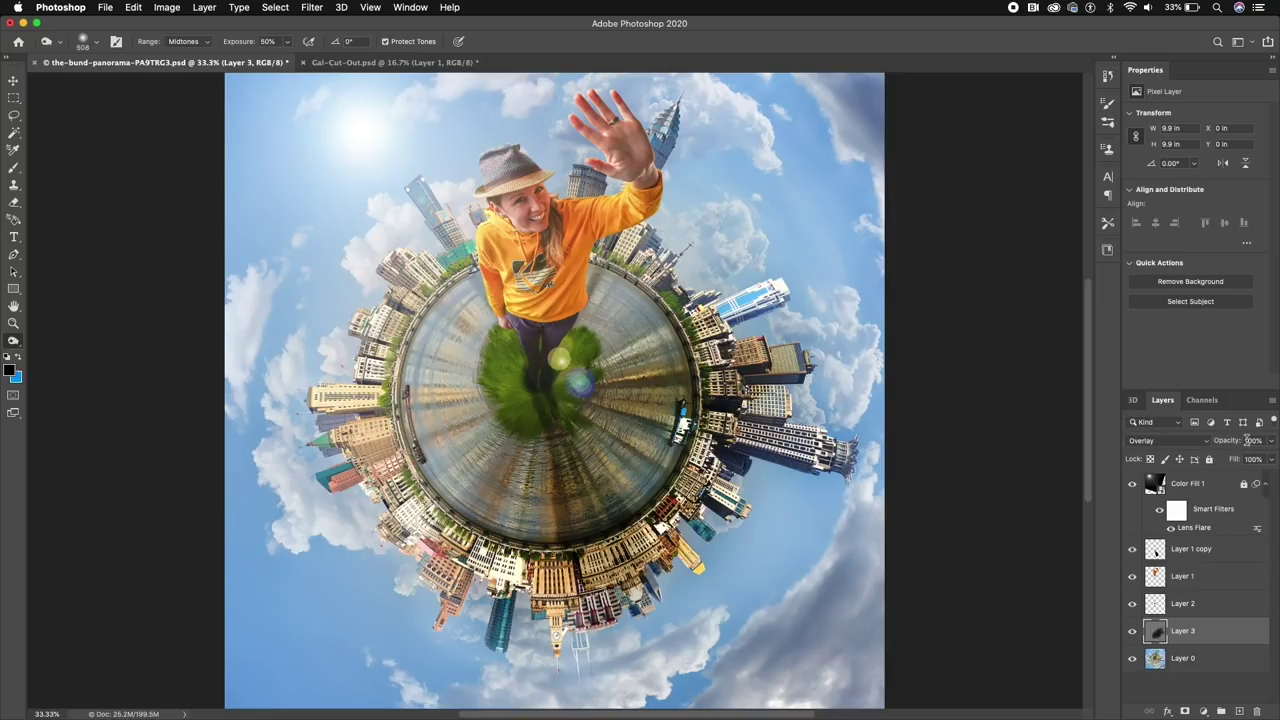
# Reduce the burned gray layer's opacity slightly, then deselect all layers.
pyautogui.click(1271, 442)
pyautogui.moveTo(1272, 463)
pyautogui.mouseDown()
pyautogui.moveTo(1224, 462)
pyautogui.moveTo(1259, 458)
pyautogui.mouseUp()
pyautogui.click(1234, 694)
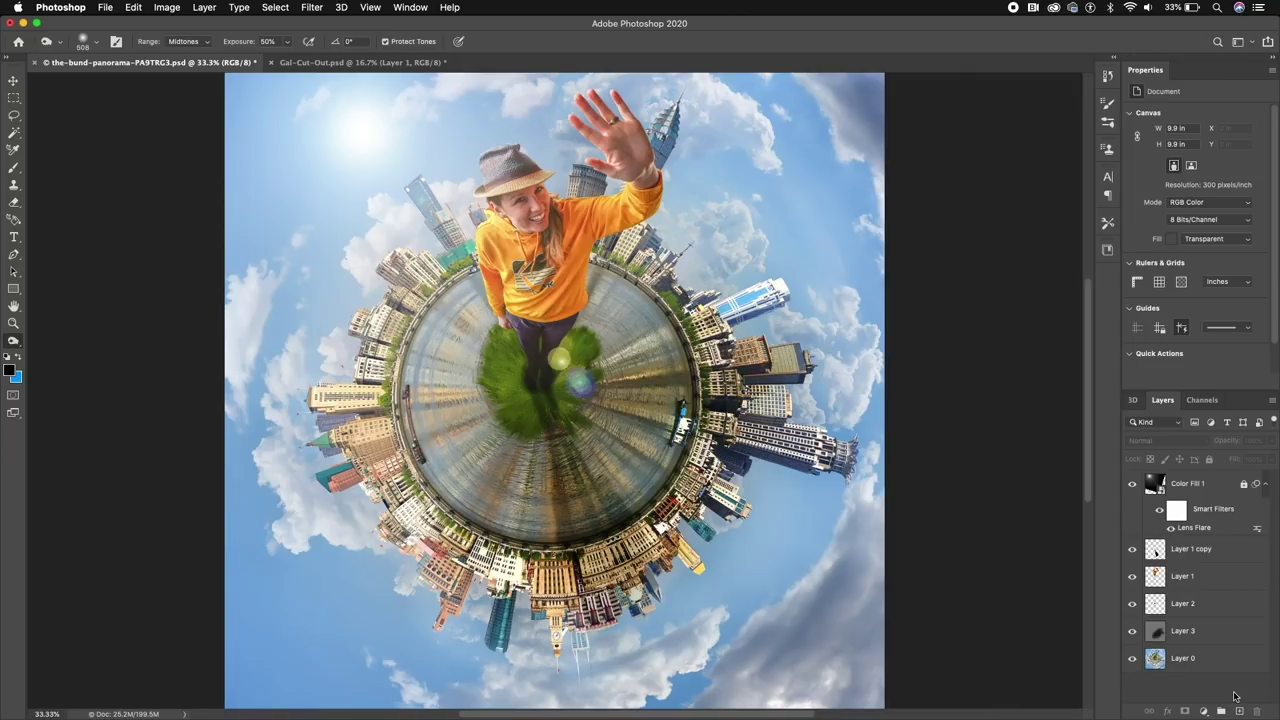
# Export the image as a PNG named Final-tiny-planet in the Tiny Planet PS folder.
pyautogui.click(106, 7)
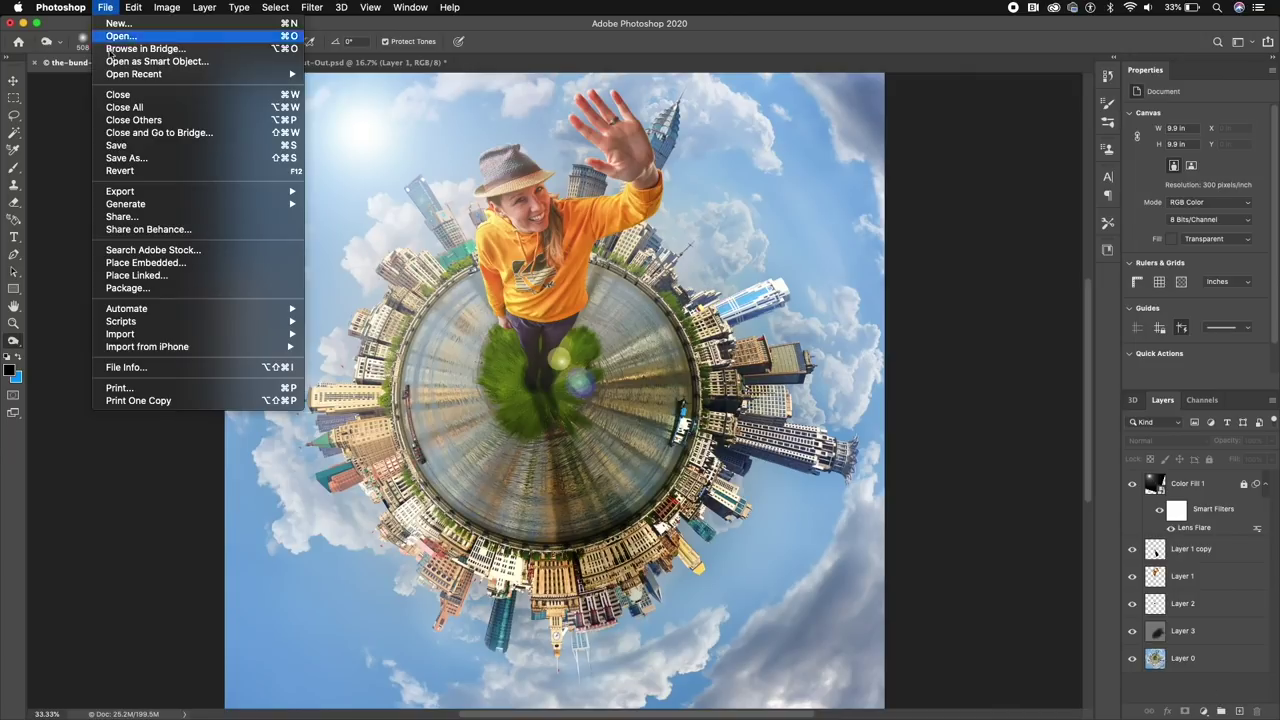
pyautogui.moveTo(136, 192)
pyautogui.click(326, 194)
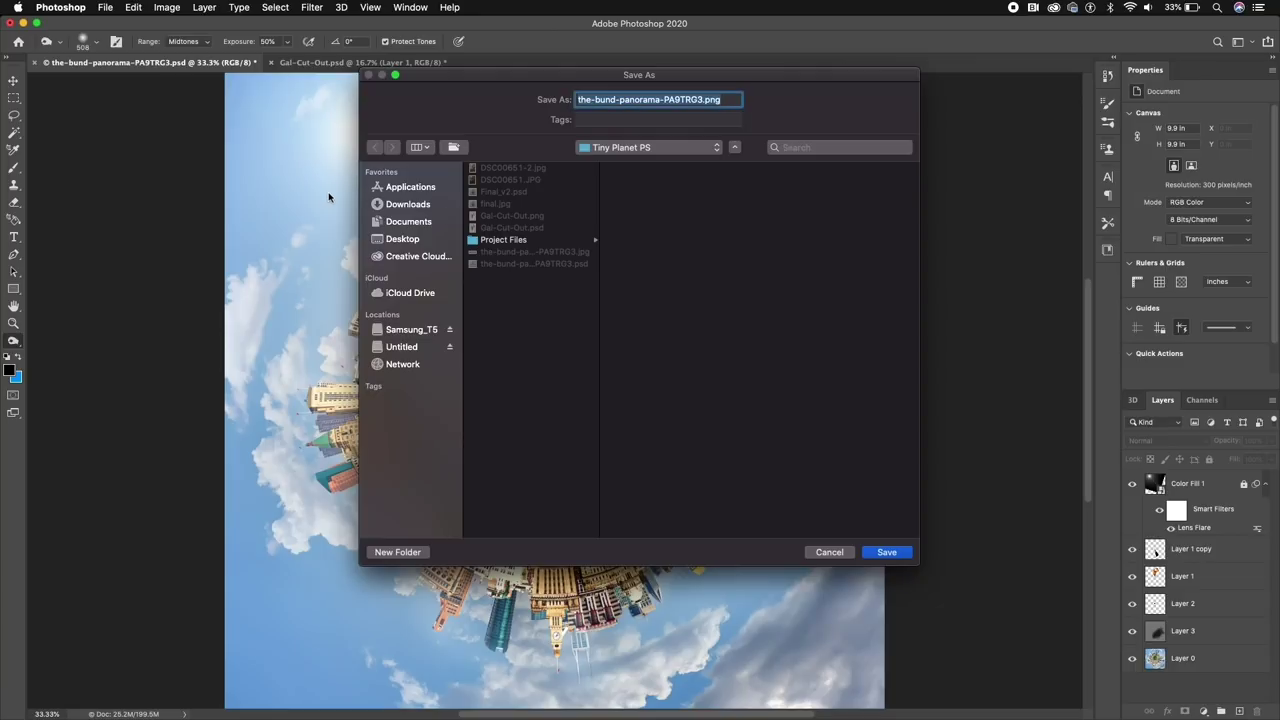
pyautogui.write('Final-tiny-planet')
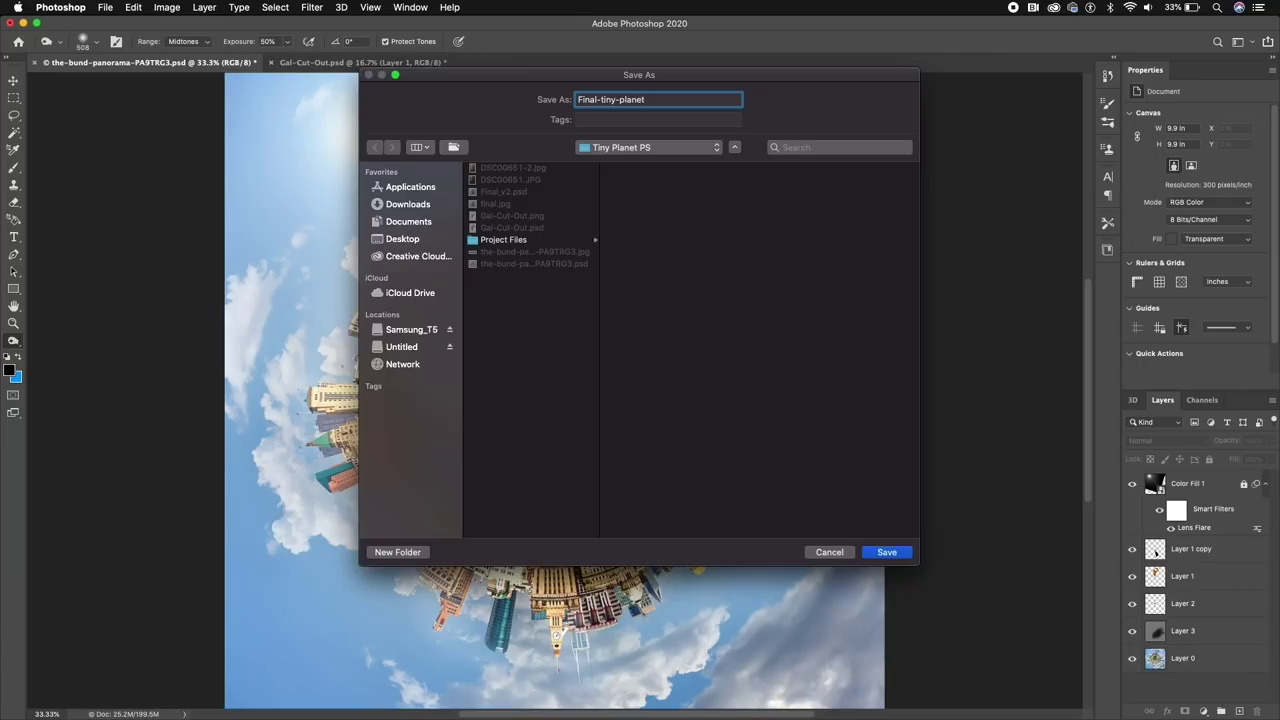
pyautogui.press('Return')
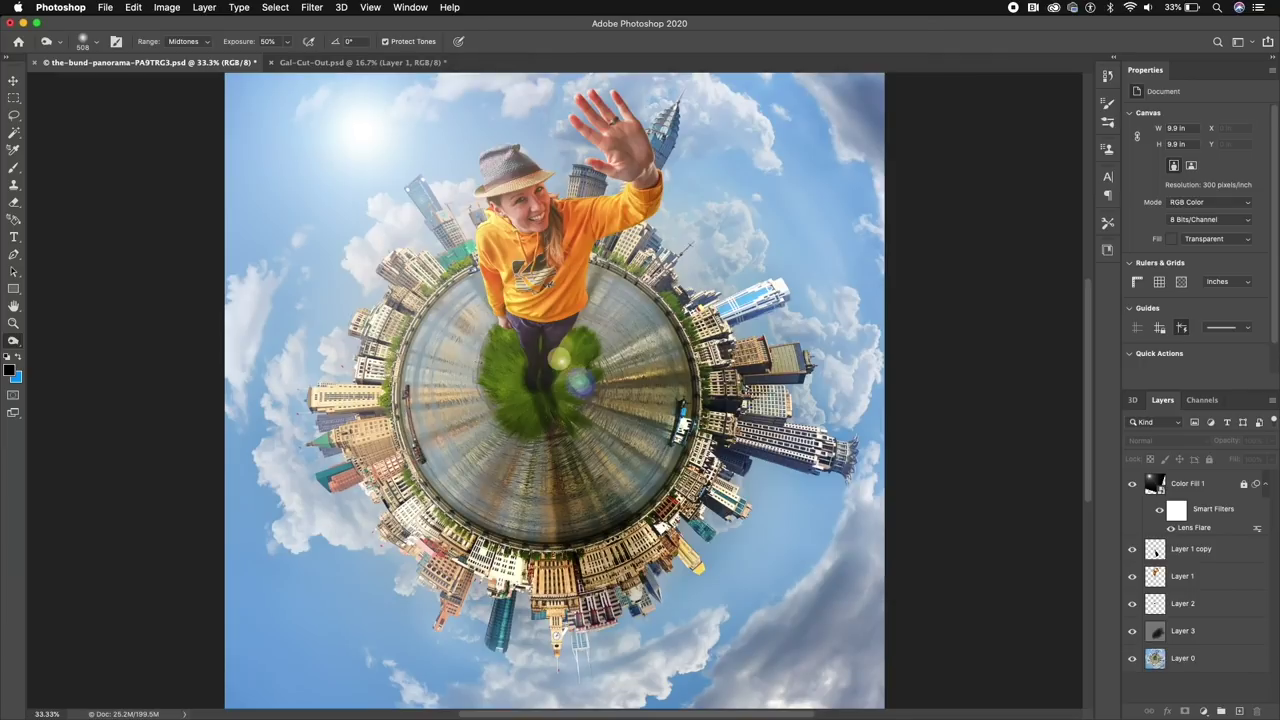